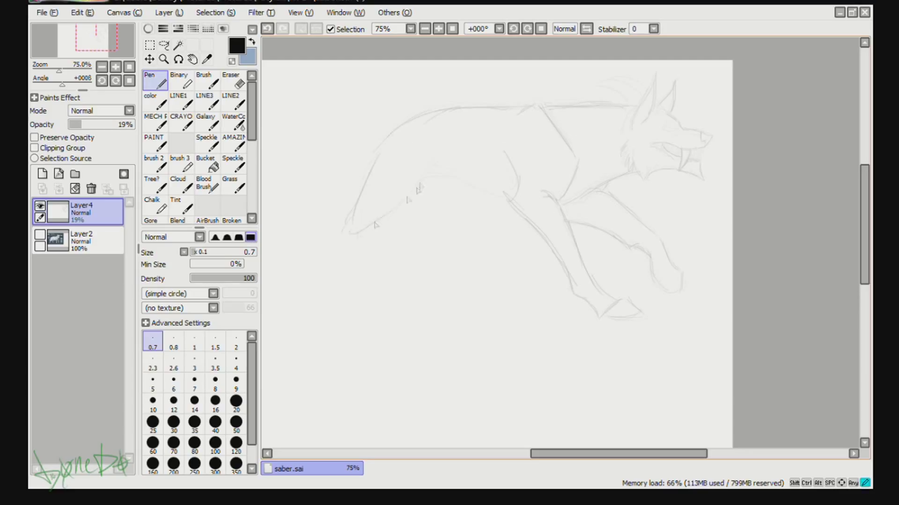
Raise the sketch layer's opacity to 100% and mirror the creature sketch horizontally, positioning it on the canvas.
{"action": "key", "text": "ctrl+minus"}
{"action": "left_click_drag", "start_coordinate": [82, 124], "coordinate": [135, 124]}
{"action": "key", "text": "ctrl+t"}
{"action": "left_click_drag", "start_coordinate": [592, 245], "coordinate": [456, 258]}
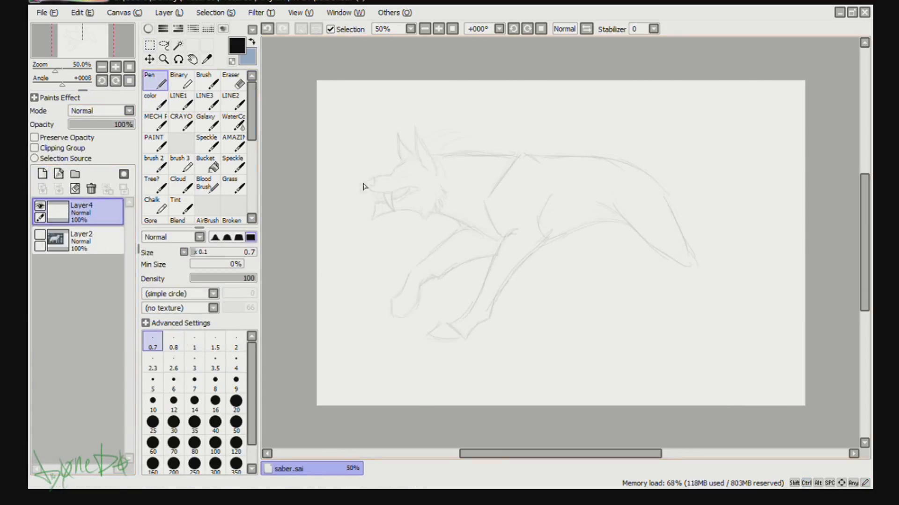
On a new layer, redraw the wolf's head, horns, shoulder and near foreleg with darker lines over the faint sketch.
{"action": "left_click", "coordinate": [42, 174]}
{"action": "left_click_drag", "start_coordinate": [418, 157], "coordinate": [408, 163]}
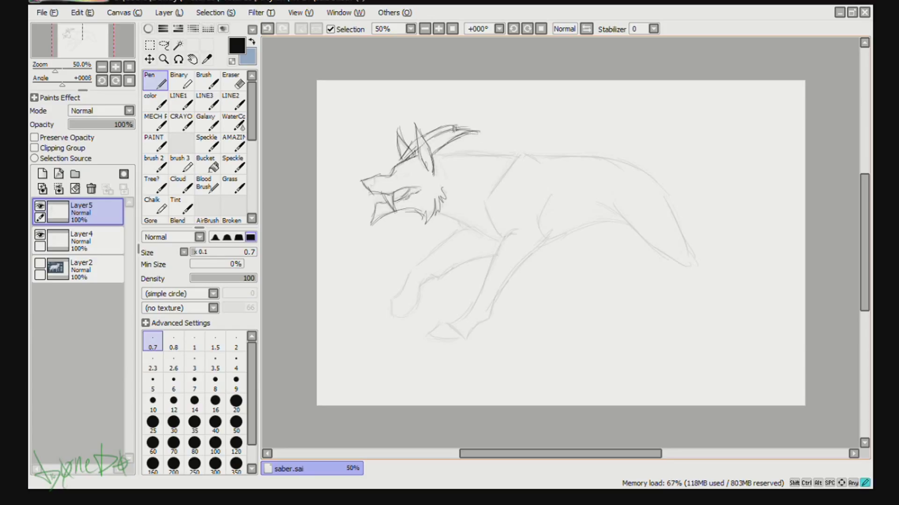
{"action": "mouse_move", "coordinate": [518, 160]}
{"action": "left_mouse_down"}
{"action": "mouse_move", "coordinate": [489, 201]}
{"action": "mouse_move", "coordinate": [503, 239]}
{"action": "mouse_move", "coordinate": [522, 231]}
{"action": "left_mouse_up"}
{"action": "left_click_drag", "start_coordinate": [505, 236], "coordinate": [461, 318]}
{"action": "left_click_drag", "start_coordinate": [548, 206], "coordinate": [470, 331]}
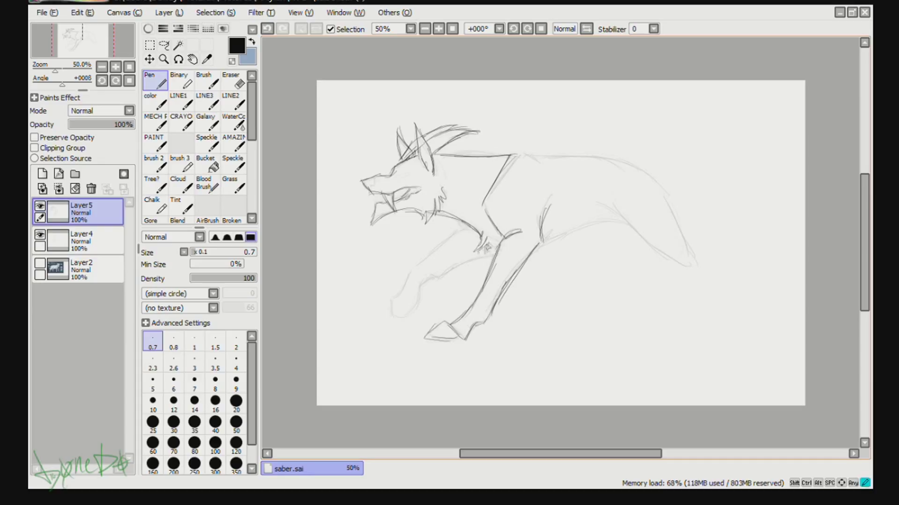
Redraw the raised far foreleg and its paw over the faint sketch.
{"action": "mouse_move", "coordinate": [472, 232]}
{"action": "left_mouse_down"}
{"action": "mouse_move", "coordinate": [421, 267]}
{"action": "mouse_move", "coordinate": [395, 320]}
{"action": "left_mouse_up"}
{"action": "mouse_move", "coordinate": [396, 318]}
{"action": "left_mouse_down"}
{"action": "mouse_move", "coordinate": [427, 280]}
{"action": "mouse_move", "coordinate": [416, 307]}
{"action": "left_mouse_up"}
{"action": "left_click_drag", "start_coordinate": [497, 258], "coordinate": [428, 287]}
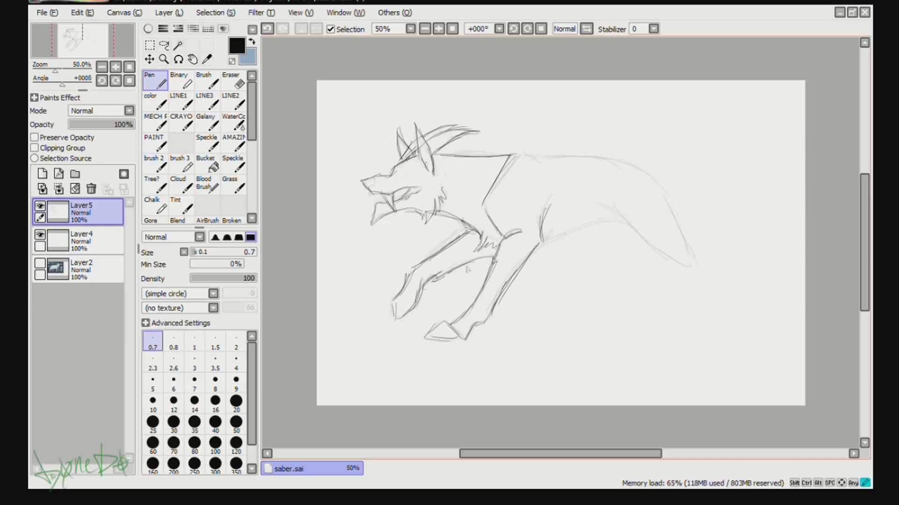
Redraw the back, belly line and haunch contours with darker sketch lines.
{"action": "left_click_drag", "start_coordinate": [510, 154], "coordinate": [611, 157]}
{"action": "mouse_move", "coordinate": [530, 255]}
{"action": "left_mouse_down"}
{"action": "mouse_move", "coordinate": [619, 227]}
{"action": "mouse_move", "coordinate": [687, 268]}
{"action": "left_mouse_up"}
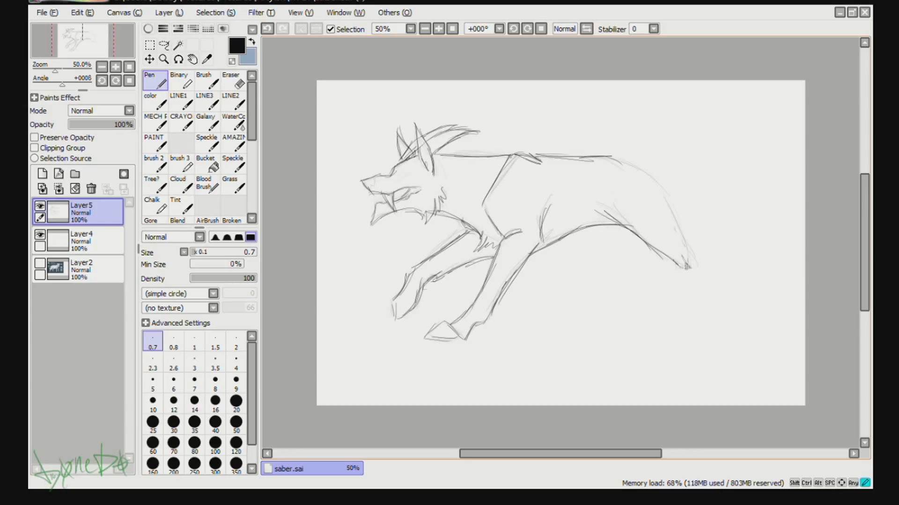
{"action": "left_click_drag", "start_coordinate": [608, 156], "coordinate": [684, 256]}
{"action": "left_click_drag", "start_coordinate": [606, 213], "coordinate": [631, 229]}
Sketch teeth and shading inside the open mouth, and draw the near hind leg down to its paw.
{"action": "scroll", "coordinate": [418, 166], "scroll_direction": "up", "scroll_amount": 2}
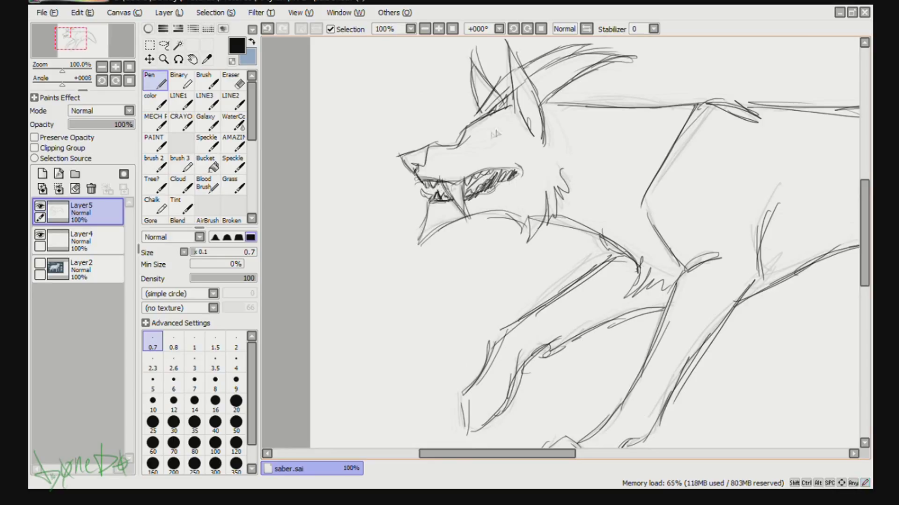
{"action": "left_click", "coordinate": [101, 67]}
{"action": "left_click_drag", "start_coordinate": [672, 220], "coordinate": [749, 333]}
{"action": "left_click_drag", "start_coordinate": [607, 213], "coordinate": [681, 272]}
{"action": "left_click_drag", "start_coordinate": [645, 242], "coordinate": [709, 283]}
{"action": "left_click_drag", "start_coordinate": [674, 224], "coordinate": [722, 294]}
{"action": "left_click_drag", "start_coordinate": [717, 283], "coordinate": [745, 338]}
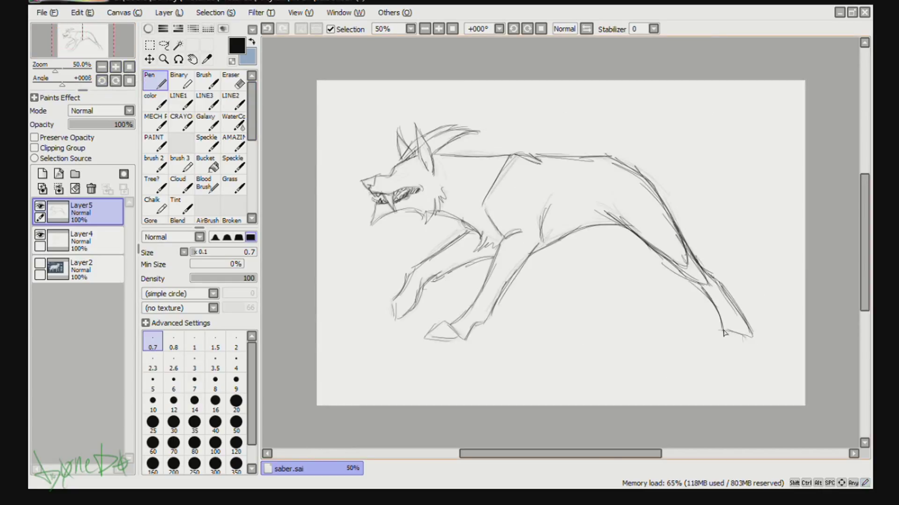
Sketch the far hind leg and the bushy tail rising behind the rump.
{"action": "left_click_drag", "start_coordinate": [633, 234], "coordinate": [647, 276]}
{"action": "mouse_move", "coordinate": [579, 226]}
{"action": "left_mouse_down"}
{"action": "mouse_move", "coordinate": [623, 280]}
{"action": "mouse_move", "coordinate": [609, 333]}
{"action": "left_mouse_up"}
{"action": "mouse_move", "coordinate": [613, 156]}
{"action": "left_mouse_down"}
{"action": "mouse_move", "coordinate": [732, 138]}
{"action": "mouse_move", "coordinate": [791, 171]}
{"action": "mouse_move", "coordinate": [681, 240]}
{"action": "left_mouse_up"}
Merge the two sketch layers, Layer5 and Layer4, into one.
{"action": "left_click", "coordinate": [110, 244]}
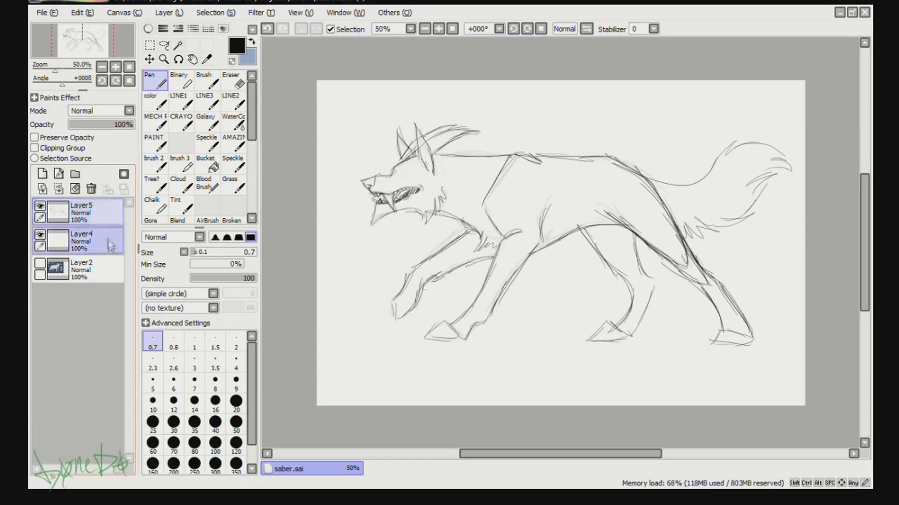
{"action": "key", "text": "ctrl+e"}
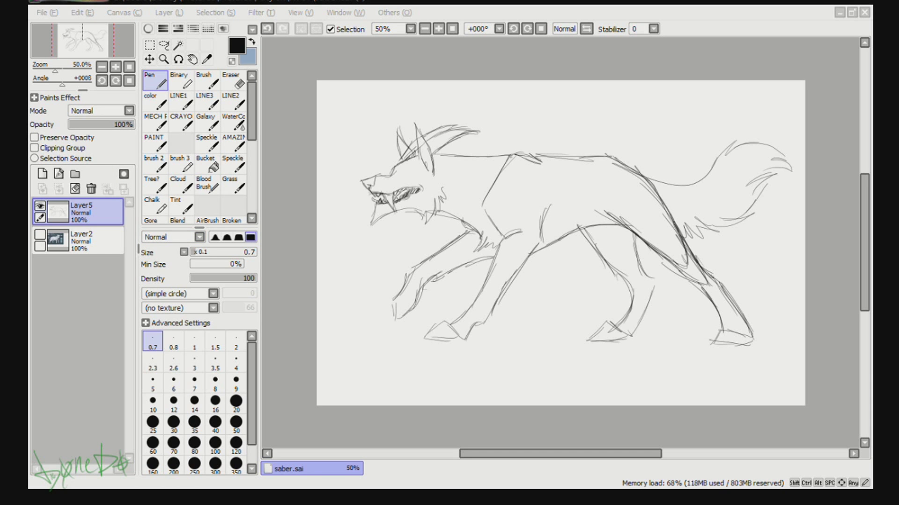
{"action": "left_click", "coordinate": [236, 424]}
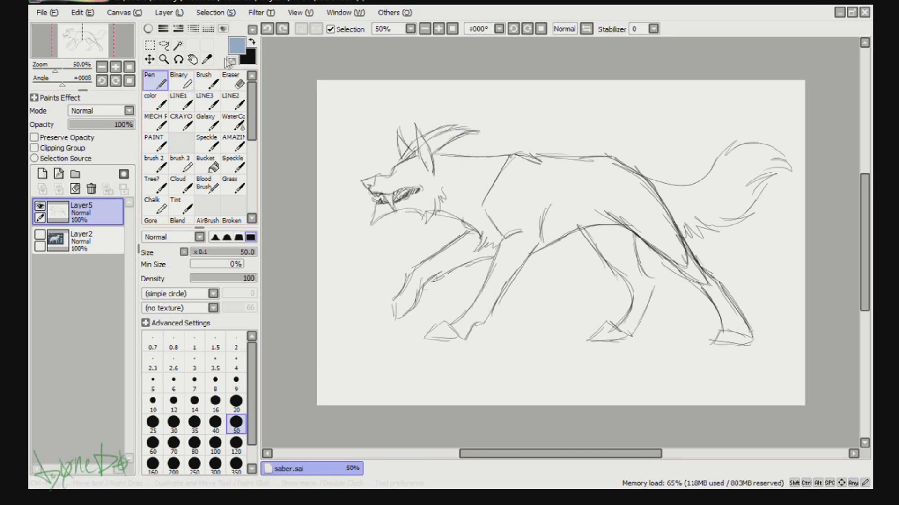
Sketch the narrowed eye and brow on the head with the pen at size 0.7.
{"action": "left_click", "coordinate": [115, 67]}
{"action": "scroll", "coordinate": [111, 47], "scroll_direction": "up", "scroll_amount": 5}
{"action": "left_click_drag", "start_coordinate": [110, 47], "coordinate": [70, 33]}
{"action": "left_click", "coordinate": [152, 341]}
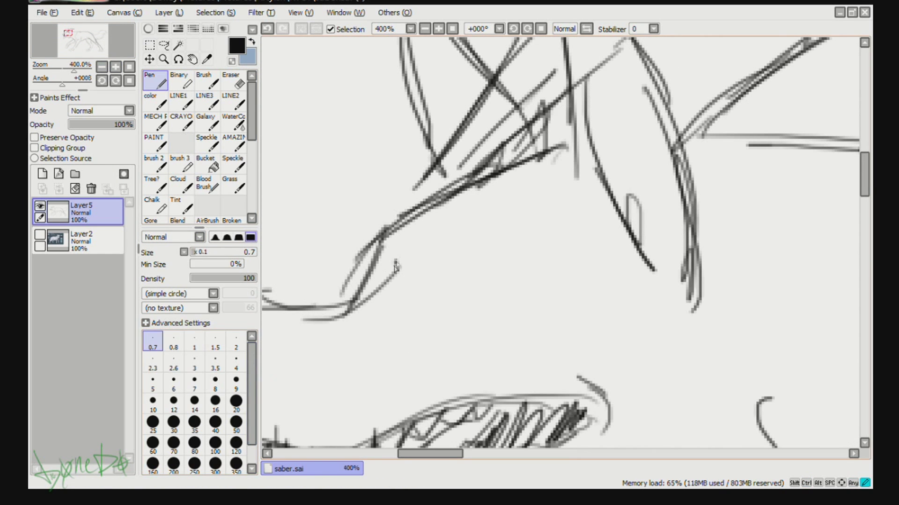
{"action": "left_click_drag", "start_coordinate": [393, 270], "coordinate": [503, 261]}
{"action": "left_click_drag", "start_coordinate": [393, 306], "coordinate": [512, 271]}
{"action": "left_click_drag", "start_coordinate": [425, 276], "coordinate": [512, 269]}
{"action": "left_click_drag", "start_coordinate": [400, 298], "coordinate": [510, 276]}
{"action": "left_click_drag", "start_coordinate": [398, 248], "coordinate": [468, 214]}
Sketch rough fur tufts along the nape and over the shoulders.
{"action": "key", "text": "ctrl+0"}
{"action": "scroll", "coordinate": [503, 138], "scroll_direction": "up", "scroll_amount": 3}
{"action": "mouse_move", "coordinate": [307, 181]}
{"action": "left_mouse_down"}
{"action": "mouse_move", "coordinate": [400, 192]}
{"action": "mouse_move", "coordinate": [584, 185]}
{"action": "mouse_move", "coordinate": [639, 210]}
{"action": "left_mouse_up"}
{"action": "left_click_drag", "start_coordinate": [552, 185], "coordinate": [500, 248]}
{"action": "key", "text": "ctrl+0"}
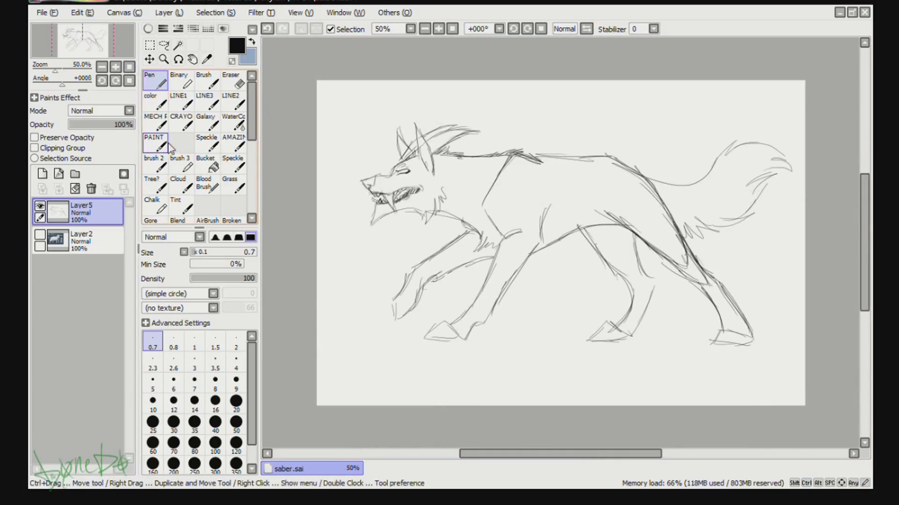
Enlarge the wolf sketch with a transform and fade its layer to 46% opacity.
{"action": "key", "text": "ctrl+t"}
{"action": "left_click_drag", "start_coordinate": [361, 248], "coordinate": [330, 255]}
{"action": "left_click", "coordinate": [171, 325]}
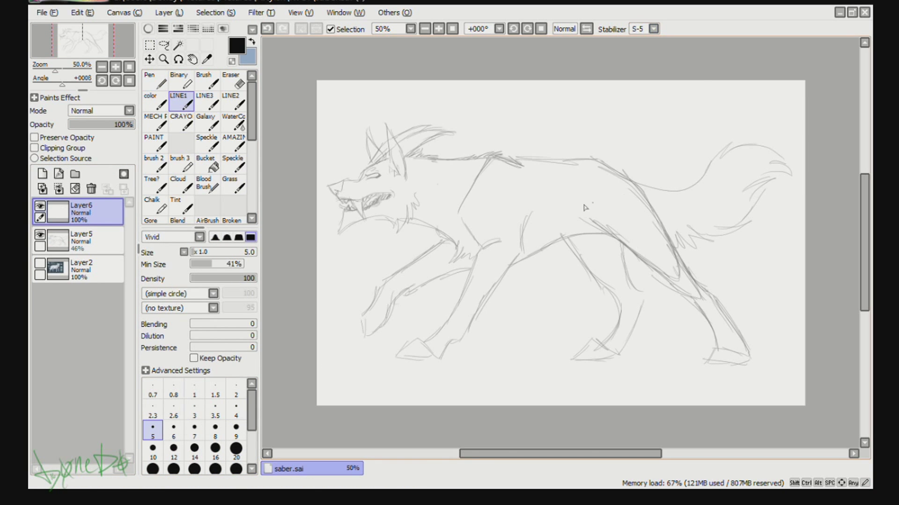
On a new layer, ink the nose, muzzle bridge and forehead with the LINE1 brush at size 4.
{"action": "scroll", "coordinate": [90, 47], "scroll_direction": "up", "scroll_amount": 4}
{"action": "left_click", "coordinate": [90, 47]}
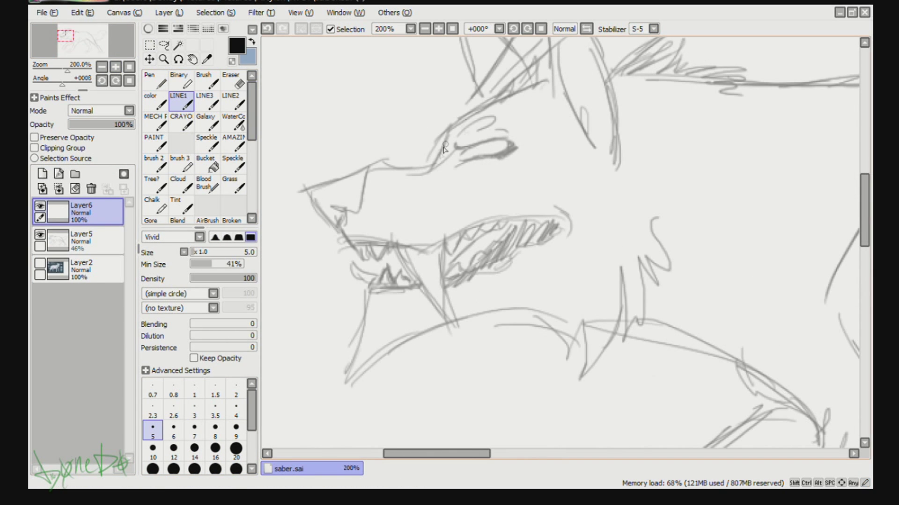
{"action": "scroll", "coordinate": [466, 130], "scroll_direction": "up", "scroll_amount": 1}
{"action": "left_click", "coordinate": [236, 411]}
{"action": "mouse_move", "coordinate": [482, 195]}
{"action": "left_mouse_down"}
{"action": "mouse_move", "coordinate": [509, 141]}
{"action": "mouse_move", "coordinate": [569, 97]}
{"action": "mouse_move", "coordinate": [400, 190]}
{"action": "mouse_move", "coordinate": [360, 196]}
{"action": "mouse_move", "coordinate": [342, 297]}
{"action": "left_mouse_up"}
{"action": "mouse_move", "coordinate": [374, 213]}
{"action": "left_mouse_down"}
{"action": "mouse_move", "coordinate": [363, 269]}
{"action": "mouse_move", "coordinate": [351, 281]}
{"action": "left_mouse_up"}
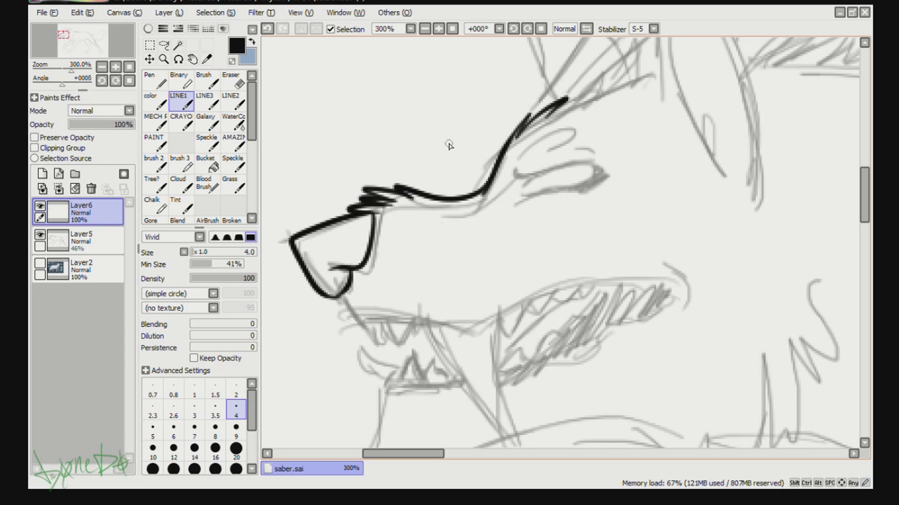
{"action": "left_click_drag", "start_coordinate": [451, 196], "coordinate": [487, 173]}
{"action": "key", "text": "ctrl+z"}
{"action": "key", "text": "ctrl+z"}
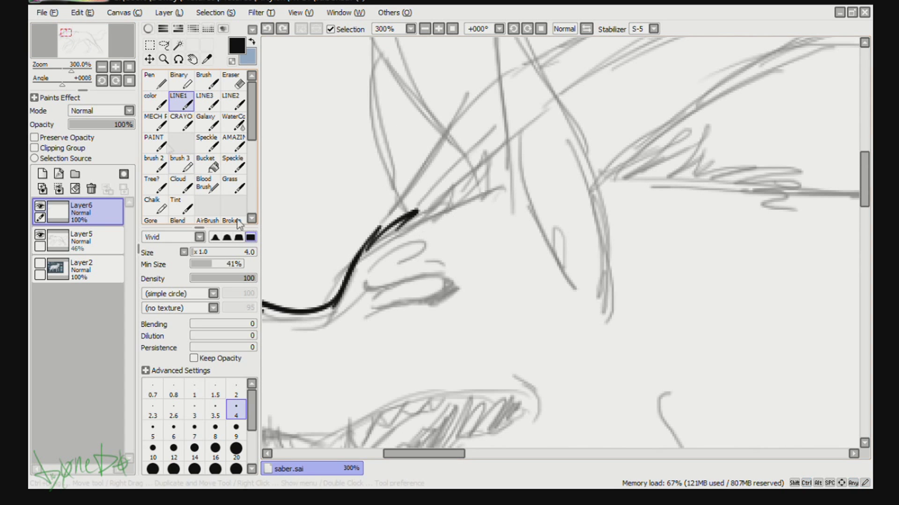
Ink the front of the upper lip, the small upper front teeth and the long saber fang.
{"action": "left_click", "coordinate": [107, 43]}
{"action": "left_click_drag", "start_coordinate": [106, 43], "coordinate": [108, 44]}
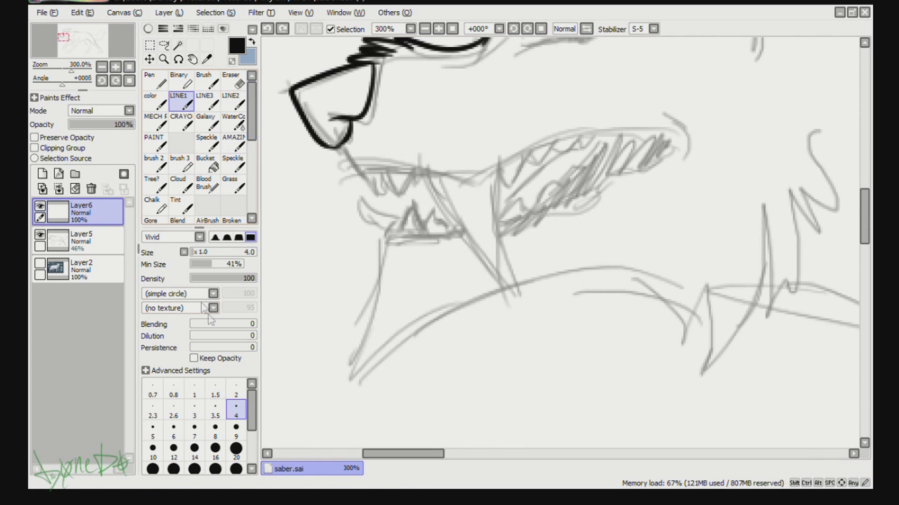
{"action": "mouse_move", "coordinate": [347, 146]}
{"action": "left_mouse_down"}
{"action": "mouse_move", "coordinate": [370, 180]}
{"action": "mouse_move", "coordinate": [399, 196]}
{"action": "mouse_move", "coordinate": [379, 192]}
{"action": "left_mouse_up"}
{"action": "mouse_move", "coordinate": [493, 168]}
{"action": "left_mouse_down"}
{"action": "mouse_move", "coordinate": [509, 285]}
{"action": "mouse_move", "coordinate": [485, 280]}
{"action": "mouse_move", "coordinate": [435, 164]}
{"action": "mouse_move", "coordinate": [493, 195]}
{"action": "mouse_move", "coordinate": [427, 171]}
{"action": "left_mouse_up"}
{"action": "key", "text": "ctrl+z"}
{"action": "key", "text": "ctrl+z"}
{"action": "key", "text": "ctrl+z"}
{"action": "key", "text": "alt+Tab"}
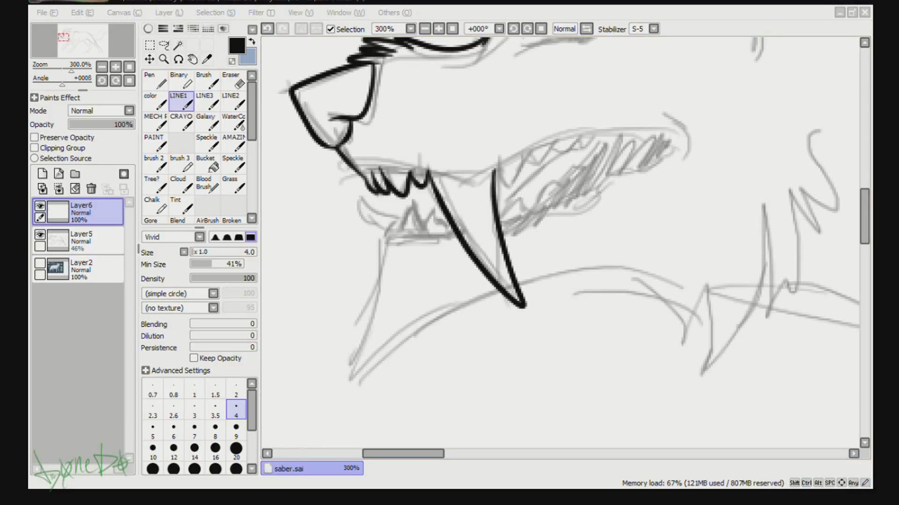
{"action": "key", "text": "alt+Tab"}
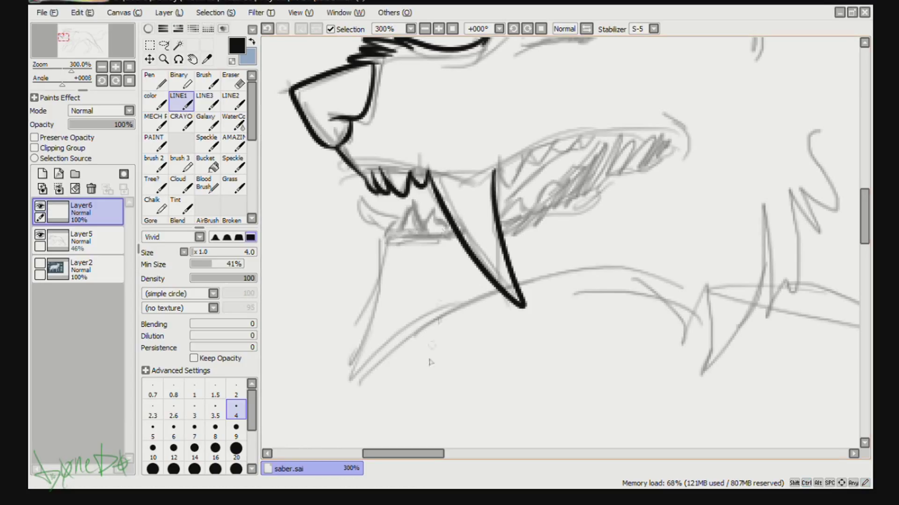
Ink the lower teeth, gum line and inner contours of the open mouth around the saber fang.
{"action": "left_click_drag", "start_coordinate": [402, 453], "coordinate": [410, 453]}
{"action": "mouse_move", "coordinate": [352, 204]}
{"action": "left_mouse_down"}
{"action": "mouse_move", "coordinate": [372, 236]}
{"action": "mouse_move", "coordinate": [350, 240]}
{"action": "mouse_move", "coordinate": [351, 220]}
{"action": "mouse_move", "coordinate": [405, 237]}
{"action": "mouse_move", "coordinate": [548, 183]}
{"action": "left_mouse_up"}
{"action": "mouse_move", "coordinate": [443, 171]}
{"action": "left_mouse_down"}
{"action": "mouse_move", "coordinate": [542, 140]}
{"action": "mouse_move", "coordinate": [634, 131]}
{"action": "left_mouse_up"}
{"action": "key", "text": "ctrl+z"}
{"action": "mouse_move", "coordinate": [541, 139]}
{"action": "left_mouse_down"}
{"action": "mouse_move", "coordinate": [634, 129]}
{"action": "mouse_move", "coordinate": [569, 189]}
{"action": "mouse_move", "coordinate": [449, 230]}
{"action": "left_mouse_up"}
{"action": "mouse_move", "coordinate": [408, 238]}
{"action": "left_mouse_down"}
{"action": "mouse_move", "coordinate": [335, 247]}
{"action": "mouse_move", "coordinate": [364, 247]}
{"action": "left_mouse_up"}
{"action": "key", "text": "ctrl+z"}
{"action": "key", "text": "ctrl+z"}
{"action": "mouse_move", "coordinate": [554, 138]}
{"action": "left_mouse_down"}
{"action": "mouse_move", "coordinate": [551, 165]}
{"action": "mouse_move", "coordinate": [461, 219]}
{"action": "mouse_move", "coordinate": [536, 184]}
{"action": "left_mouse_up"}
{"action": "key", "text": "ctrl+z"}
{"action": "key", "text": "ctrl+y"}
{"action": "left_click_drag", "start_coordinate": [523, 154], "coordinate": [447, 203]}
Rework the upper lip line and the front teeth of the open mouth, undoing and redrawing strokes.
{"action": "left_click_drag", "start_coordinate": [311, 203], "coordinate": [346, 220]}
{"action": "key", "text": "ctrl+z"}
{"action": "mouse_move", "coordinate": [295, 202]}
{"action": "left_mouse_down"}
{"action": "mouse_move", "coordinate": [351, 216]}
{"action": "mouse_move", "coordinate": [350, 201]}
{"action": "mouse_move", "coordinate": [388, 214]}
{"action": "left_mouse_up"}
{"action": "key", "text": "ctrl+z"}
{"action": "key", "text": "ctrl+z"}
{"action": "key", "text": "ctrl+z"}
{"action": "left_click_drag", "start_coordinate": [351, 183], "coordinate": [365, 196]}
{"action": "key", "text": "ctrl+z"}
{"action": "left_click_drag", "start_coordinate": [473, 168], "coordinate": [510, 147]}
{"action": "key", "text": "ctrl+z"}
{"action": "left_click_drag", "start_coordinate": [309, 185], "coordinate": [360, 167]}
{"action": "key", "text": "ctrl+z"}
{"action": "mouse_move", "coordinate": [304, 182]}
{"action": "left_mouse_down"}
{"action": "mouse_move", "coordinate": [337, 169]}
{"action": "mouse_move", "coordinate": [436, 173]}
{"action": "mouse_move", "coordinate": [632, 129]}
{"action": "left_mouse_up"}
{"action": "key", "text": "ctrl+z"}
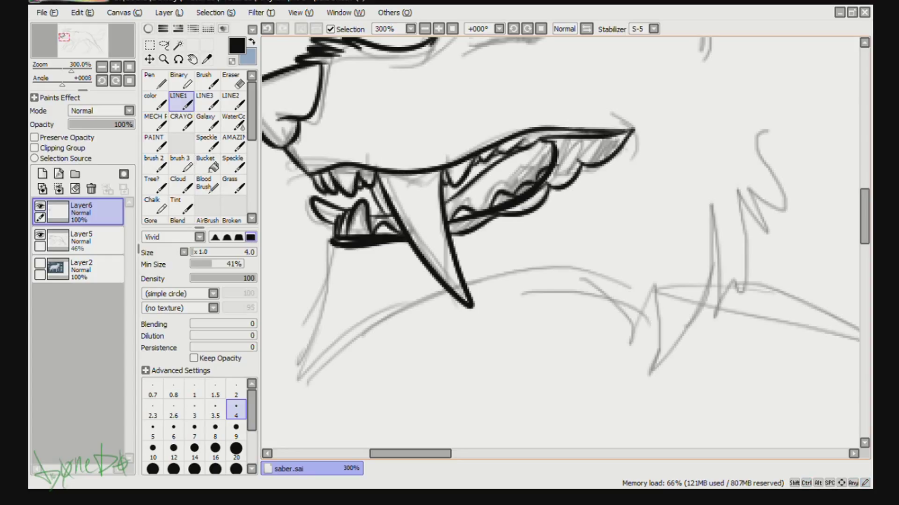
{"action": "key", "text": "ctrl+z"}
{"action": "left_click_drag", "start_coordinate": [541, 137], "coordinate": [548, 146]}
Ink the chin and the jagged fur along the underside of the lower jaw.
{"action": "left_click", "coordinate": [101, 67]}
{"action": "left_click", "coordinate": [116, 67]}
{"action": "left_click", "coordinate": [116, 67]}
{"action": "left_click", "coordinate": [102, 67]}
{"action": "left_click_drag", "start_coordinate": [458, 202], "coordinate": [433, 309]}
{"action": "key", "text": "ctrl+z"}
{"action": "key", "text": "ctrl+y"}
{"action": "left_click_drag", "start_coordinate": [455, 277], "coordinate": [512, 267]}
{"action": "left_click_drag", "start_coordinate": [543, 255], "coordinate": [503, 322]}
{"action": "left_click_drag", "start_coordinate": [566, 265], "coordinate": [538, 292]}
{"action": "left_click_drag", "start_coordinate": [599, 251], "coordinate": [747, 242]}
{"action": "key", "text": "ctrl+z"}
Ink the rear jaw line and the spiky cheek fur, checking the line art with the sketch hidden.
{"action": "left_click_drag", "start_coordinate": [62, 39], "coordinate": [66, 38]}
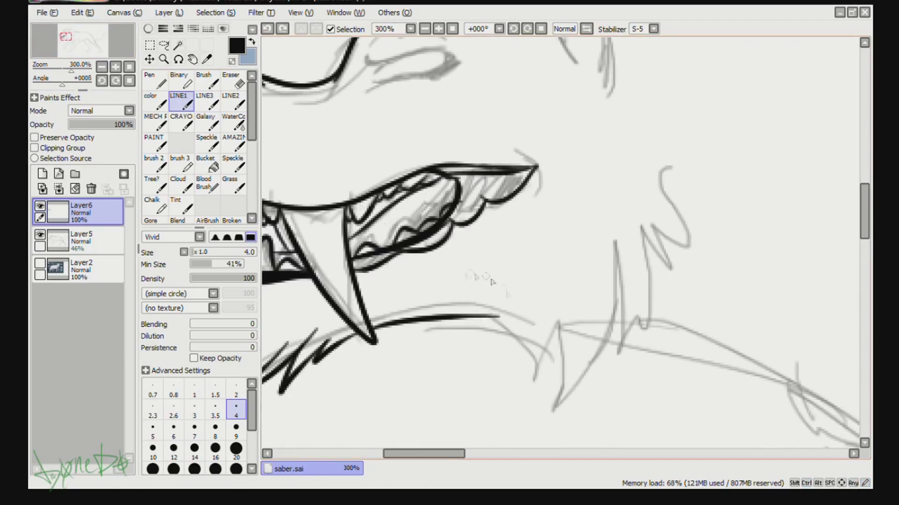
{"action": "left_click_drag", "start_coordinate": [482, 318], "coordinate": [539, 371]}
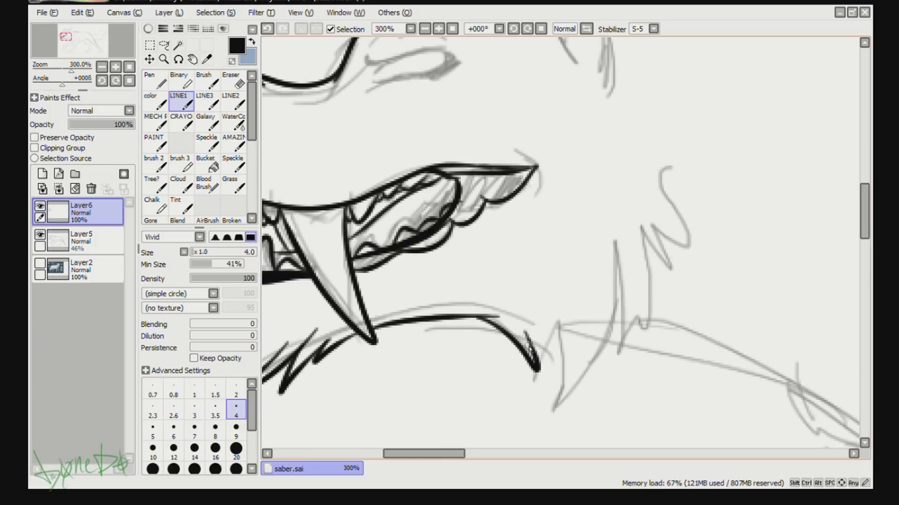
{"action": "left_click_drag", "start_coordinate": [527, 330], "coordinate": [546, 407]}
{"action": "mouse_move", "coordinate": [557, 323]}
{"action": "left_mouse_down"}
{"action": "mouse_move", "coordinate": [546, 407]}
{"action": "mouse_move", "coordinate": [634, 300]}
{"action": "mouse_move", "coordinate": [612, 231]}
{"action": "mouse_move", "coordinate": [665, 299]}
{"action": "left_mouse_up"}
{"action": "scroll", "coordinate": [645, 281], "scroll_direction": "down", "scroll_amount": 6}
{"action": "left_click", "coordinate": [39, 234]}
{"action": "left_click", "coordinate": [39, 234]}
Ink the tall pointed near ear with fur tufts at both sides of its base.
{"action": "left_click", "coordinate": [116, 67]}
{"action": "left_click_drag", "start_coordinate": [83, 40], "coordinate": [67, 30]}
{"action": "left_click_drag", "start_coordinate": [432, 136], "coordinate": [473, 318]}
{"action": "mouse_move", "coordinate": [433, 137]}
{"action": "left_mouse_down"}
{"action": "mouse_move", "coordinate": [517, 285]}
{"action": "mouse_move", "coordinate": [538, 371]}
{"action": "left_mouse_up"}
{"action": "mouse_move", "coordinate": [444, 208]}
{"action": "left_mouse_down"}
{"action": "mouse_move", "coordinate": [447, 304]}
{"action": "mouse_move", "coordinate": [463, 327]}
{"action": "left_mouse_up"}
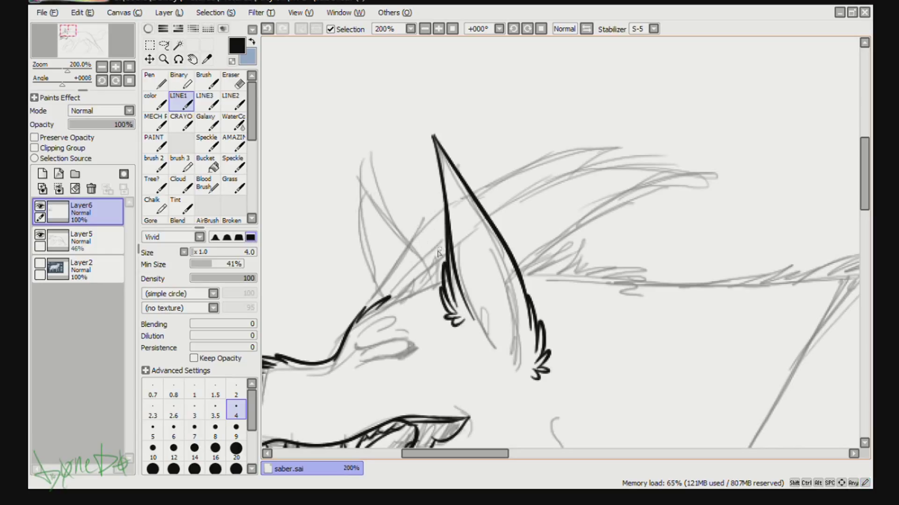
Ink the small fur tuft in front of the near ear's base at brush size 2.3.
{"action": "key", "text": "bracketleft"}
{"action": "key", "text": "bracketleft"}
{"action": "key", "text": "bracketleft"}
{"action": "key", "text": "bracketleft"}
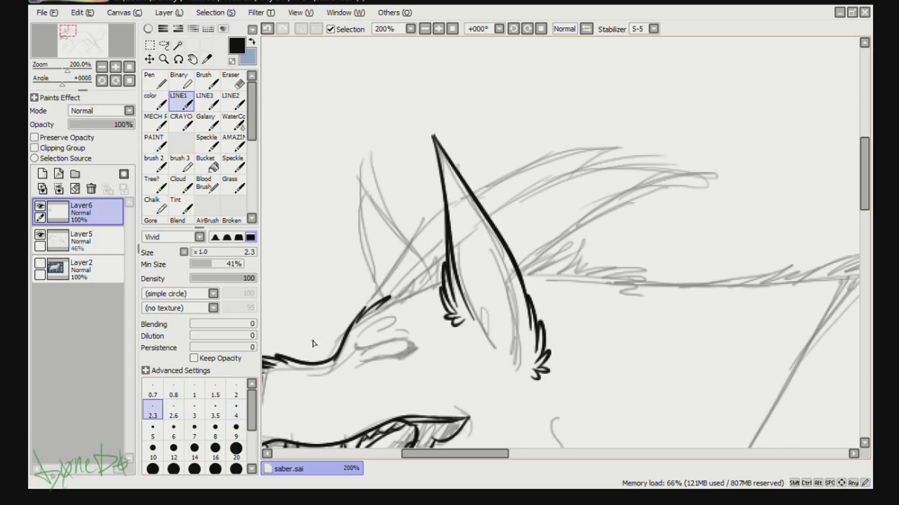
{"action": "mouse_move", "coordinate": [426, 280]}
{"action": "left_mouse_down"}
{"action": "mouse_move", "coordinate": [433, 294]}
{"action": "mouse_move", "coordinate": [433, 271]}
{"action": "mouse_move", "coordinate": [443, 268]}
{"action": "left_mouse_up"}
{"action": "key", "text": "ctrl+z"}
{"action": "key", "text": "ctrl+z"}
Ink the curved horns sweeping back from the forehead behind the near ear at brush size 4.
{"action": "left_click", "coordinate": [236, 410]}
{"action": "mouse_move", "coordinate": [388, 302]}
{"action": "left_mouse_down"}
{"action": "mouse_move", "coordinate": [449, 232]}
{"action": "mouse_move", "coordinate": [679, 175]}
{"action": "mouse_move", "coordinate": [514, 263]}
{"action": "mouse_move", "coordinate": [681, 176]}
{"action": "left_mouse_up"}
{"action": "key", "text": "ctrl+z"}
{"action": "key", "text": "ctrl+z"}
{"action": "left_click_drag", "start_coordinate": [510, 249], "coordinate": [688, 180]}
{"action": "left_click_drag", "start_coordinate": [369, 312], "coordinate": [451, 201]}
{"action": "key", "text": "ctrl+z"}
{"action": "left_click_drag", "start_coordinate": [470, 194], "coordinate": [643, 149]}
{"action": "key", "text": "ctrl+z"}
{"action": "left_click_drag", "start_coordinate": [469, 191], "coordinate": [624, 163]}
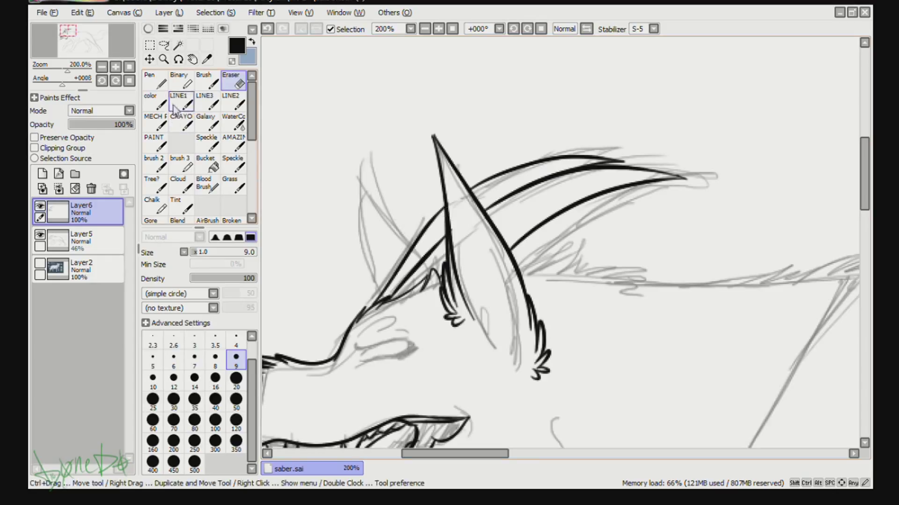
Ink the far ear in front of the horns, checking the inked head with the sketch layer hidden.
{"action": "scroll", "coordinate": [331, 108], "scroll_direction": "up", "scroll_amount": 2}
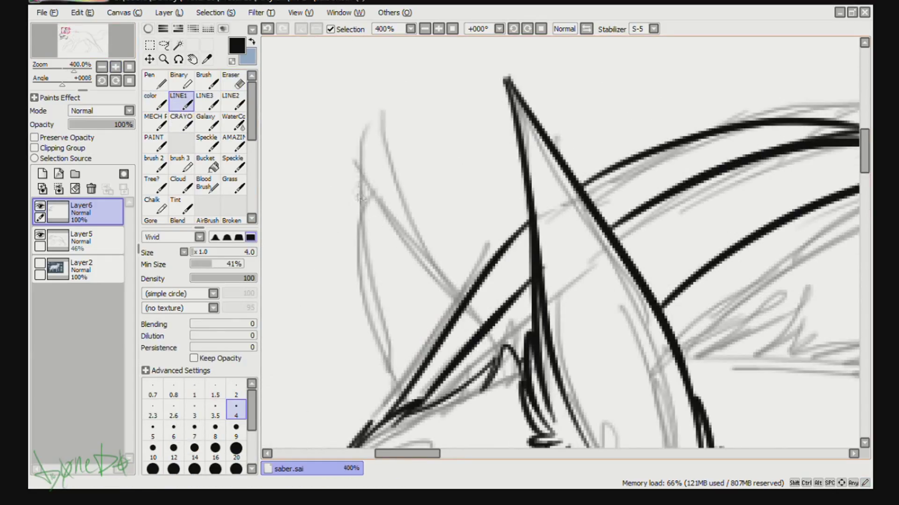
{"action": "left_click_drag", "start_coordinate": [366, 126], "coordinate": [391, 388]}
{"action": "left_click_drag", "start_coordinate": [364, 339], "coordinate": [397, 405]}
{"action": "mouse_move", "coordinate": [366, 126]}
{"action": "left_mouse_down"}
{"action": "mouse_move", "coordinate": [461, 313]}
{"action": "mouse_move", "coordinate": [474, 263]}
{"action": "left_mouse_up"}
{"action": "scroll", "coordinate": [366, 126], "scroll_direction": "down", "scroll_amount": 6}
{"action": "left_click", "coordinate": [39, 234]}
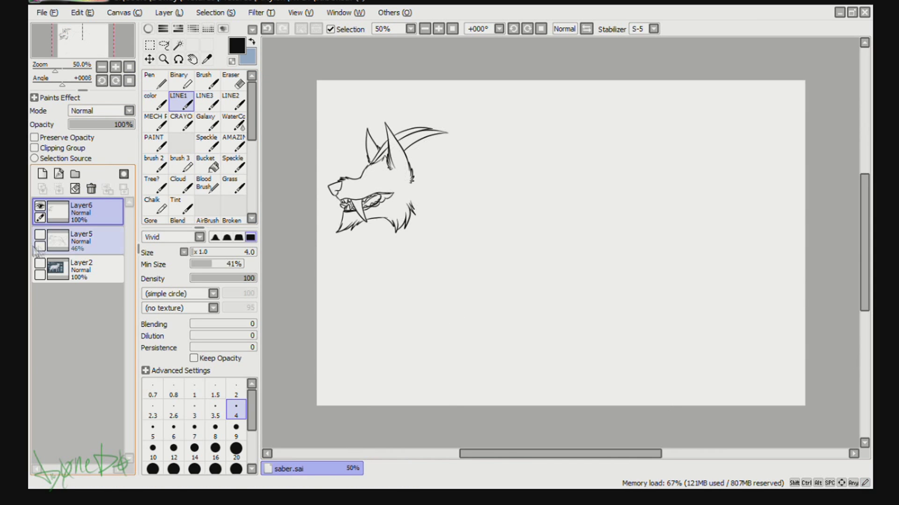
{"action": "left_click", "coordinate": [39, 235]}
Ink the shaggy fur along the nape and the neck line up to the withers.
{"action": "scroll", "coordinate": [385, 142], "scroll_direction": "up", "scroll_amount": 4}
{"action": "mouse_move", "coordinate": [461, 185]}
{"action": "left_mouse_down"}
{"action": "mouse_move", "coordinate": [482, 178]}
{"action": "mouse_move", "coordinate": [508, 194]}
{"action": "mouse_move", "coordinate": [564, 175]}
{"action": "mouse_move", "coordinate": [579, 210]}
{"action": "mouse_move", "coordinate": [599, 220]}
{"action": "left_mouse_up"}
{"action": "left_click_drag", "start_coordinate": [658, 333], "coordinate": [468, 328]}
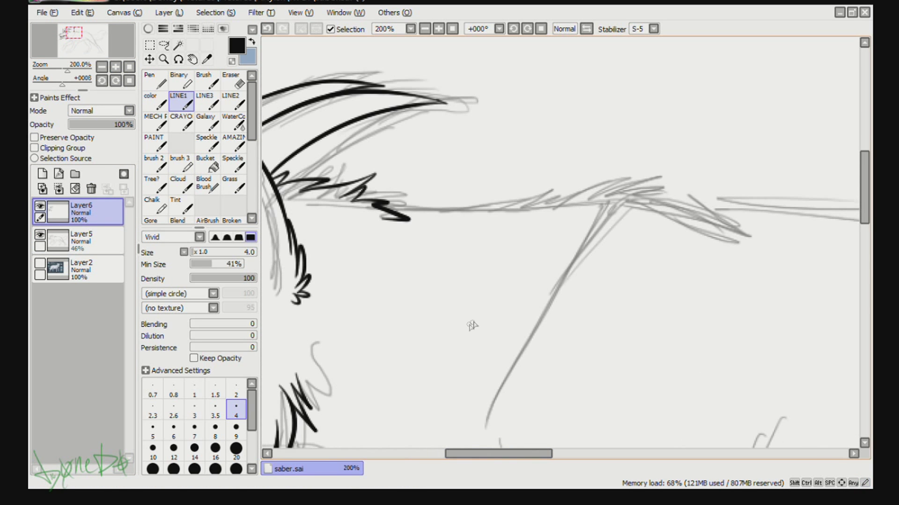
{"action": "mouse_move", "coordinate": [379, 216]}
{"action": "left_mouse_down"}
{"action": "mouse_move", "coordinate": [573, 185]}
{"action": "mouse_move", "coordinate": [645, 188]}
{"action": "left_mouse_up"}
{"action": "scroll", "coordinate": [370, 117], "scroll_direction": "down", "scroll_amount": 2}
{"action": "left_click", "coordinate": [40, 235]}
{"action": "left_click", "coordinate": [39, 234]}
Ink the shoulder line down from the withers and the lower shoulder edge to the chest, checking the line art with the sketch hidden.
{"action": "left_click_drag", "start_coordinate": [490, 106], "coordinate": [424, 219]}
{"action": "left_click_drag", "start_coordinate": [429, 227], "coordinate": [468, 290]}
{"action": "left_click_drag", "start_coordinate": [428, 244], "coordinate": [448, 270]}
{"action": "key", "text": "ctrl+z"}
{"action": "key", "text": "ctrl+z"}
{"action": "left_click_drag", "start_coordinate": [427, 227], "coordinate": [468, 291]}
{"action": "key", "text": "ctrl+z"}
{"action": "left_click_drag", "start_coordinate": [488, 108], "coordinate": [526, 117]}
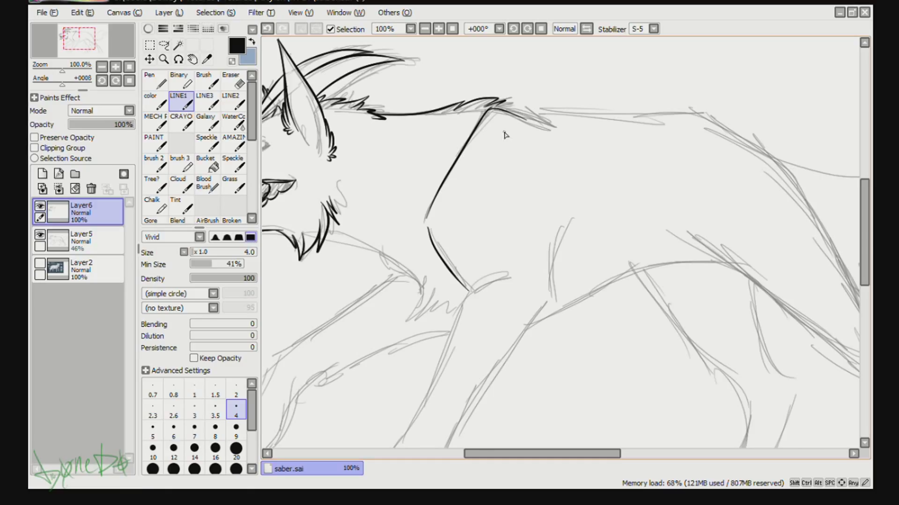
{"action": "scroll", "coordinate": [426, 263], "scroll_direction": "up", "scroll_amount": 1}
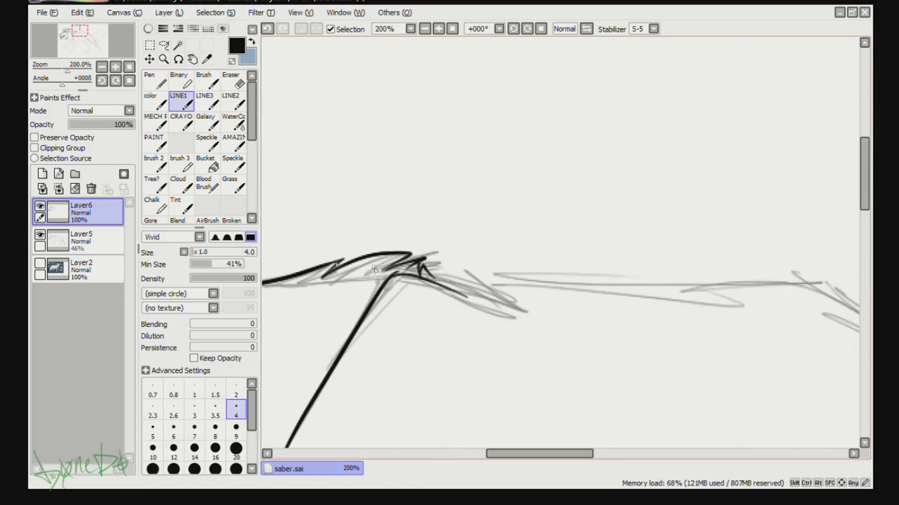
{"action": "scroll", "coordinate": [375, 270], "scroll_direction": "down", "scroll_amount": 2}
{"action": "left_click", "coordinate": [38, 237]}
{"action": "left_click", "coordinate": [40, 234]}
Ink the underside of the neck down to the chest with jagged chest fur, and check it with the sketch layer hidden.
{"action": "scroll", "coordinate": [100, 43], "scroll_direction": "up", "scroll_amount": 1}
{"action": "mouse_move", "coordinate": [100, 43]}
{"action": "left_mouse_down"}
{"action": "mouse_move", "coordinate": [115, 51]}
{"action": "mouse_move", "coordinate": [137, 37]}
{"action": "left_mouse_up"}
{"action": "scroll", "coordinate": [100, 46], "scroll_direction": "up", "scroll_amount": 1}
{"action": "mouse_move", "coordinate": [397, 153]}
{"action": "left_mouse_down"}
{"action": "mouse_move", "coordinate": [433, 135]}
{"action": "mouse_move", "coordinate": [545, 229]}
{"action": "mouse_move", "coordinate": [587, 209]}
{"action": "left_mouse_up"}
{"action": "left_click_drag", "start_coordinate": [562, 251], "coordinate": [603, 216]}
{"action": "left_click_drag", "start_coordinate": [585, 266], "coordinate": [607, 225]}
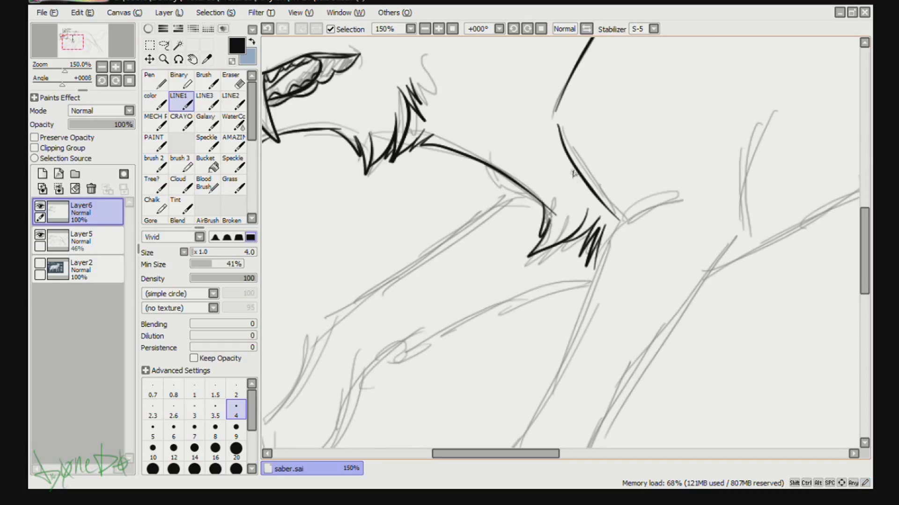
{"action": "key", "text": "minus"}
{"action": "key", "text": "minus"}
{"action": "key", "text": "minus"}
{"action": "left_click", "coordinate": [40, 236]}
{"action": "left_click", "coordinate": [40, 236]}
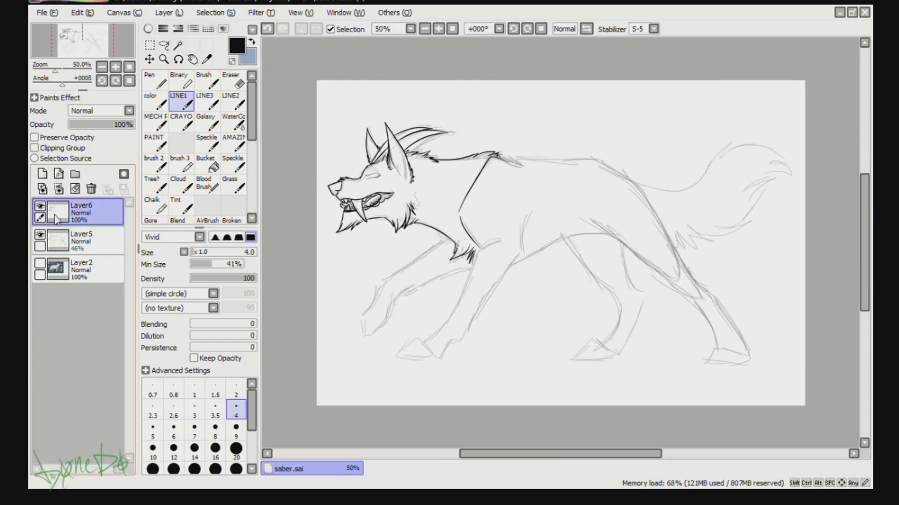
Try to ink the back line from the withers to the rump.
{"action": "key", "text": "plus"}
{"action": "key", "text": "plus"}
{"action": "key", "text": "plus"}
{"action": "key", "text": "ctrl+z"}
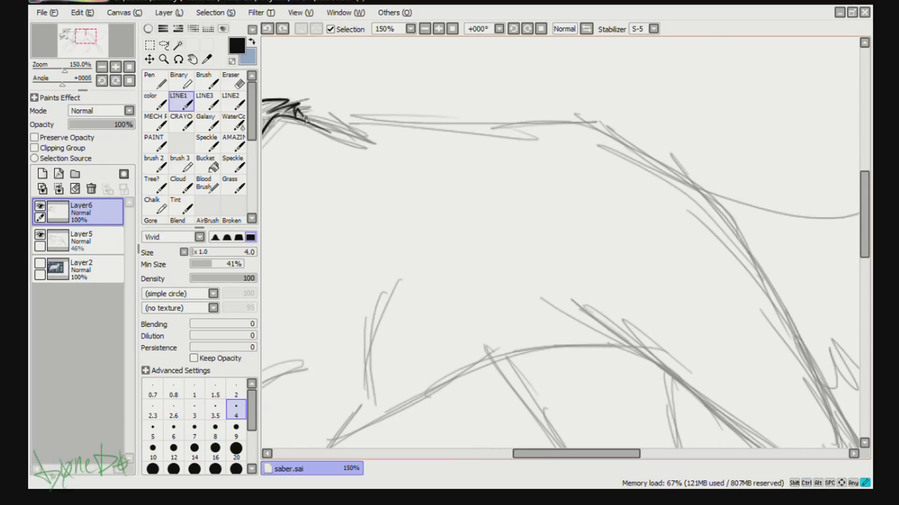
{"action": "key", "text": "minus"}
{"action": "mouse_move", "coordinate": [389, 155]}
{"action": "left_mouse_down"}
{"action": "mouse_move", "coordinate": [646, 253]}
{"action": "mouse_move", "coordinate": [516, 171]}
{"action": "mouse_move", "coordinate": [607, 148]}
{"action": "mouse_move", "coordinate": [573, 162]}
{"action": "mouse_move", "coordinate": [606, 170]}
{"action": "left_mouse_up"}
{"action": "key", "text": "ctrl+z"}
{"action": "key", "text": "ctrl+z"}
{"action": "left_click_drag", "start_coordinate": [590, 166], "coordinate": [629, 192]}
{"action": "key", "text": "ctrl+z"}
{"action": "key", "text": "ctrl+z"}
{"action": "left_click_drag", "start_coordinate": [389, 157], "coordinate": [669, 222]}
{"action": "key", "text": "ctrl+z"}
{"action": "key", "text": "ctrl+y"}
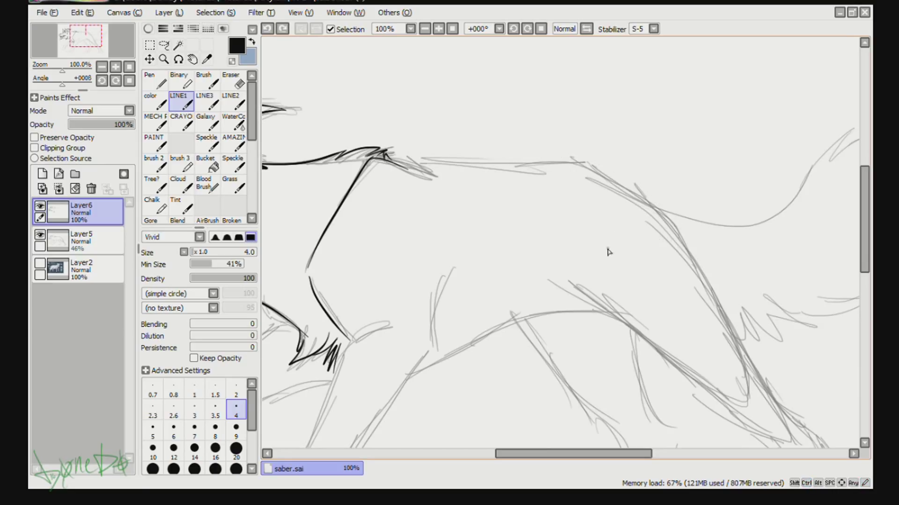
{"action": "key", "text": "ctrl+minus"}
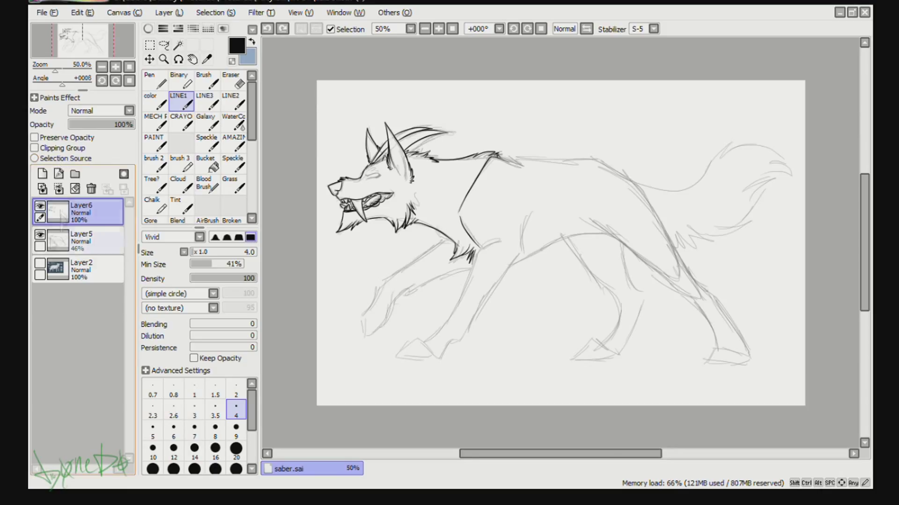
Ink the front contour of the near foreleg from the chest to the wrist and the short crease at its top.
{"action": "key", "text": "ctrl+plus"}
{"action": "key", "text": "ctrl+plus"}
{"action": "left_click_drag", "start_coordinate": [477, 152], "coordinate": [391, 290]}
{"action": "key", "text": "ctrl+plus"}
{"action": "key", "text": "ctrl+plus"}
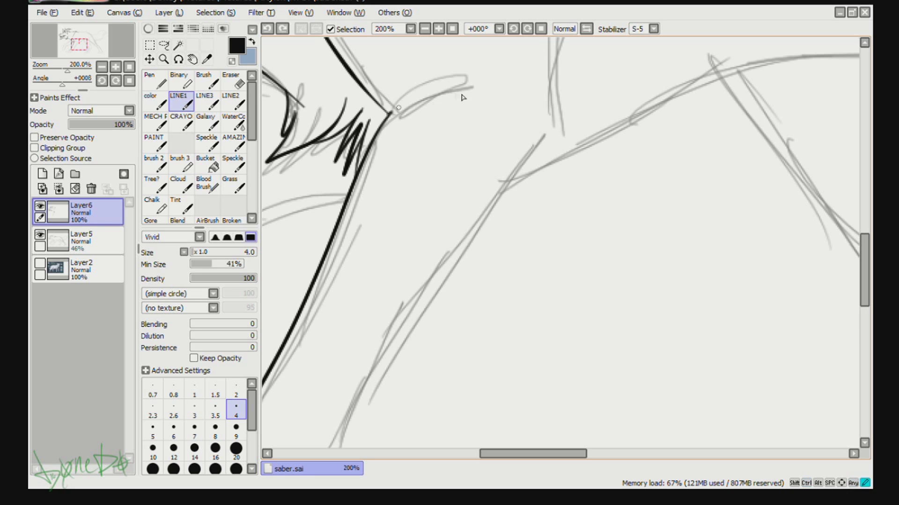
Ink the near forepaw with overlapping toes and narrow looped claws.
{"action": "scroll", "coordinate": [426, 97], "scroll_direction": "down", "scroll_amount": 1}
{"action": "scroll", "coordinate": [379, 342], "scroll_direction": "up", "scroll_amount": 1}
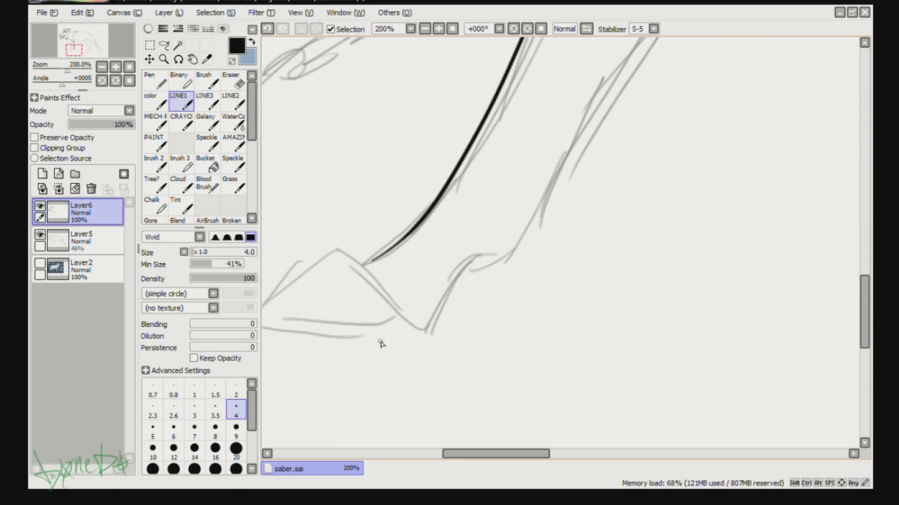
{"action": "left_click_drag", "start_coordinate": [378, 341], "coordinate": [430, 342]}
{"action": "mouse_move", "coordinate": [431, 302]}
{"action": "left_mouse_down"}
{"action": "mouse_move", "coordinate": [386, 323]}
{"action": "mouse_move", "coordinate": [441, 320]}
{"action": "left_mouse_up"}
{"action": "mouse_move", "coordinate": [406, 263]}
{"action": "left_mouse_down"}
{"action": "mouse_move", "coordinate": [351, 307]}
{"action": "mouse_move", "coordinate": [338, 348]}
{"action": "mouse_move", "coordinate": [350, 336]}
{"action": "left_mouse_up"}
{"action": "key", "text": "ctrl+z"}
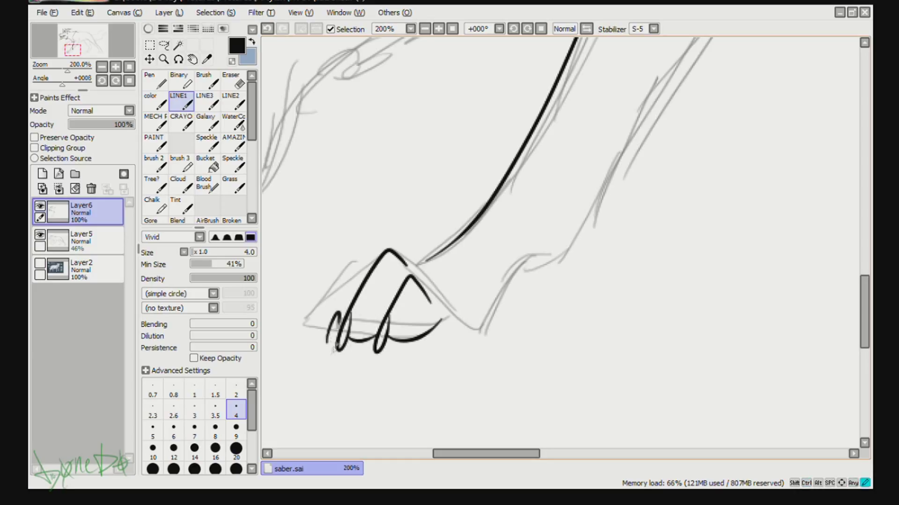
{"action": "key", "text": "ctrl+z"}
{"action": "mouse_move", "coordinate": [381, 255]}
{"action": "left_mouse_down"}
{"action": "mouse_move", "coordinate": [325, 339]}
{"action": "mouse_move", "coordinate": [331, 297]}
{"action": "mouse_move", "coordinate": [328, 329]}
{"action": "mouse_move", "coordinate": [313, 333]}
{"action": "left_mouse_up"}
{"action": "key", "text": "ctrl+z"}
{"action": "key", "text": "ctrl+z"}
{"action": "left_click_drag", "start_coordinate": [335, 305], "coordinate": [318, 335]}
{"action": "left_click_drag", "start_coordinate": [363, 254], "coordinate": [309, 335]}
{"action": "left_click_drag", "start_coordinate": [394, 254], "coordinate": [452, 247]}
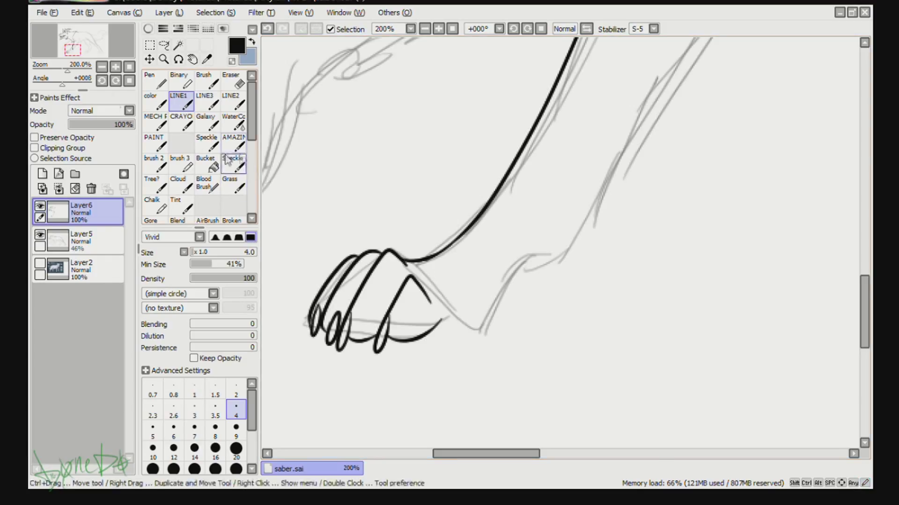
{"action": "key", "text": "minus"}
{"action": "key", "text": "minus"}
{"action": "key", "text": "minus"}
{"action": "key", "text": "minus"}
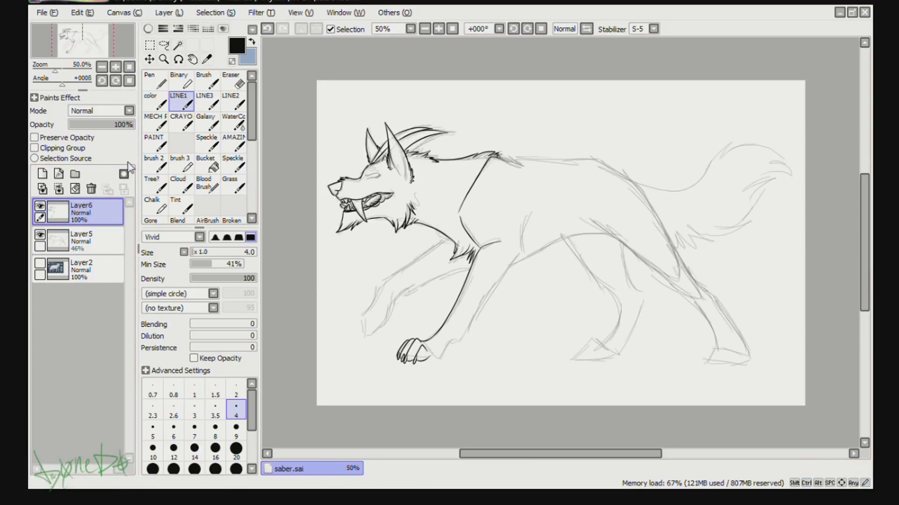
Ink the elbow fur and the rear contour of the near foreleg down to the heel of the paw.
{"action": "left_click", "coordinate": [116, 69]}
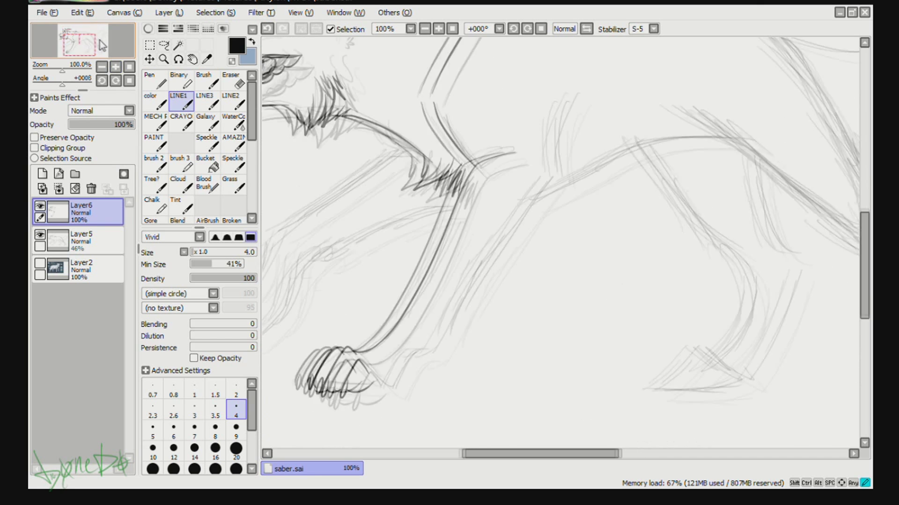
{"action": "left_click_drag", "start_coordinate": [579, 167], "coordinate": [591, 217]}
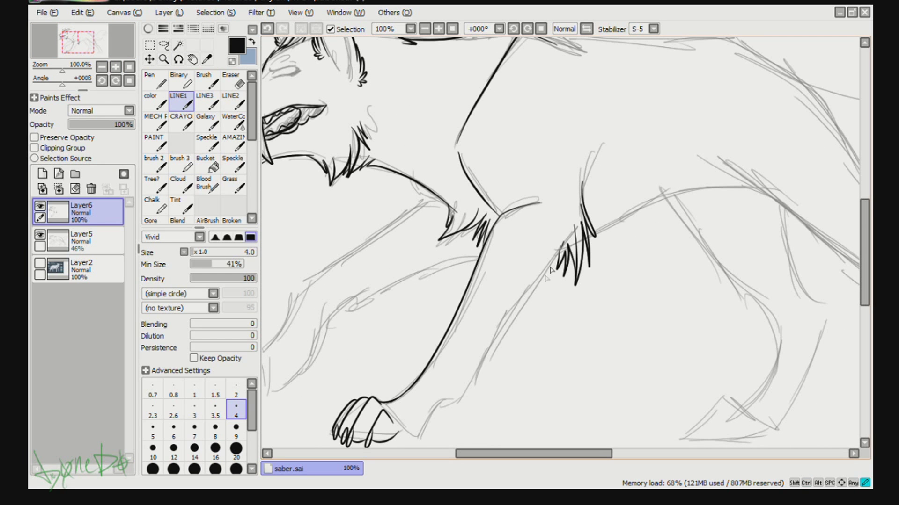
{"action": "key", "text": "ctrl+z"}
{"action": "left_click_drag", "start_coordinate": [561, 252], "coordinate": [444, 408]}
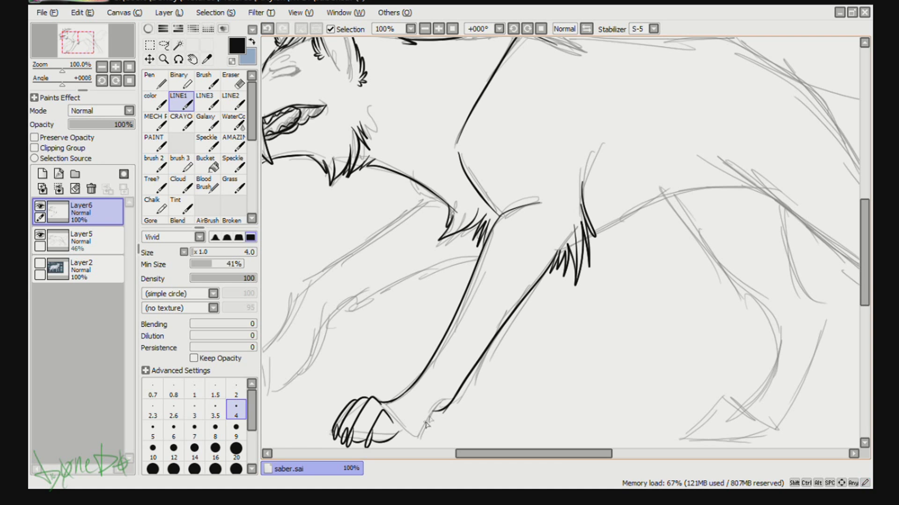
{"action": "scroll", "coordinate": [343, 346], "scroll_direction": "up", "scroll_amount": 2}
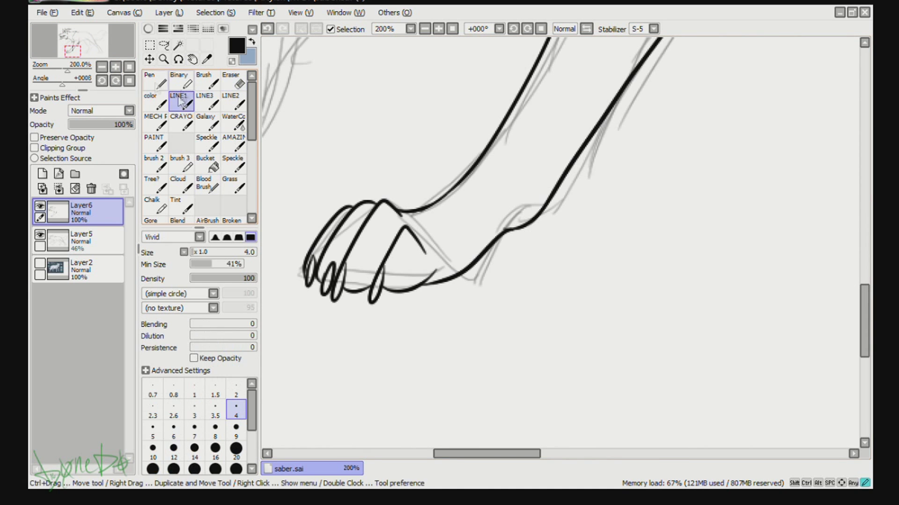
{"action": "key", "text": "ctrl+minus"}
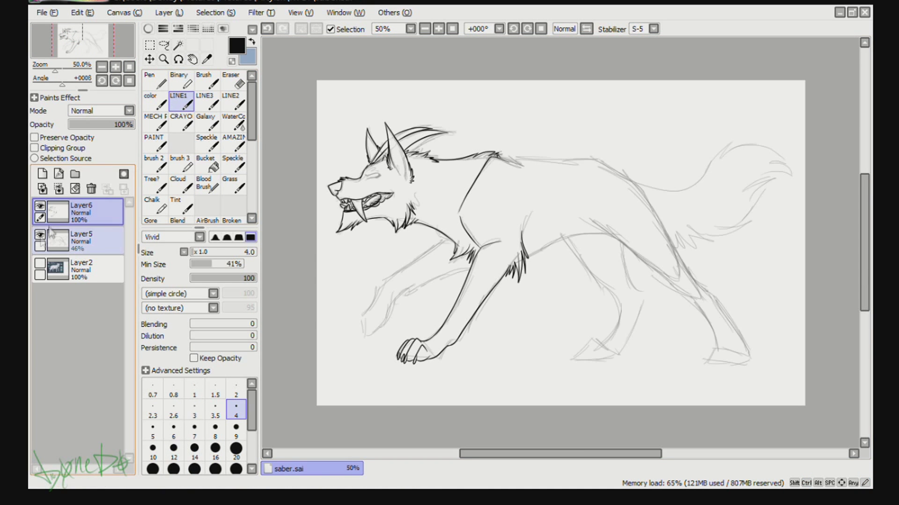
Ink the smooth back line from the withers to the rump.
{"action": "left_click", "coordinate": [116, 67]}
{"action": "left_click_drag", "start_coordinate": [325, 120], "coordinate": [604, 190]}
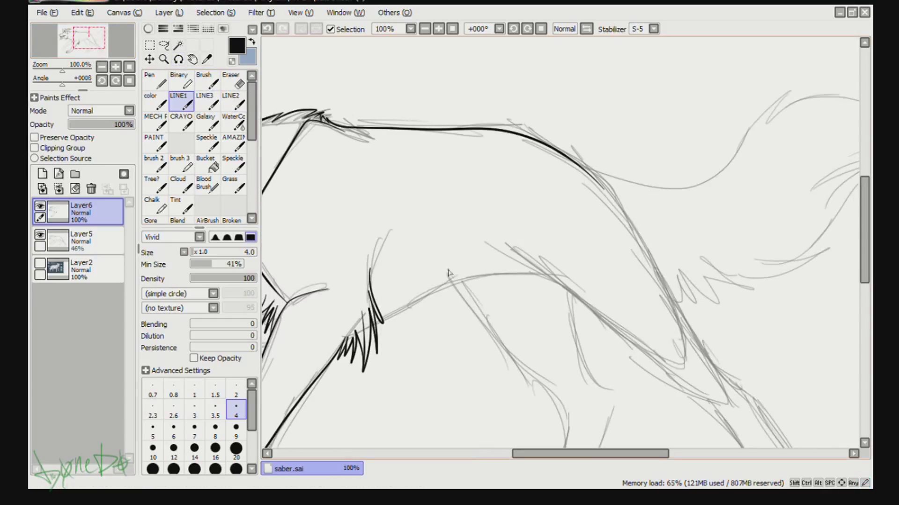
{"action": "key", "text": "ctrl+z"}
Ink the belly line from the elbow fur to the groin with small fur tufts, checking it with the sketch hidden.
{"action": "mouse_move", "coordinate": [385, 327]}
{"action": "left_mouse_down"}
{"action": "mouse_move", "coordinate": [423, 302]}
{"action": "mouse_move", "coordinate": [408, 310]}
{"action": "mouse_move", "coordinate": [585, 273]}
{"action": "left_mouse_up"}
{"action": "key", "text": "ctrl+z"}
{"action": "key", "text": "ctrl+z"}
{"action": "left_click_drag", "start_coordinate": [413, 317], "coordinate": [525, 277]}
{"action": "scroll", "coordinate": [525, 277], "scroll_direction": "up", "scroll_amount": 1}
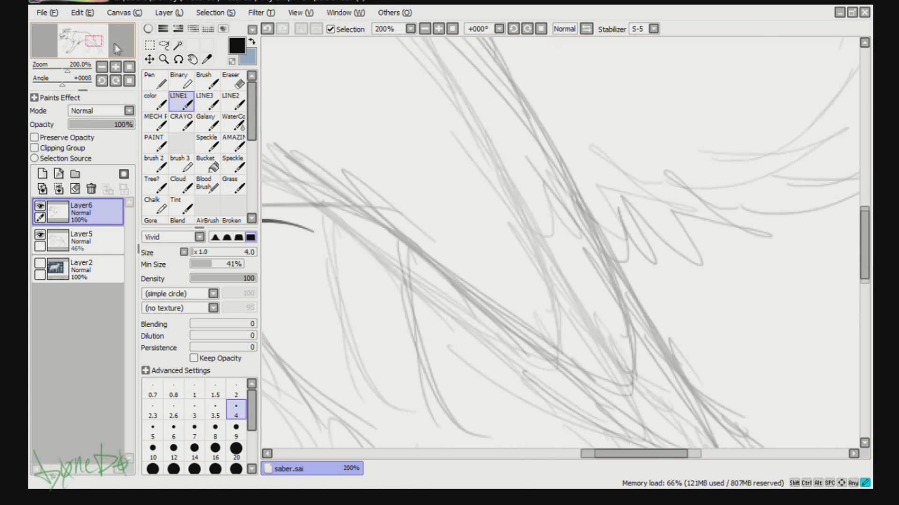
{"action": "left_click_drag", "start_coordinate": [352, 267], "coordinate": [376, 260]}
{"action": "scroll", "coordinate": [391, 280], "scroll_direction": "down", "scroll_amount": 5}
{"action": "left_click", "coordinate": [39, 234]}
{"action": "left_click", "coordinate": [40, 234]}
Ink a short stroke at the front of the chest and the upper contour of the far foreleg down to the wrist.
{"action": "scroll", "coordinate": [31, 220], "scroll_direction": "up", "scroll_amount": 2}
{"action": "left_click_drag", "start_coordinate": [369, 176], "coordinate": [453, 185]}
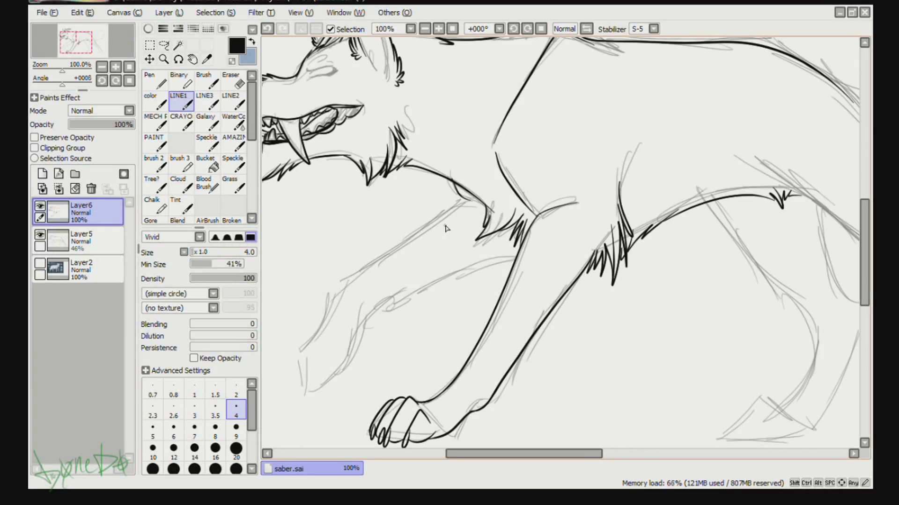
{"action": "left_click", "coordinate": [460, 200], "text": "shift"}
{"action": "key", "text": "ctrl+z"}
{"action": "left_click", "coordinate": [460, 199], "text": "shift"}
{"action": "key", "text": "ctrl+z"}
{"action": "left_click", "coordinate": [461, 198], "text": "shift"}
{"action": "left_click", "coordinate": [337, 297], "text": "shift"}
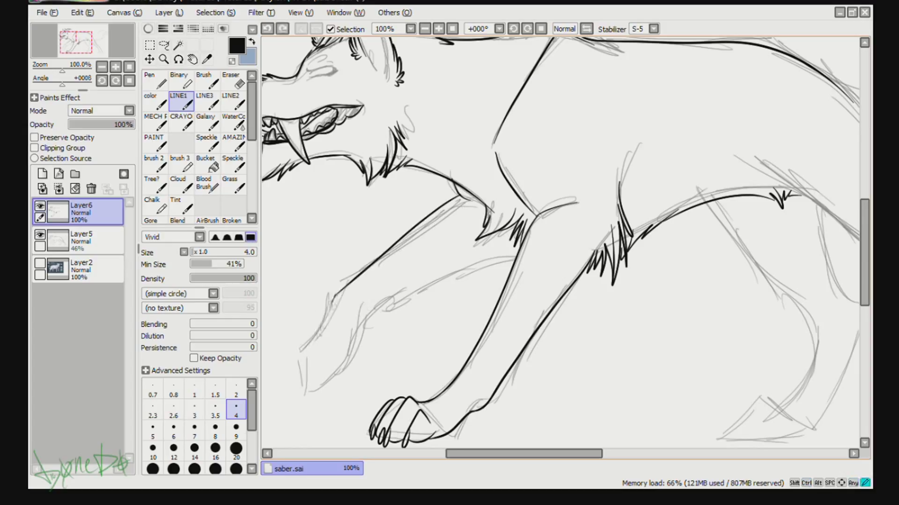
Ink the far foreleg's wrist line and its hanging paw with separate toes and claws.
{"action": "scroll", "coordinate": [353, 323], "scroll_direction": "up", "scroll_amount": 2}
{"action": "left_click_drag", "start_coordinate": [349, 383], "coordinate": [373, 308]}
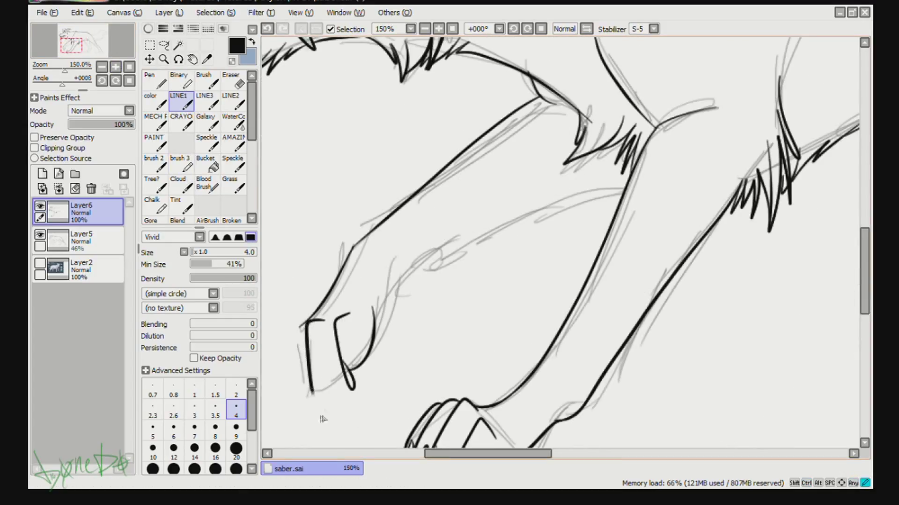
{"action": "key", "text": "ctrl+z"}
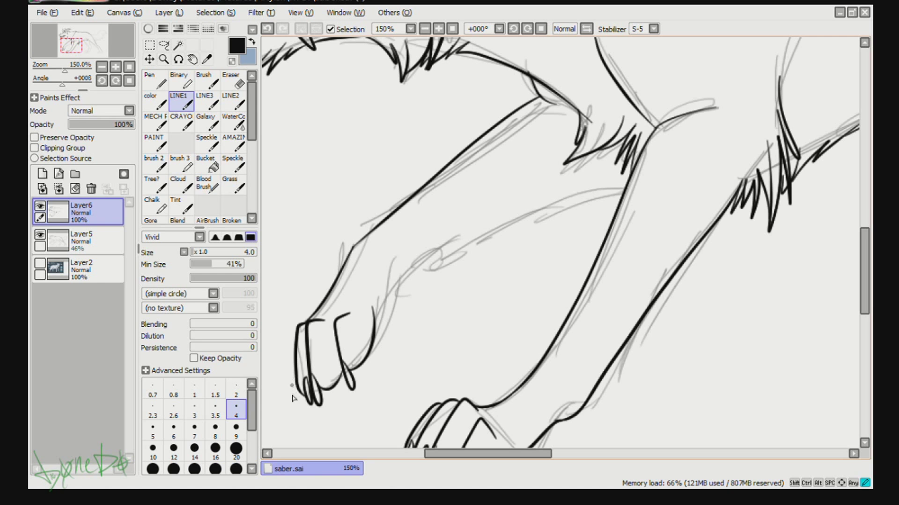
{"action": "left_click", "coordinate": [93, 47]}
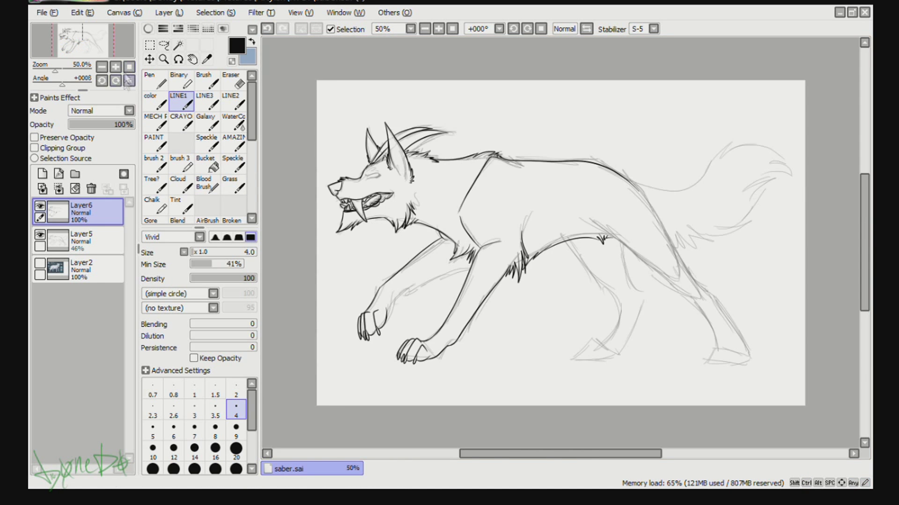
Ink the underside of the far foreleg with shaggy fur near the chest, and check it with the sketch layer hidden.
{"action": "left_click", "coordinate": [94, 46]}
{"action": "mouse_move", "coordinate": [513, 281]}
{"action": "left_mouse_down"}
{"action": "mouse_move", "coordinate": [631, 228]}
{"action": "mouse_move", "coordinate": [653, 213]}
{"action": "left_mouse_up"}
{"action": "left_click_drag", "start_coordinate": [632, 248], "coordinate": [665, 206]}
{"action": "left_click_drag", "start_coordinate": [652, 236], "coordinate": [664, 216]}
{"action": "key", "text": "ctrl+z"}
{"action": "left_click_drag", "start_coordinate": [645, 252], "coordinate": [667, 210]}
{"action": "key", "text": "minus"}
{"action": "key", "text": "minus"}
{"action": "key", "text": "minus"}
{"action": "left_click", "coordinate": [39, 235]}
{"action": "left_click", "coordinate": [40, 234]}
Ink the narrow slanted eye with its upper and lower lids at brush size 3.
{"action": "key", "text": "plus"}
{"action": "key", "text": "plus"}
{"action": "key", "text": "plus"}
{"action": "key", "text": "plus"}
{"action": "key", "text": "minus"}
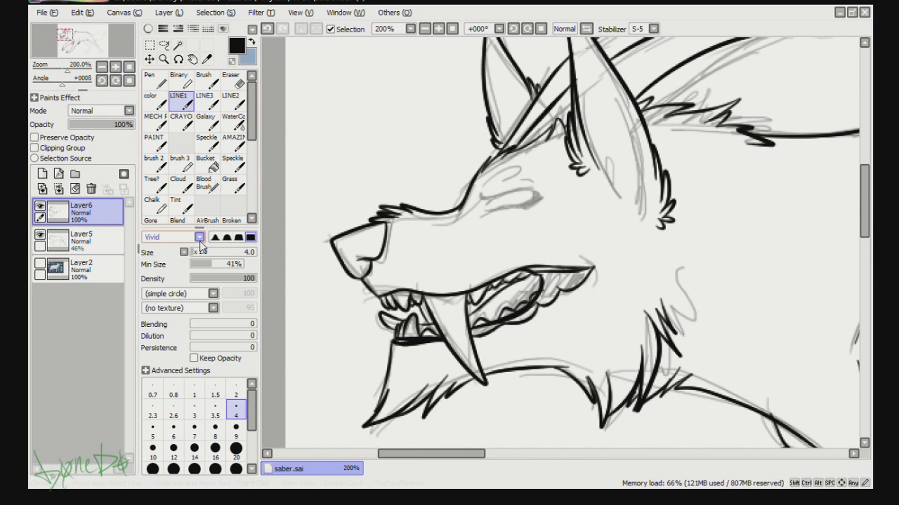
{"action": "key", "text": "bracketleft"}
{"action": "key", "text": "plus"}
{"action": "key", "text": "plus"}
{"action": "mouse_move", "coordinate": [449, 299]}
{"action": "left_mouse_down"}
{"action": "mouse_move", "coordinate": [573, 283]}
{"action": "mouse_move", "coordinate": [564, 286]}
{"action": "left_mouse_up"}
{"action": "key", "text": "ctrl+z"}
{"action": "left_click_drag", "start_coordinate": [481, 299], "coordinate": [464, 317]}
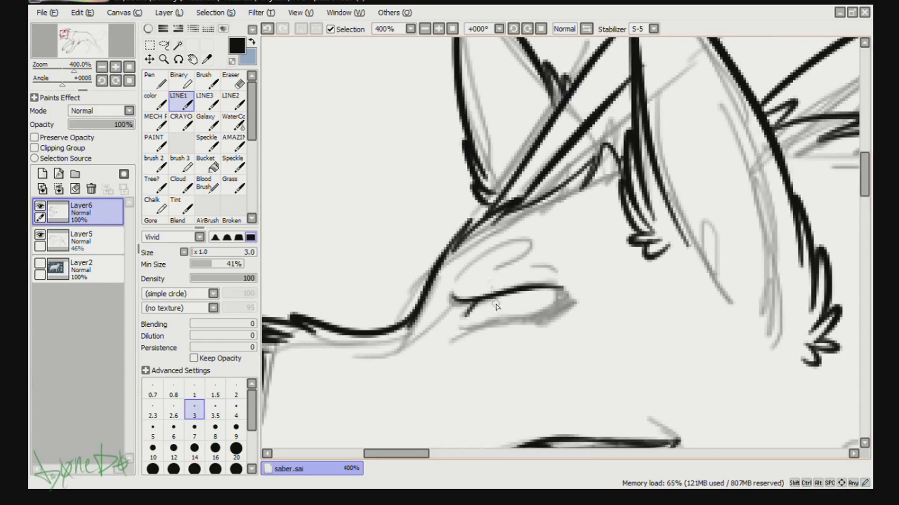
{"action": "left_click_drag", "start_coordinate": [575, 303], "coordinate": [461, 330]}
{"action": "left_click_drag", "start_coordinate": [554, 288], "coordinate": [501, 323]}
Ink fine brow lines above the eye at brush size 0.8 and density 64, and restore size 4 and density 100.
{"action": "left_click", "coordinate": [174, 392]}
{"action": "left_click", "coordinate": [232, 278]}
{"action": "left_click_drag", "start_coordinate": [445, 284], "coordinate": [532, 265]}
{"action": "key", "text": "ctrl+z"}
{"action": "key", "text": "ctrl+z"}
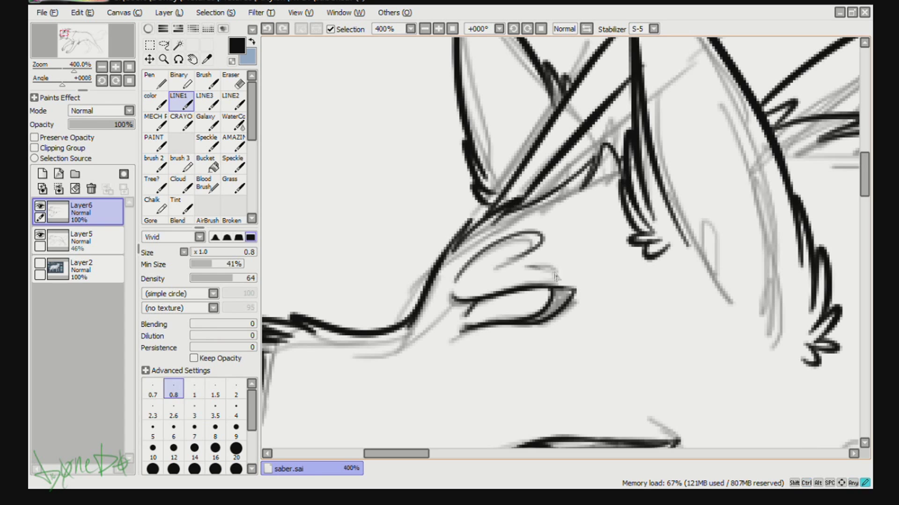
{"action": "left_click", "coordinate": [236, 409]}
{"action": "left_click", "coordinate": [251, 278]}
{"action": "scroll", "coordinate": [548, 273], "scroll_direction": "down", "scroll_amount": 8}
{"action": "left_click", "coordinate": [40, 247]}
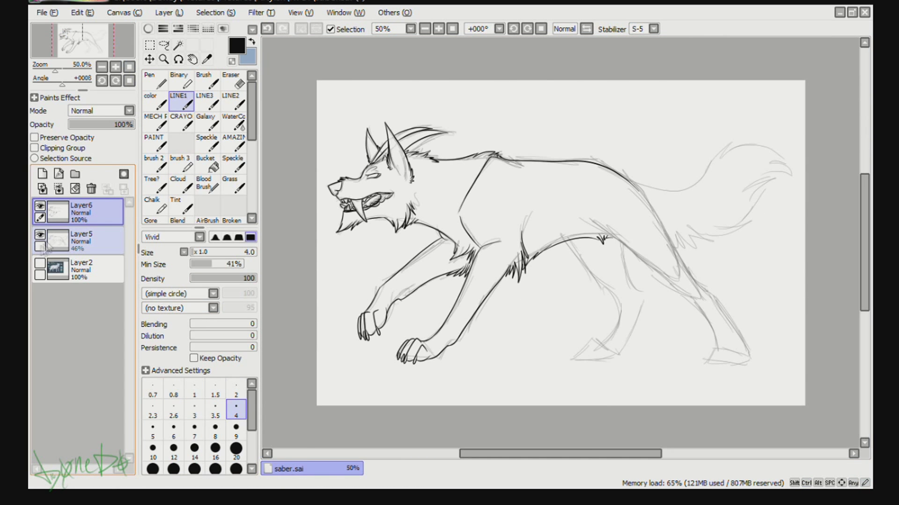
{"action": "left_click", "coordinate": [40, 247]}
Erase part of the nape line behind the horns and re-ink it with fur, checking the line art with the sketch hidden.
{"action": "scroll", "coordinate": [437, 169], "scroll_direction": "up", "scroll_amount": 4}
{"action": "key", "text": "e"}
{"action": "mouse_move", "coordinate": [453, 129]}
{"action": "left_mouse_down"}
{"action": "mouse_move", "coordinate": [496, 135]}
{"action": "mouse_move", "coordinate": [547, 124]}
{"action": "left_mouse_up"}
{"action": "key", "text": "e"}
{"action": "mouse_move", "coordinate": [416, 121]}
{"action": "left_mouse_down"}
{"action": "mouse_move", "coordinate": [370, 125]}
{"action": "mouse_move", "coordinate": [448, 129]}
{"action": "mouse_move", "coordinate": [569, 115]}
{"action": "left_mouse_up"}
{"action": "key", "text": "ctrl+z"}
{"action": "key", "text": "minus"}
{"action": "key", "text": "minus"}
{"action": "left_click", "coordinate": [40, 234]}
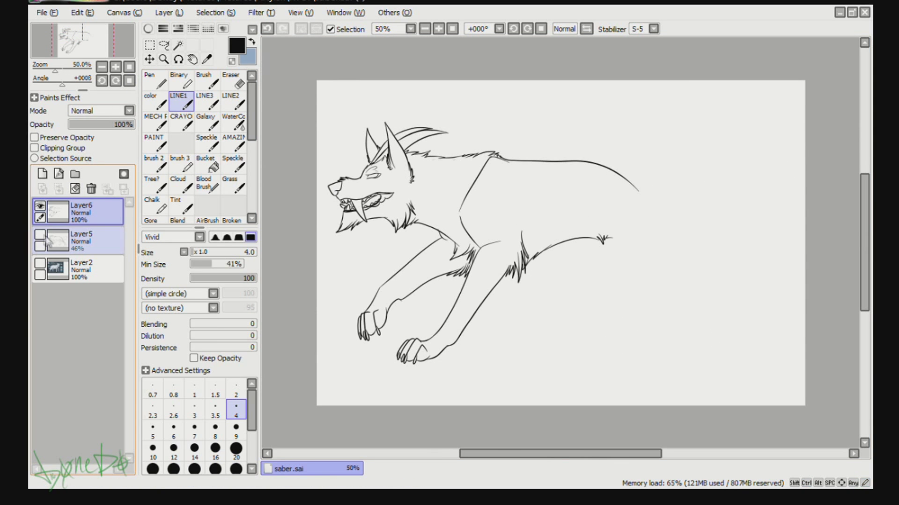
{"action": "left_click", "coordinate": [40, 234]}
Ink the tail's upper contour sweeping from the rump toward the tip, along with the haunch's rear edge.
{"action": "left_click", "coordinate": [116, 67]}
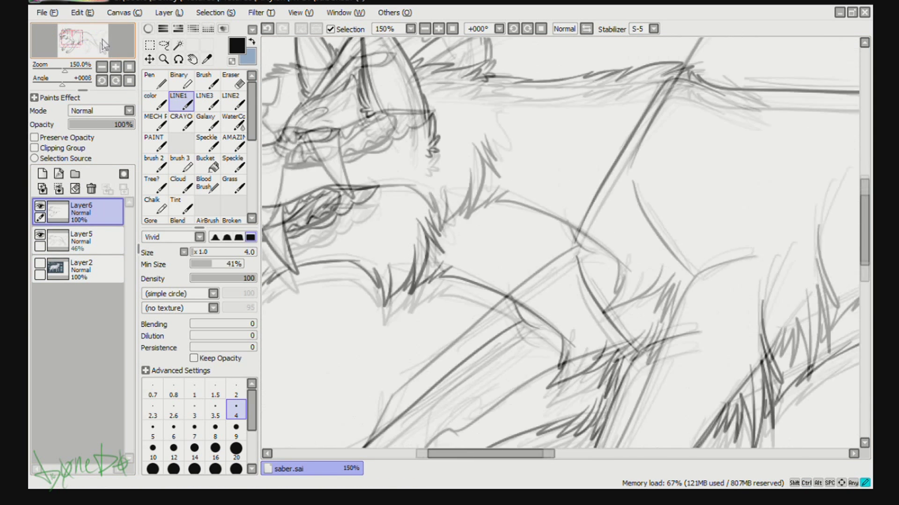
{"action": "mouse_move", "coordinate": [608, 188]}
{"action": "left_mouse_down"}
{"action": "mouse_move", "coordinate": [728, 383]}
{"action": "mouse_move", "coordinate": [608, 185]}
{"action": "mouse_move", "coordinate": [501, 184]}
{"action": "left_mouse_up"}
{"action": "key", "text": "ctrl+z"}
{"action": "key", "text": "ctrl+z"}
{"action": "key", "text": "ctrl+z"}
{"action": "left_click_drag", "start_coordinate": [584, 163], "coordinate": [437, 126]}
{"action": "key", "text": "ctrl+z"}
{"action": "left_click_drag", "start_coordinate": [624, 113], "coordinate": [448, 131]}
{"action": "key", "text": "ctrl+z"}
{"action": "left_click_drag", "start_coordinate": [683, 76], "coordinate": [450, 133]}
{"action": "key", "text": "ctrl+z"}
{"action": "left_click_drag", "start_coordinate": [606, 155], "coordinate": [680, 72]}
Ink the tail's curved tip and the ragged fur along its underside to the haunch, and make the Layer5 sketch layer active.
{"action": "mouse_move", "coordinate": [660, 87]}
{"action": "left_mouse_down"}
{"action": "mouse_move", "coordinate": [684, 72]}
{"action": "mouse_move", "coordinate": [796, 145]}
{"action": "mouse_move", "coordinate": [700, 157]}
{"action": "left_mouse_up"}
{"action": "left_click_drag", "start_coordinate": [768, 138], "coordinate": [709, 162]}
{"action": "left_click_drag", "start_coordinate": [767, 138], "coordinate": [656, 232]}
{"action": "left_click_drag", "start_coordinate": [719, 204], "coordinate": [615, 234]}
{"action": "left_click_drag", "start_coordinate": [706, 239], "coordinate": [603, 243]}
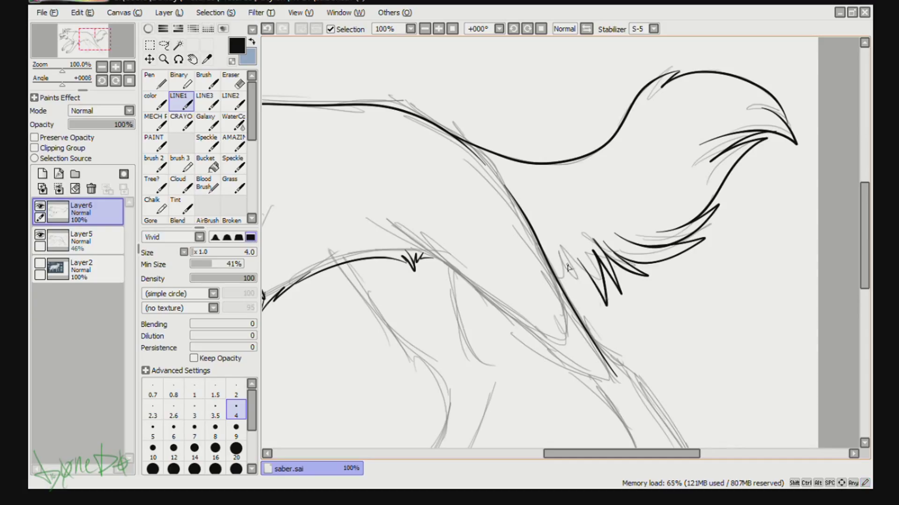
{"action": "left_click", "coordinate": [40, 234]}
{"action": "left_click", "coordinate": [40, 234]}
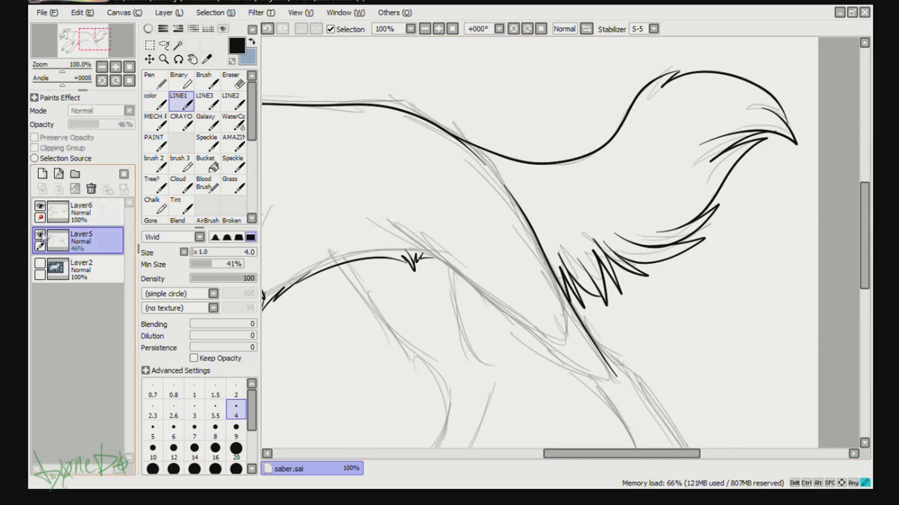
{"action": "left_click", "coordinate": [82, 239]}
{"action": "left_click", "coordinate": [129, 66]}
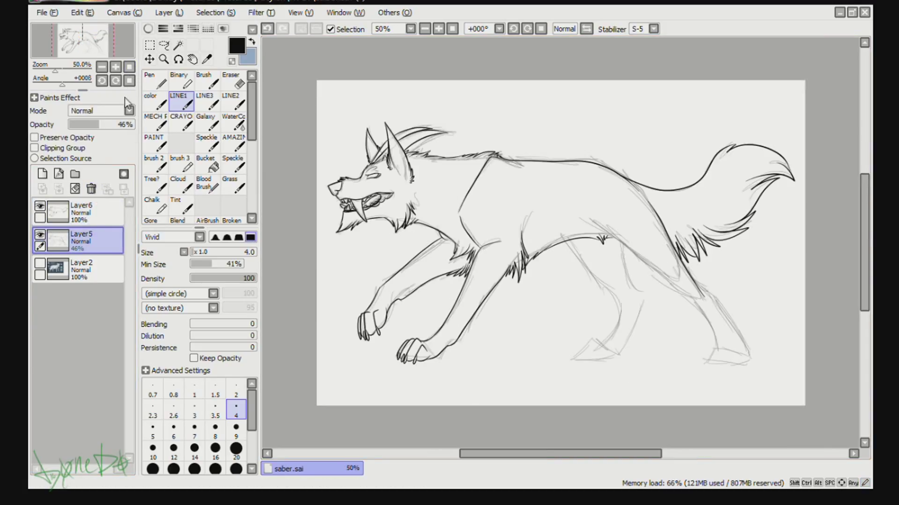
Ink the near hind thigh's front contour on Layer6 and fade the Layer5 sketch to 29% opacity.
{"action": "left_click", "coordinate": [115, 66]}
{"action": "left_click", "coordinate": [82, 210]}
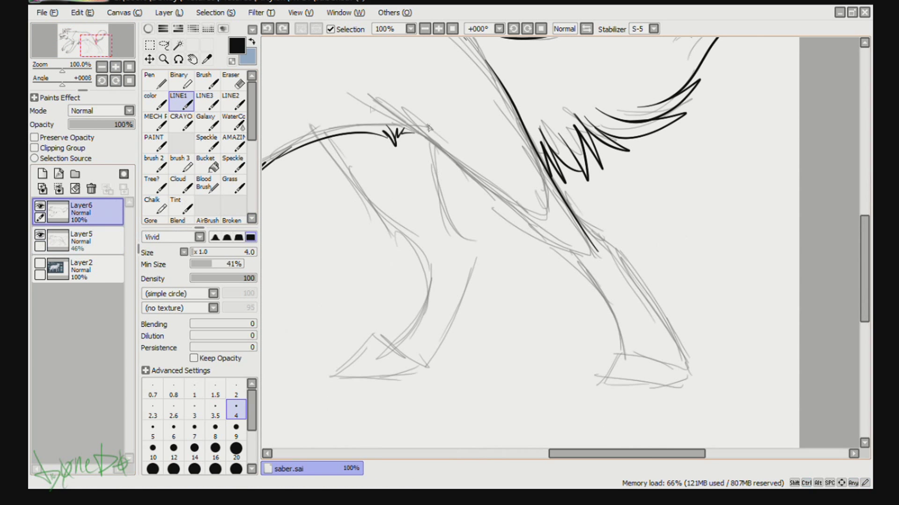
{"action": "key", "text": "ctrl+z"}
{"action": "key", "text": "ctrl+y"}
{"action": "left_click", "coordinate": [82, 239]}
{"action": "left_click_drag", "start_coordinate": [99, 124], "coordinate": [88, 124]}
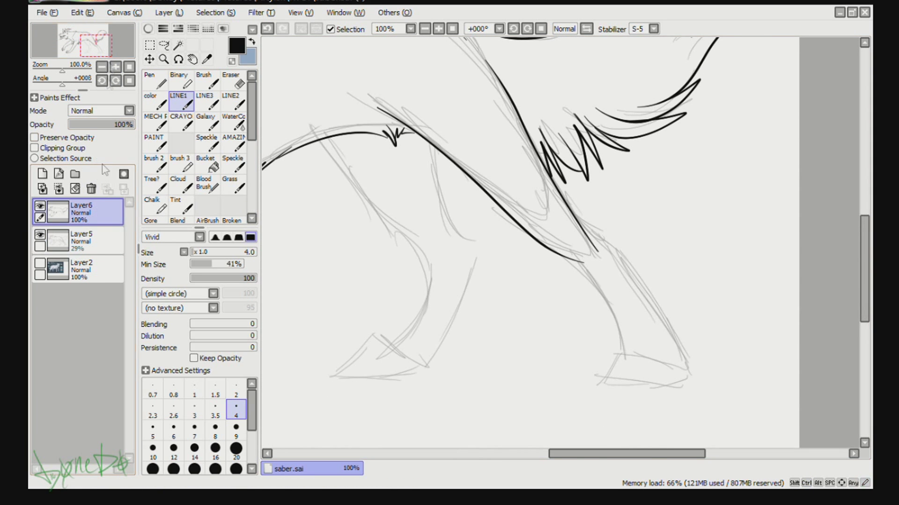
{"action": "left_click", "coordinate": [81, 211]}
Ink the near hind lower leg's rear edge below the hock tuft and its front edge down to the paw.
{"action": "scroll", "coordinate": [411, 176], "scroll_direction": "up", "scroll_amount": 2}
{"action": "left_click_drag", "start_coordinate": [434, 169], "coordinate": [543, 355]}
{"action": "key", "text": "ctrl+z"}
{"action": "left_click_drag", "start_coordinate": [435, 170], "coordinate": [548, 379]}
{"action": "key", "text": "ctrl+z"}
{"action": "left_click_drag", "start_coordinate": [438, 164], "coordinate": [555, 432]}
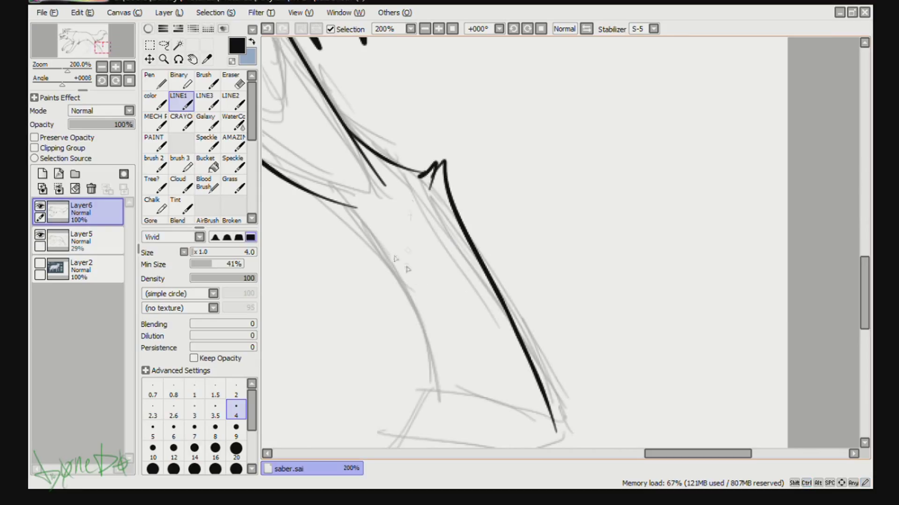
{"action": "left_click_drag", "start_coordinate": [330, 199], "coordinate": [433, 423]}
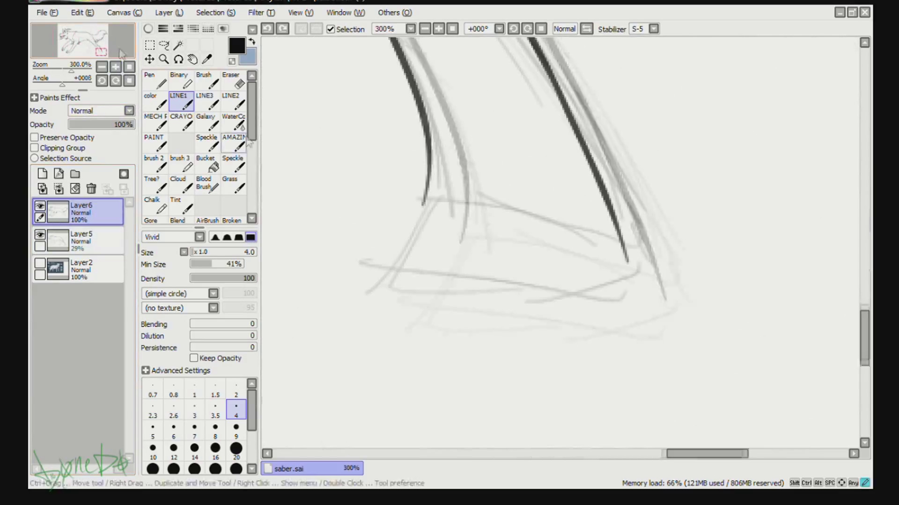
Ink the near hind paw with its heel, toes and claws, checking the line art with the sketch hidden.
{"action": "mouse_move", "coordinate": [548, 273]}
{"action": "left_mouse_down"}
{"action": "mouse_move", "coordinate": [552, 306]}
{"action": "mouse_move", "coordinate": [622, 255]}
{"action": "mouse_move", "coordinate": [533, 338]}
{"action": "mouse_move", "coordinate": [620, 260]}
{"action": "left_mouse_up"}
{"action": "key", "text": "ctrl+z"}
{"action": "key", "text": "ctrl+z"}
{"action": "key", "text": "ctrl+z"}
{"action": "key", "text": "ctrl+z"}
{"action": "left_click_drag", "start_coordinate": [545, 310], "coordinate": [613, 266]}
{"action": "left_click_drag", "start_coordinate": [625, 241], "coordinate": [600, 299]}
{"action": "mouse_move", "coordinate": [548, 210]}
{"action": "left_mouse_down"}
{"action": "mouse_move", "coordinate": [497, 180]}
{"action": "mouse_move", "coordinate": [470, 253]}
{"action": "left_mouse_up"}
{"action": "left_click_drag", "start_coordinate": [487, 318], "coordinate": [524, 306]}
{"action": "mouse_move", "coordinate": [443, 269]}
{"action": "left_mouse_down"}
{"action": "mouse_move", "coordinate": [430, 323]}
{"action": "mouse_move", "coordinate": [445, 280]}
{"action": "left_mouse_up"}
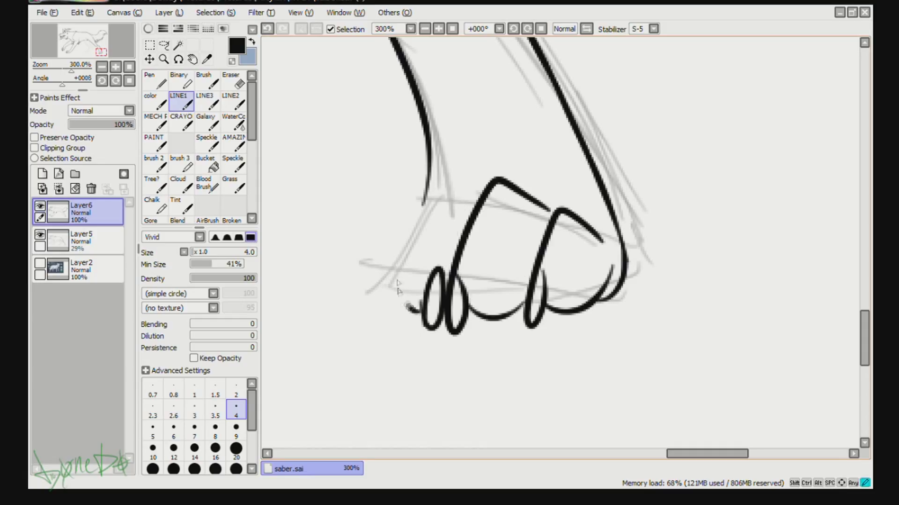
{"action": "left_click_drag", "start_coordinate": [407, 309], "coordinate": [482, 192]}
{"action": "mouse_move", "coordinate": [396, 265]}
{"action": "left_mouse_down"}
{"action": "mouse_move", "coordinate": [398, 311]}
{"action": "mouse_move", "coordinate": [414, 220]}
{"action": "mouse_move", "coordinate": [433, 187]}
{"action": "left_mouse_up"}
{"action": "left_click", "coordinate": [126, 82]}
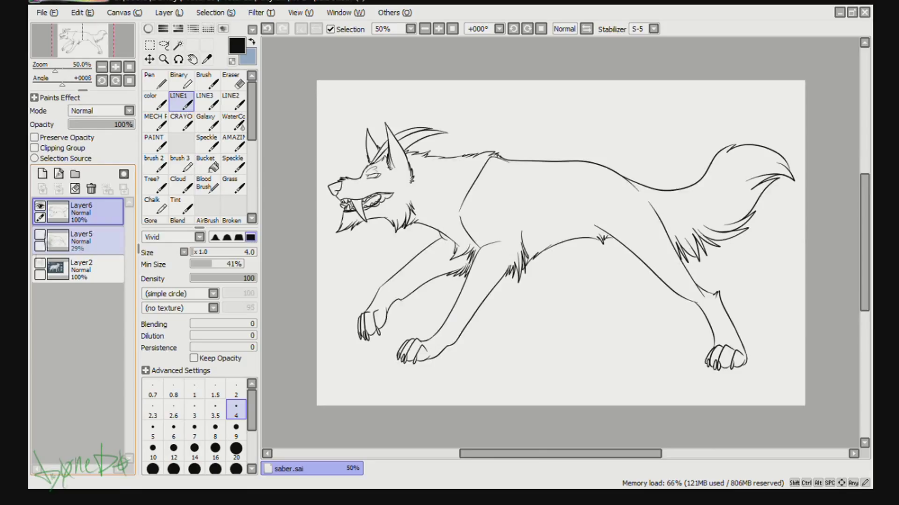
Ink the far hind leg's rear contour from the thigh past a hock fur tuft down to the heel.
{"action": "key", "text": "ctrl+plus"}
{"action": "left_click_drag", "start_coordinate": [544, 87], "coordinate": [617, 229]}
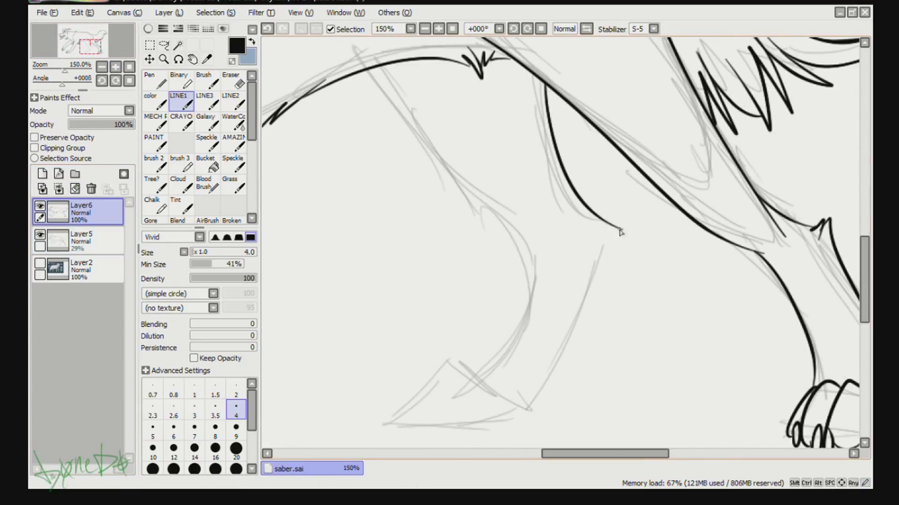
{"action": "key", "text": "ctrl+z"}
{"action": "mouse_move", "coordinate": [601, 252]}
{"action": "left_mouse_down"}
{"action": "mouse_move", "coordinate": [571, 330]}
{"action": "mouse_move", "coordinate": [513, 424]}
{"action": "left_mouse_up"}
{"action": "mouse_move", "coordinate": [372, 72]}
{"action": "left_mouse_down"}
{"action": "mouse_move", "coordinate": [524, 265]}
{"action": "mouse_move", "coordinate": [543, 218]}
{"action": "left_mouse_up"}
{"action": "key", "text": "ctrl+z"}
{"action": "key", "text": "ctrl+z"}
{"action": "key", "text": "ctrl+minus"}
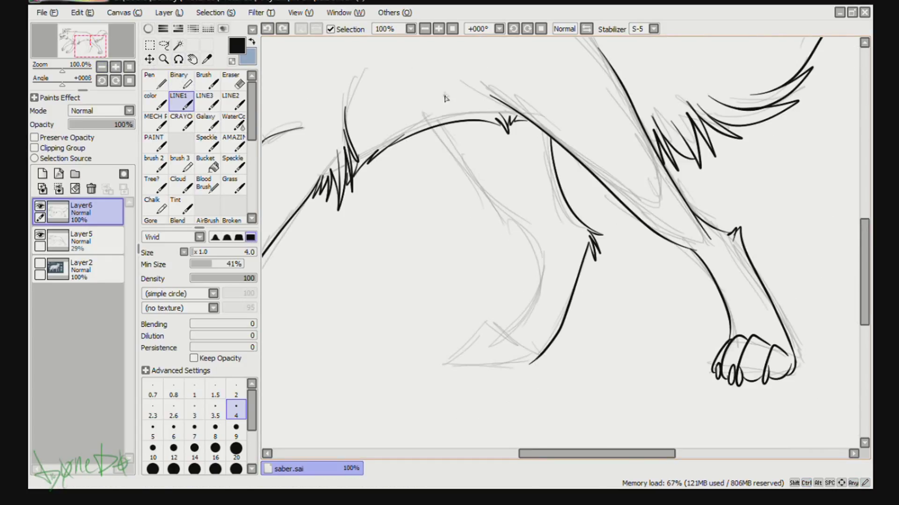
Ink the far hind leg's front contour from the belly line, curving past the knee down to the paw.
{"action": "left_click_drag", "start_coordinate": [438, 132], "coordinate": [505, 336]}
{"action": "key", "text": "ctrl+z"}
{"action": "mouse_move", "coordinate": [433, 127]}
{"action": "left_mouse_down"}
{"action": "mouse_move", "coordinate": [538, 264]}
{"action": "mouse_move", "coordinate": [502, 336]}
{"action": "mouse_move", "coordinate": [447, 133]}
{"action": "left_mouse_up"}
{"action": "key", "text": "ctrl+z"}
{"action": "key", "text": "ctrl+z"}
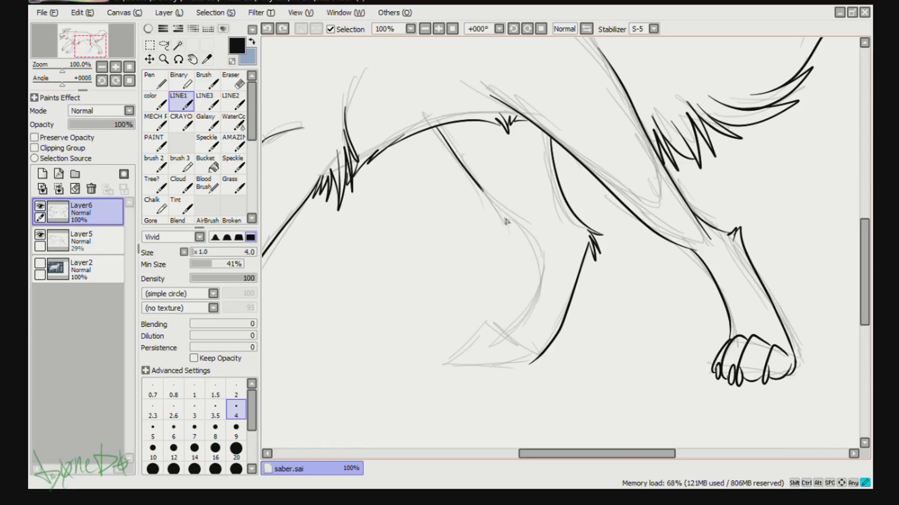
{"action": "left_click_drag", "start_coordinate": [506, 222], "coordinate": [496, 339]}
{"action": "key", "text": "ctrl+z"}
{"action": "key", "text": "ctrl+y"}
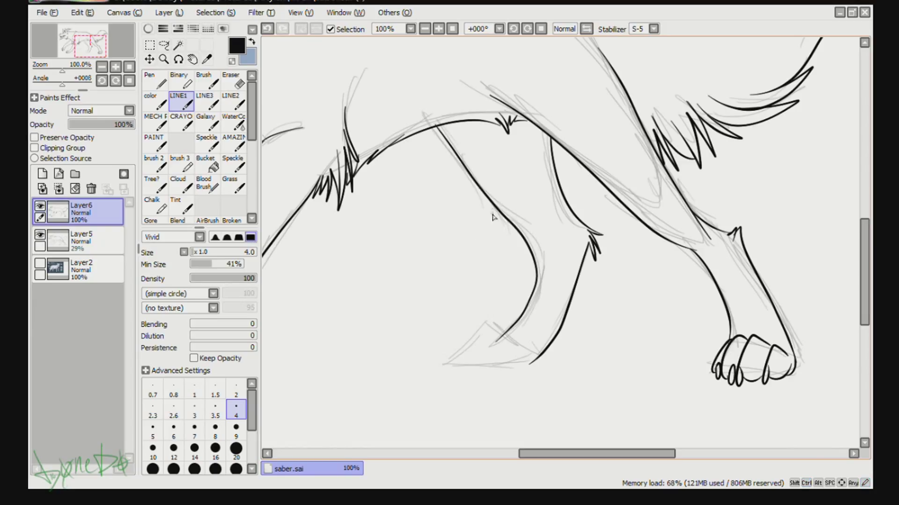
Ink the far hind paw with its sole, long front toes, claws and small rounded toes behind.
{"action": "scroll", "coordinate": [492, 214], "scroll_direction": "up", "scroll_amount": 3}
{"action": "key", "text": "e"}
{"action": "left_click_drag", "start_coordinate": [514, 240], "coordinate": [553, 205]}
{"action": "mouse_move", "coordinate": [468, 228]}
{"action": "left_mouse_down"}
{"action": "mouse_move", "coordinate": [535, 309]}
{"action": "mouse_move", "coordinate": [541, 294]}
{"action": "left_mouse_up"}
{"action": "left_click_drag", "start_coordinate": [487, 323], "coordinate": [650, 281]}
{"action": "key", "text": "ctrl+z"}
{"action": "key", "text": "ctrl+z"}
{"action": "left_click_drag", "start_coordinate": [365, 299], "coordinate": [524, 199]}
{"action": "mouse_move", "coordinate": [398, 255]}
{"action": "left_mouse_down"}
{"action": "mouse_move", "coordinate": [368, 299]}
{"action": "mouse_move", "coordinate": [387, 278]}
{"action": "left_mouse_up"}
{"action": "key", "text": "ctrl+z"}
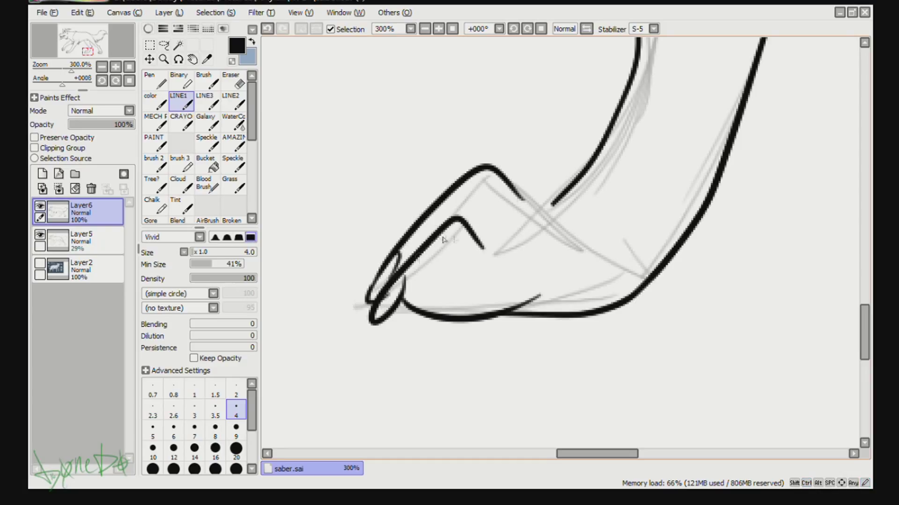
{"action": "key", "text": "ctrl+z"}
{"action": "left_click_drag", "start_coordinate": [497, 167], "coordinate": [540, 204]}
{"action": "left_click_drag", "start_coordinate": [536, 181], "coordinate": [554, 202]}
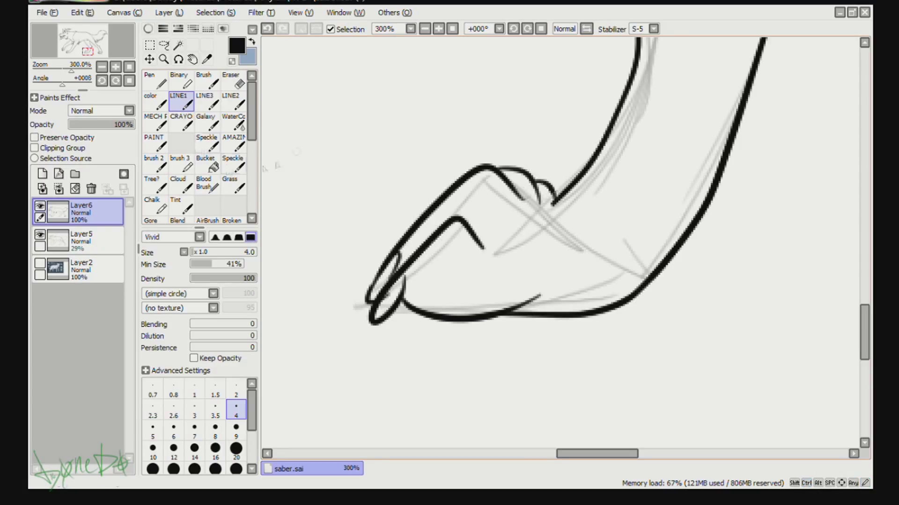
Hide and delete the Layer5 sketch layer, and add a new empty layer above the line art.
{"action": "left_click", "coordinate": [129, 68]}
{"action": "left_click", "coordinate": [40, 235]}
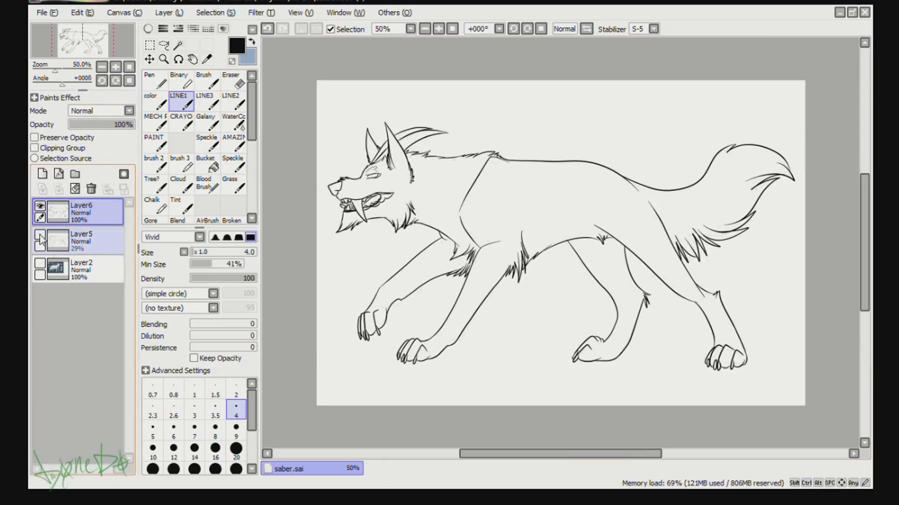
{"action": "left_click", "coordinate": [80, 239]}
{"action": "left_click", "coordinate": [91, 188]}
{"action": "left_click", "coordinate": [42, 173]}
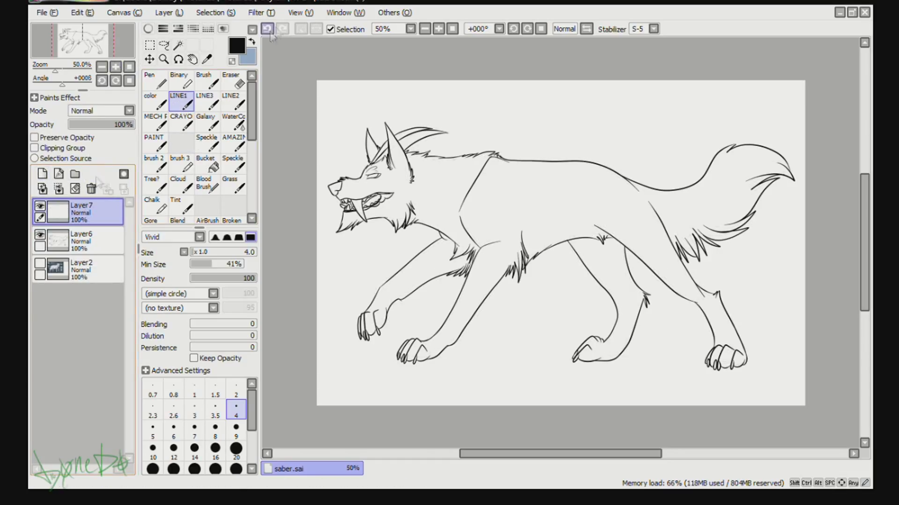
{"action": "key", "text": "x"}
{"action": "scroll", "coordinate": [415, 225], "scroll_direction": "up", "scroll_amount": 4}
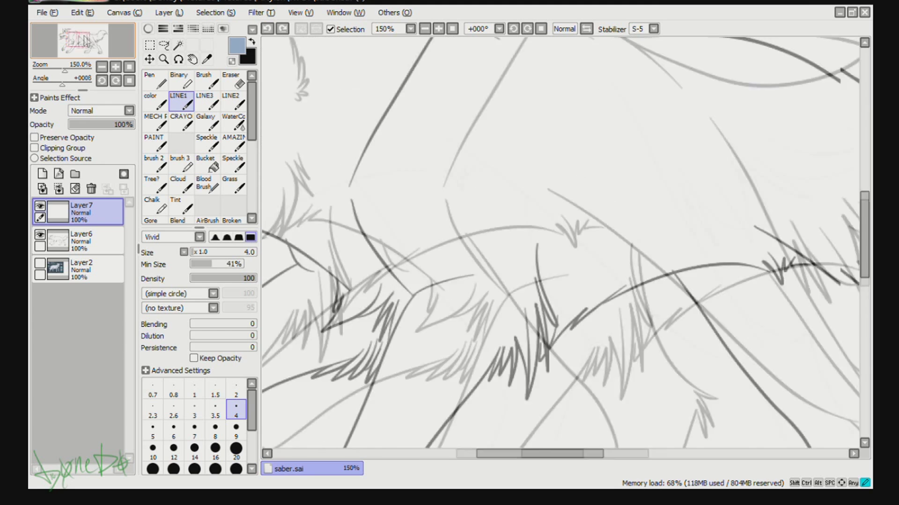
{"action": "key", "text": "x"}
{"action": "left_click_drag", "start_coordinate": [309, 54], "coordinate": [412, 230]}
{"action": "key", "text": "ctrl+z"}
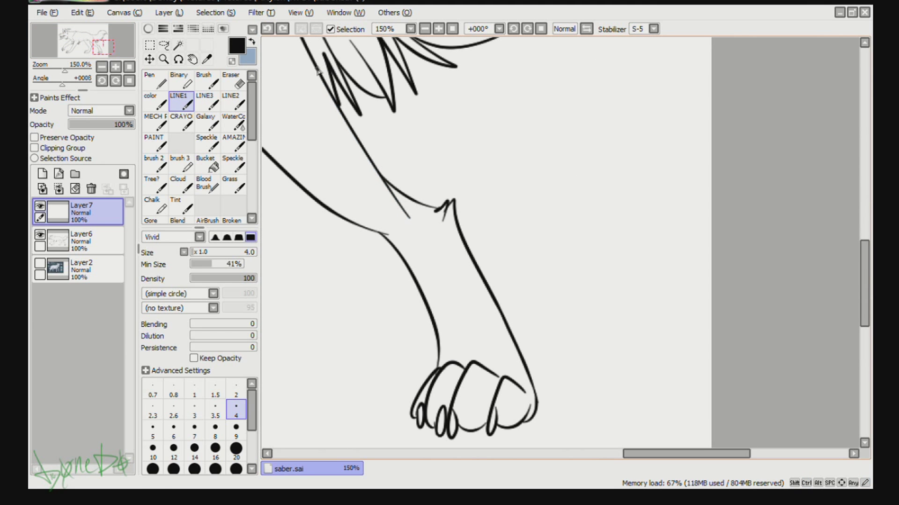
Select the near hind lower leg's rear edge on Layer6 and reshape it slightly with Free Deform.
{"action": "scroll", "coordinate": [309, 106], "scroll_direction": "down", "scroll_amount": 2}
{"action": "left_click", "coordinate": [164, 45]}
{"action": "left_click", "coordinate": [103, 237]}
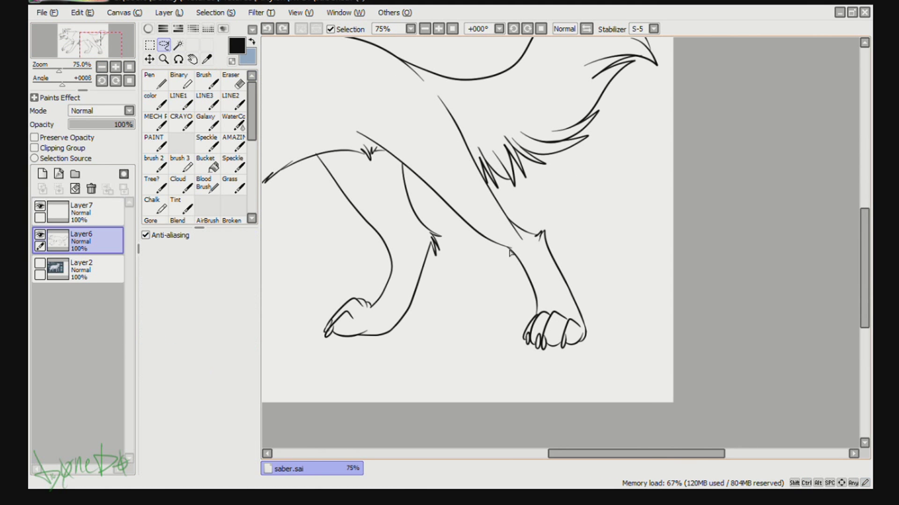
{"action": "left_click_drag", "start_coordinate": [562, 291], "coordinate": [588, 328]}
{"action": "key", "text": "ctrl+t"}
{"action": "left_click_drag", "start_coordinate": [507, 211], "coordinate": [505, 215]}
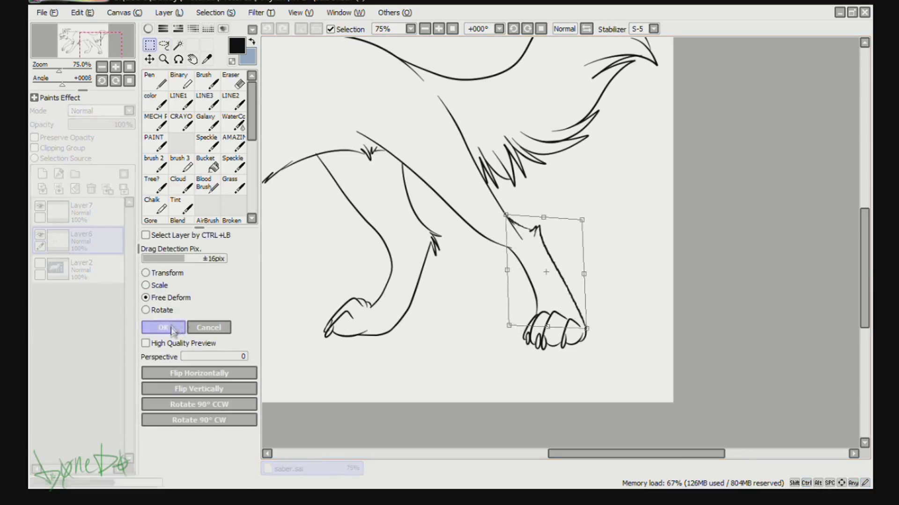
{"action": "left_click", "coordinate": [163, 327]}
Erase the overlapping line end at the near hind hock and re-ink it as a fine tapered line.
{"action": "scroll", "coordinate": [363, 159], "scroll_direction": "up", "scroll_amount": 3}
{"action": "key", "text": "e"}
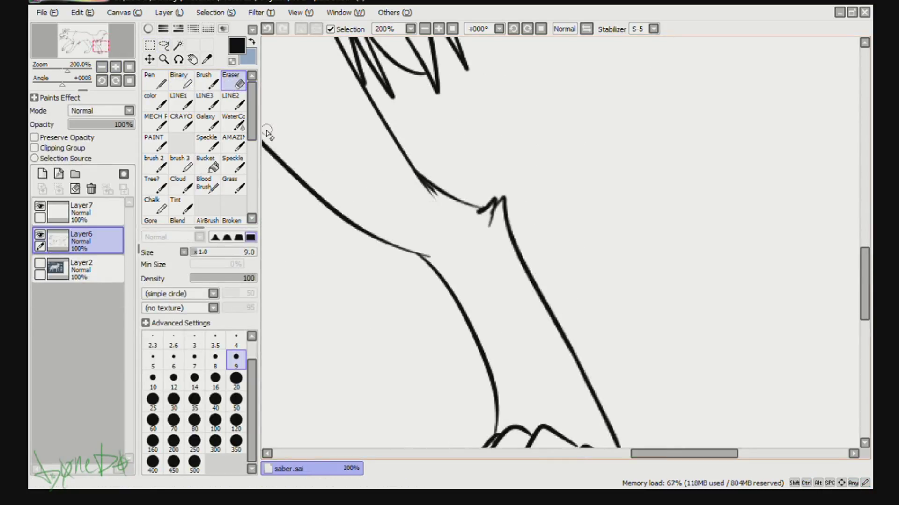
{"action": "key", "text": "n"}
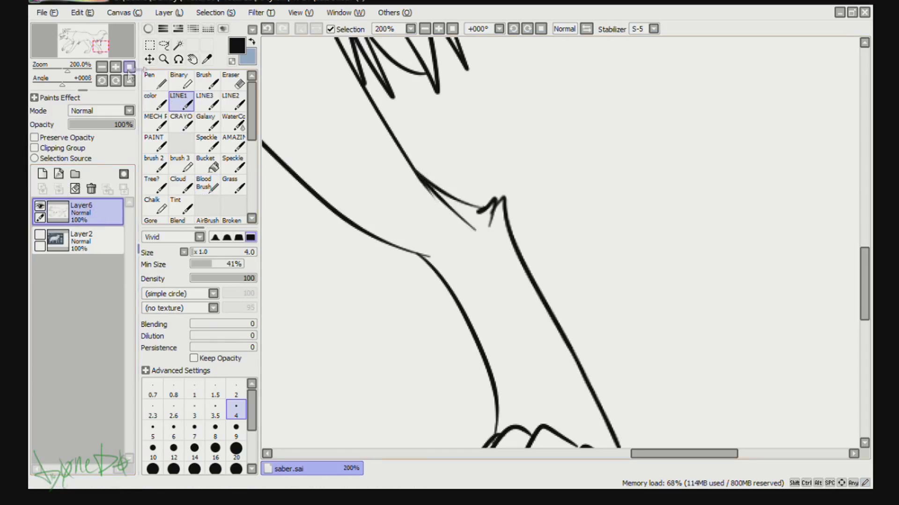
{"action": "left_click", "coordinate": [129, 67]}
On a new layer, sketch chest fur with the Pen at stabilizer 0 and fade that layer to 52% opacity.
{"action": "left_click", "coordinate": [154, 82]}
{"action": "key", "text": "ctrl+shift+n"}
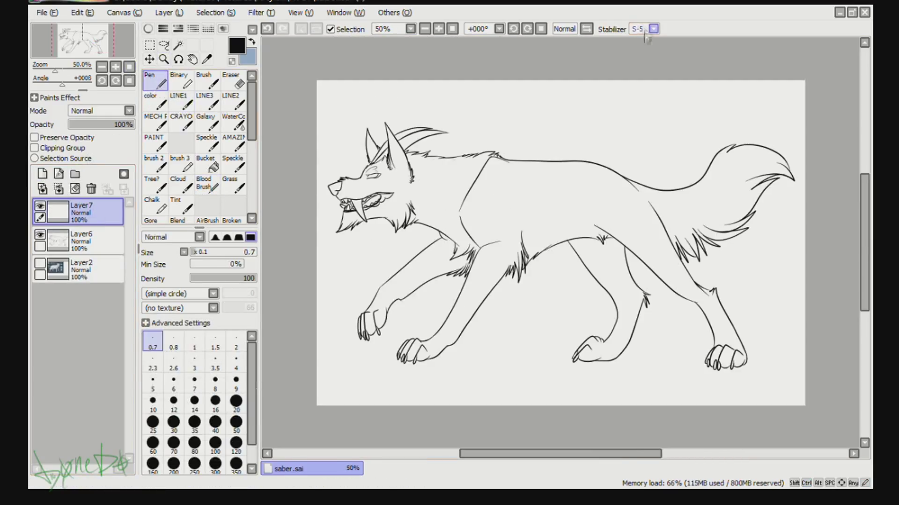
{"action": "scroll", "coordinate": [405, 238], "scroll_direction": "up", "scroll_amount": 2}
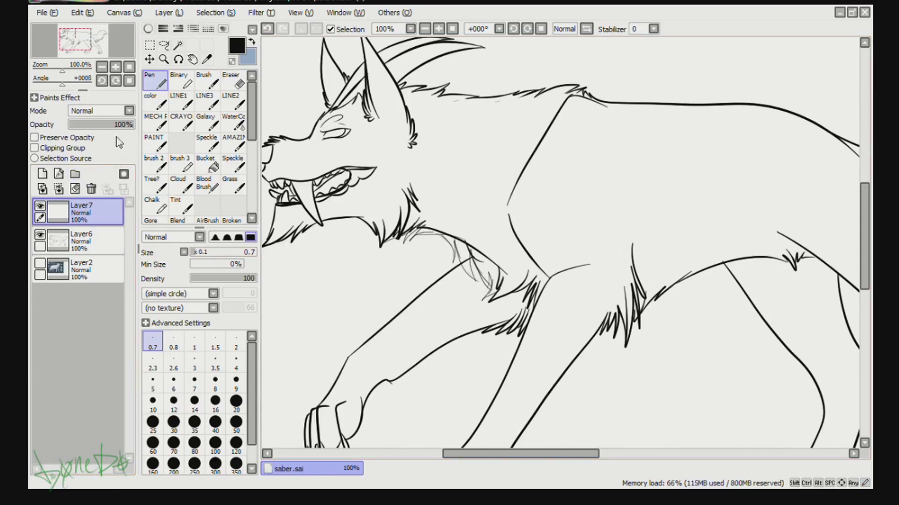
{"action": "left_click_drag", "start_coordinate": [116, 124], "coordinate": [103, 125]}
Ink the shaggy chest fur on a new layer with the LINE1 brush and delete the fur sketch layer.
{"action": "key", "text": "ctrl+shift+n"}
{"action": "key", "text": "n"}
{"action": "left_click", "coordinate": [115, 67]}
{"action": "left_click", "coordinate": [116, 67]}
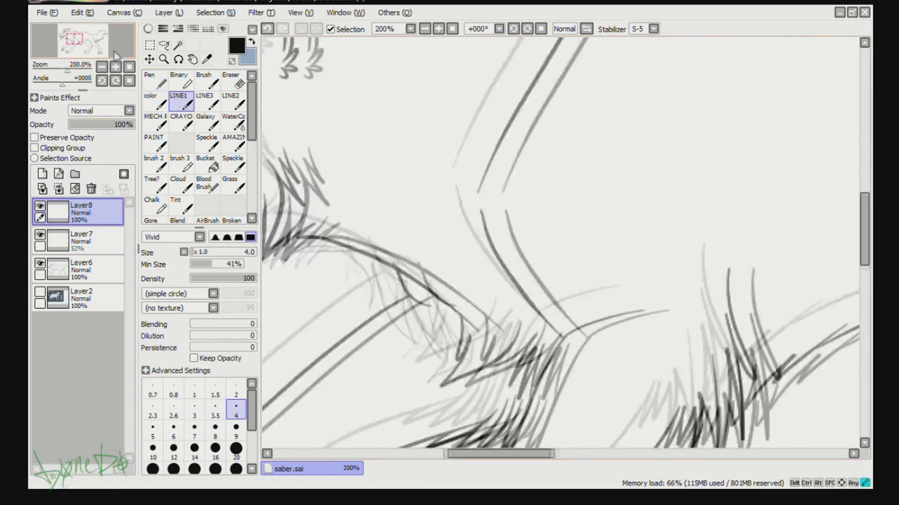
{"action": "mouse_move", "coordinate": [357, 219]}
{"action": "left_mouse_down"}
{"action": "mouse_move", "coordinate": [405, 199]}
{"action": "mouse_move", "coordinate": [521, 295]}
{"action": "mouse_move", "coordinate": [533, 323]}
{"action": "left_mouse_up"}
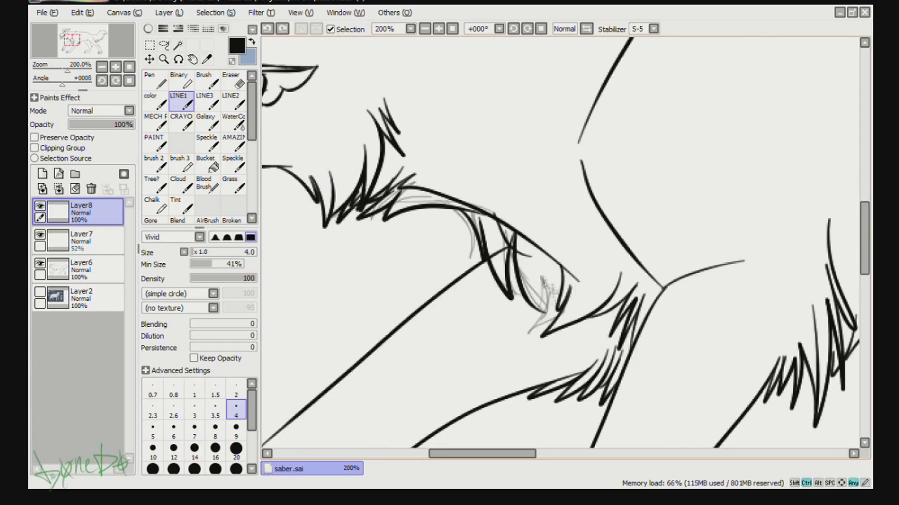
{"action": "key", "text": "Delete"}
Erase the old chest line on Layer6 with stabilizer 0 and merge the new chest fur into the line art.
{"action": "key", "text": "e"}
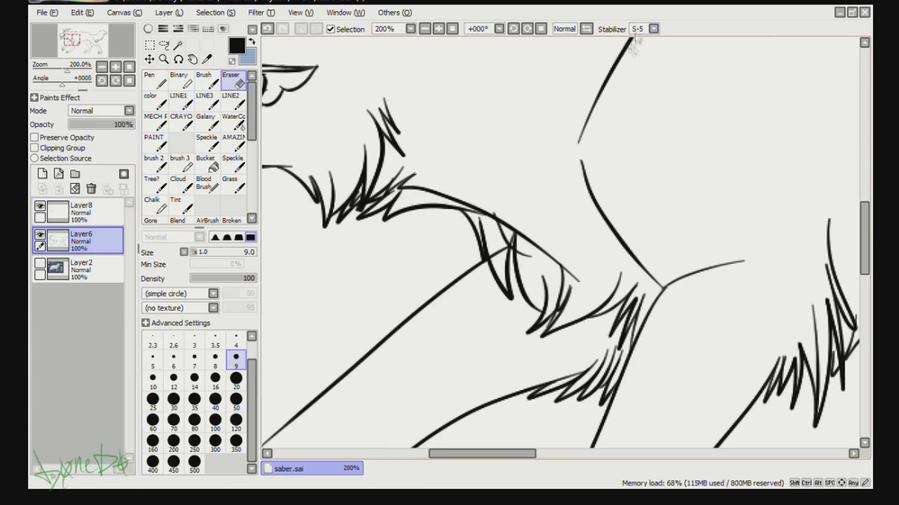
{"action": "left_click_drag", "start_coordinate": [517, 232], "coordinate": [579, 286]}
{"action": "left_click_drag", "start_coordinate": [497, 219], "coordinate": [492, 257]}
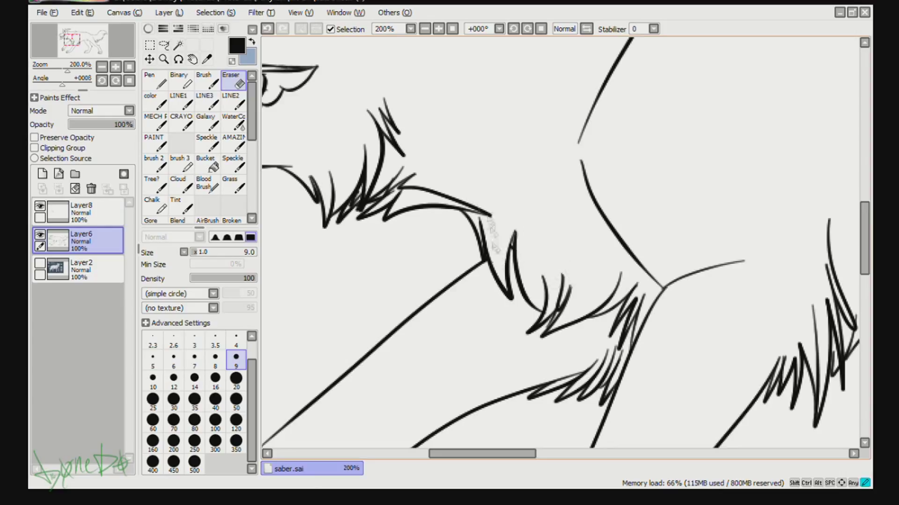
{"action": "left_click_drag", "start_coordinate": [442, 197], "coordinate": [390, 190]}
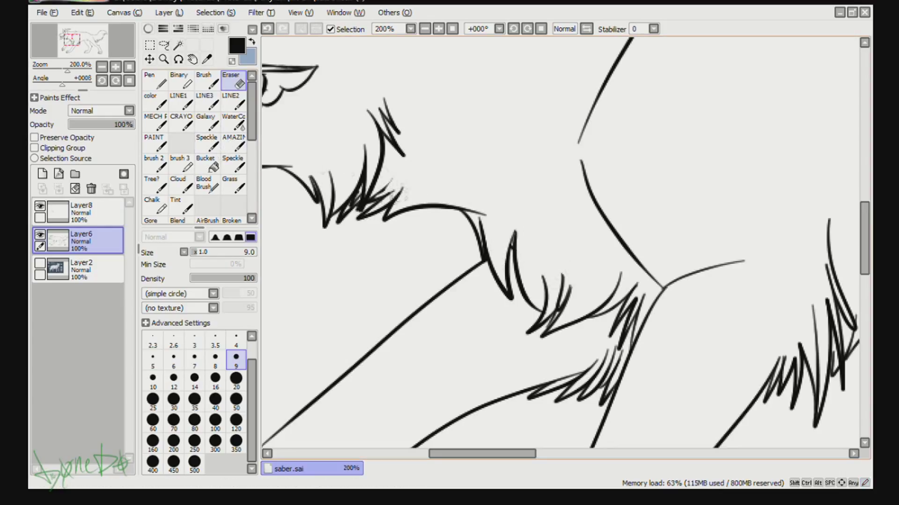
{"action": "left_click", "coordinate": [129, 67]}
{"action": "left_click", "coordinate": [71, 213]}
{"action": "left_click", "coordinate": [92, 189]}
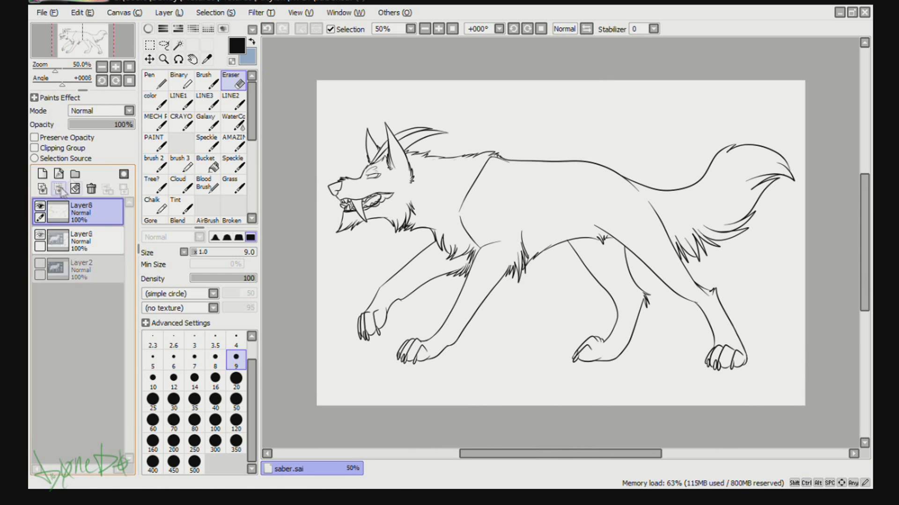
On a new layer, ink small fur tufts along the throat line in black with LINE1 at size 4.
{"action": "left_click", "coordinate": [181, 101]}
{"action": "left_click", "coordinate": [42, 174]}
{"action": "scroll", "coordinate": [520, 262], "scroll_direction": "up", "scroll_amount": 3}
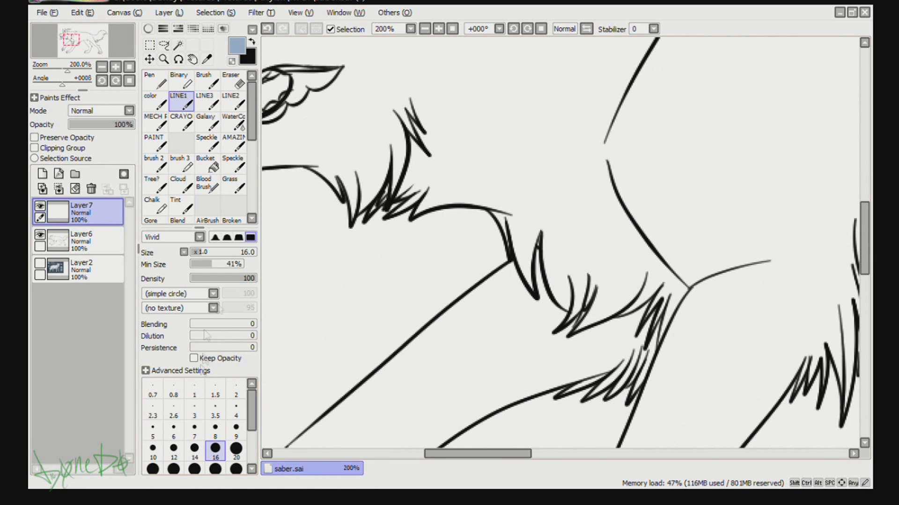
{"action": "left_click_drag", "start_coordinate": [499, 212], "coordinate": [505, 262]}
{"action": "key", "text": "ctrl+z"}
{"action": "key", "text": "x"}
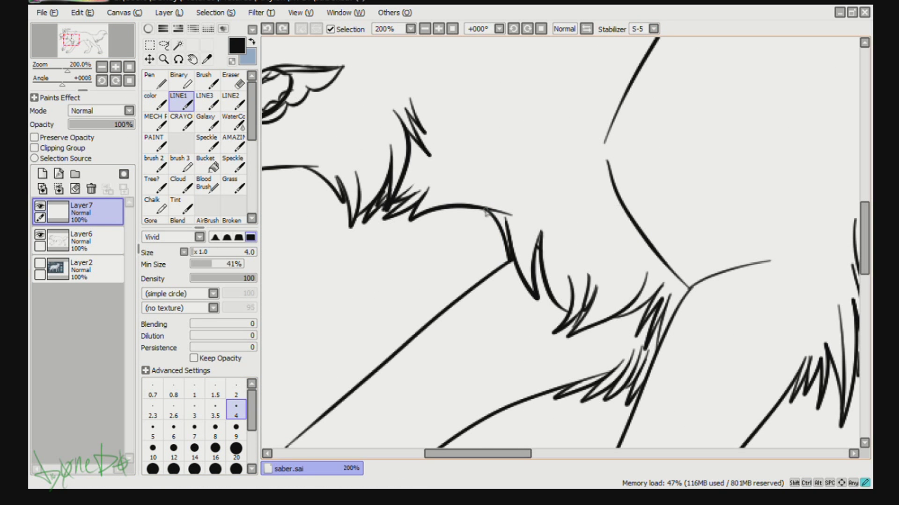
{"action": "left_click_drag", "start_coordinate": [486, 213], "coordinate": [491, 245]}
{"action": "left_click_drag", "start_coordinate": [470, 209], "coordinate": [469, 236]}
Erase the smooth throat line between the new fur tufts on Layer6.
{"action": "left_click", "coordinate": [82, 239]}
{"action": "key", "text": "e"}
{"action": "mouse_move", "coordinate": [468, 206]}
{"action": "left_mouse_down"}
{"action": "mouse_move", "coordinate": [507, 216]}
{"action": "mouse_move", "coordinate": [482, 204]}
{"action": "left_mouse_up"}
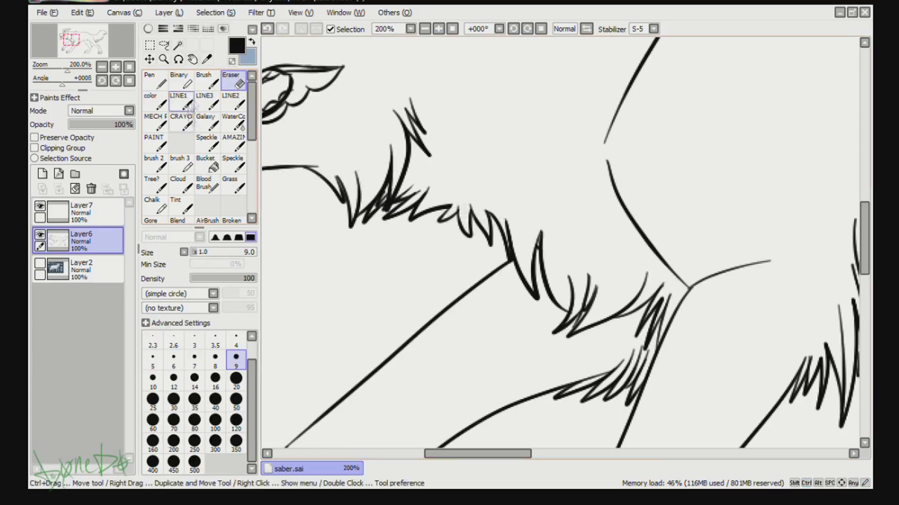
{"action": "left_click", "coordinate": [129, 82]}
{"action": "left_click", "coordinate": [91, 188]}
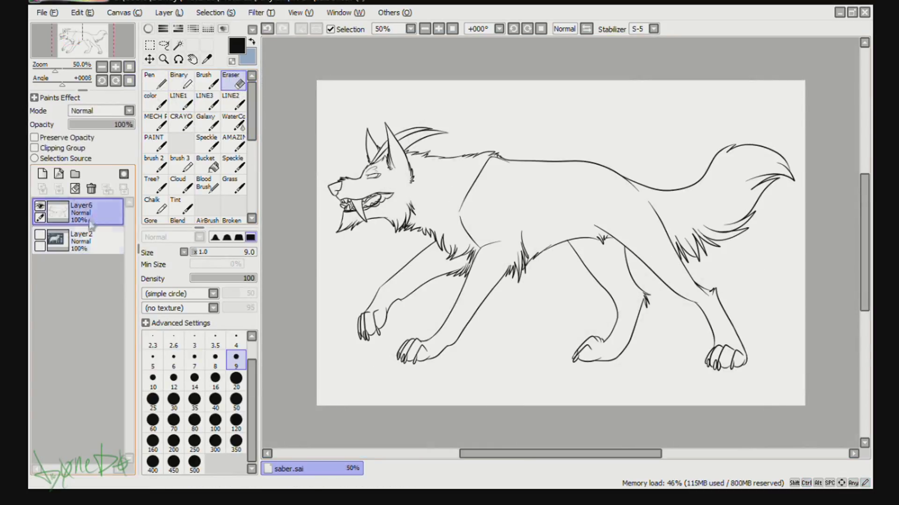
{"action": "key", "text": "ctrl+z"}
Set LINE1 to size 2 and density 100, and ink the far ear's inner contour lines.
{"action": "left_click", "coordinate": [181, 101]}
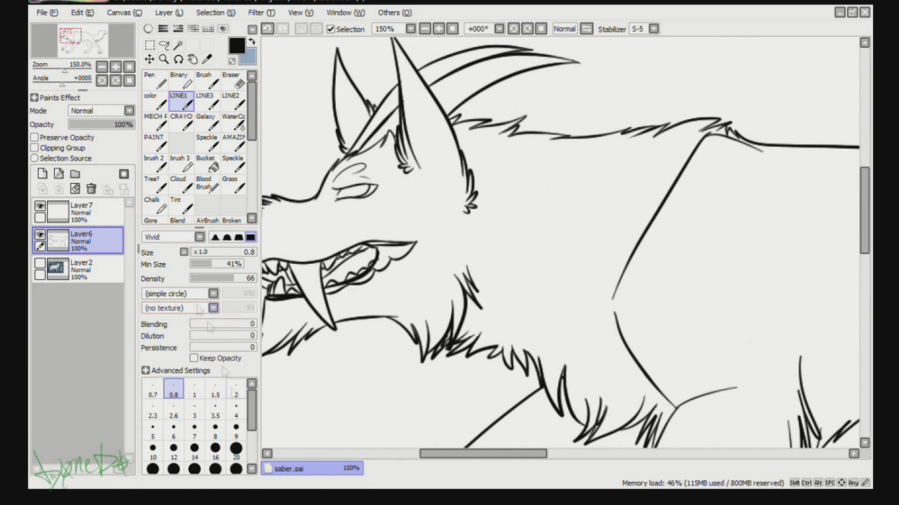
{"action": "left_click", "coordinate": [235, 391]}
{"action": "left_click", "coordinate": [253, 278]}
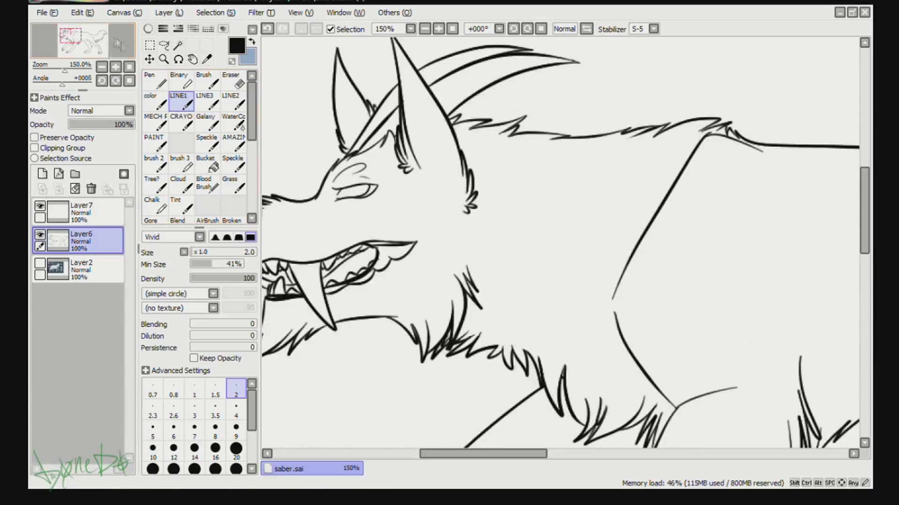
{"action": "scroll", "coordinate": [355, 211], "scroll_direction": "up", "scroll_amount": 1}
{"action": "left_click_drag", "start_coordinate": [339, 159], "coordinate": [358, 264]}
{"action": "mouse_move", "coordinate": [362, 174]}
{"action": "left_mouse_down"}
{"action": "mouse_move", "coordinate": [374, 245]}
{"action": "mouse_move", "coordinate": [343, 272]}
{"action": "left_mouse_up"}
{"action": "key", "text": "ctrl+z"}
{"action": "left_click_drag", "start_coordinate": [339, 164], "coordinate": [344, 273]}
{"action": "key", "text": "ctrl+z"}
Ink the near ear's inner contour line and the fur tufts along its base.
{"action": "left_click_drag", "start_coordinate": [427, 148], "coordinate": [431, 192]}
{"action": "left_click_drag", "start_coordinate": [426, 161], "coordinate": [475, 311]}
{"action": "left_click_drag", "start_coordinate": [464, 274], "coordinate": [495, 344]}
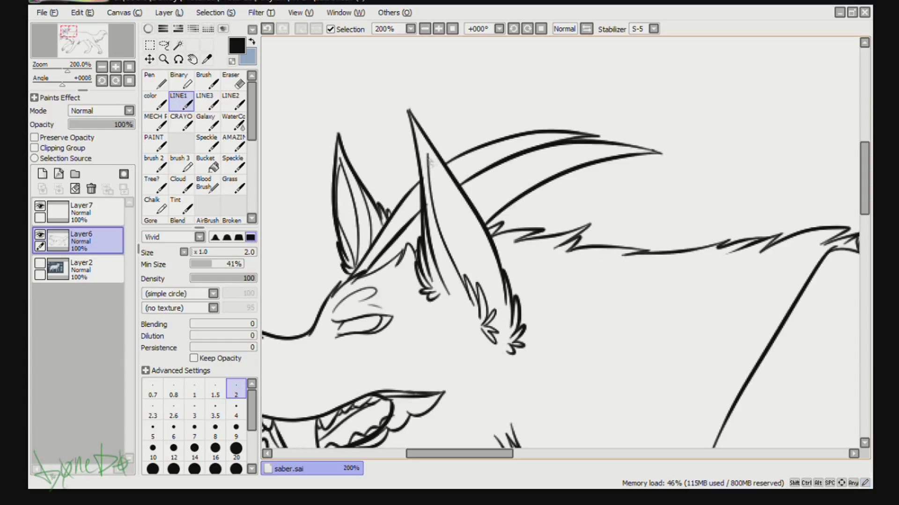
Redo the near ear's long inner contour line, running from the tip down to the tufts at its base.
{"action": "key", "text": "ctrl+z"}
{"action": "mouse_move", "coordinate": [425, 143]}
{"action": "left_mouse_down"}
{"action": "mouse_move", "coordinate": [477, 227]}
{"action": "mouse_move", "coordinate": [500, 322]}
{"action": "left_mouse_up"}
{"action": "key", "text": "ctrl+z"}
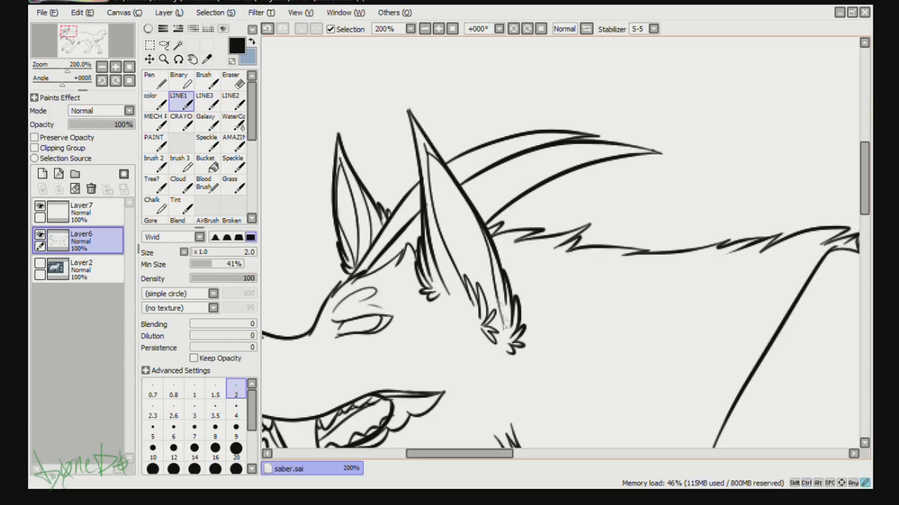
{"action": "key", "text": "ctrl+minus"}
{"action": "key", "text": "ctrl+minus"}
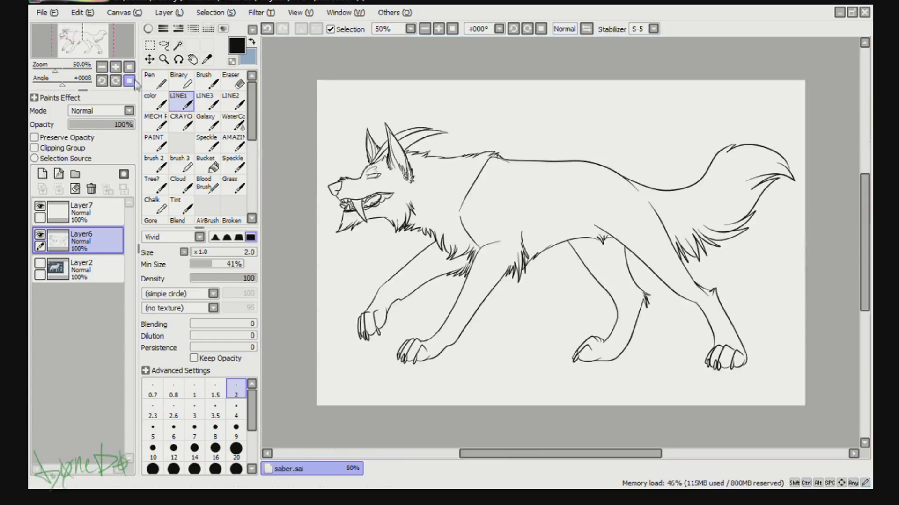
Set LINE1 to size 0.8 and density 67, and ink a thin muzzle contour and a crease at the mouth corner.
{"action": "key", "text": "ctrl+plus"}
{"action": "key", "text": "ctrl+plus"}
{"action": "left_click", "coordinate": [174, 390]}
{"action": "left_click_drag", "start_coordinate": [252, 278], "coordinate": [234, 278]}
{"action": "left_click_drag", "start_coordinate": [367, 194], "coordinate": [496, 188]}
{"action": "key", "text": "ctrl+z"}
{"action": "left_click_drag", "start_coordinate": [568, 216], "coordinate": [588, 227]}
{"action": "key", "text": "ctrl+z"}
Ink small whisker marks across the side of the muzzle.
{"action": "mouse_move", "coordinate": [369, 202]}
{"action": "left_mouse_down"}
{"action": "mouse_move", "coordinate": [390, 194]}
{"action": "mouse_move", "coordinate": [378, 199]}
{"action": "left_mouse_up"}
{"action": "mouse_move", "coordinate": [369, 220]}
{"action": "left_mouse_down"}
{"action": "mouse_move", "coordinate": [382, 231]}
{"action": "mouse_move", "coordinate": [370, 214]}
{"action": "left_mouse_up"}
{"action": "key", "text": "ctrl+z"}
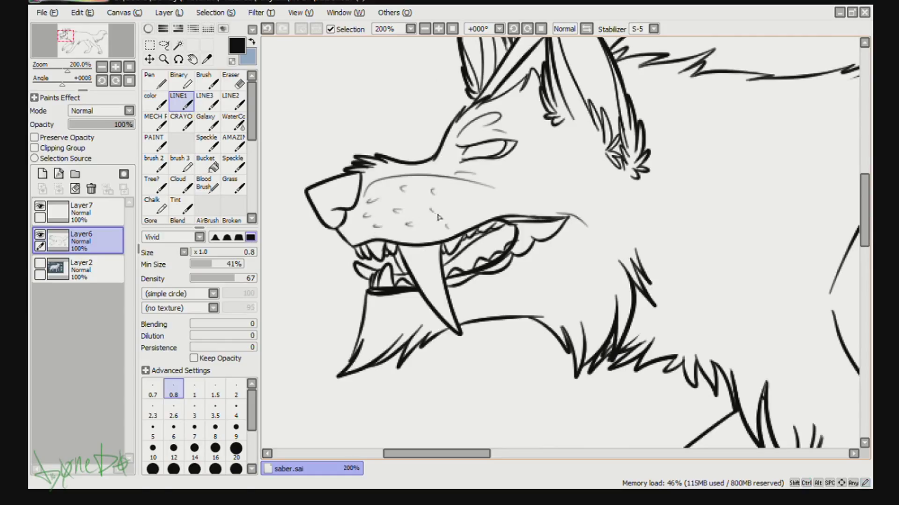
{"action": "key", "text": "minus"}
{"action": "key", "text": "minus"}
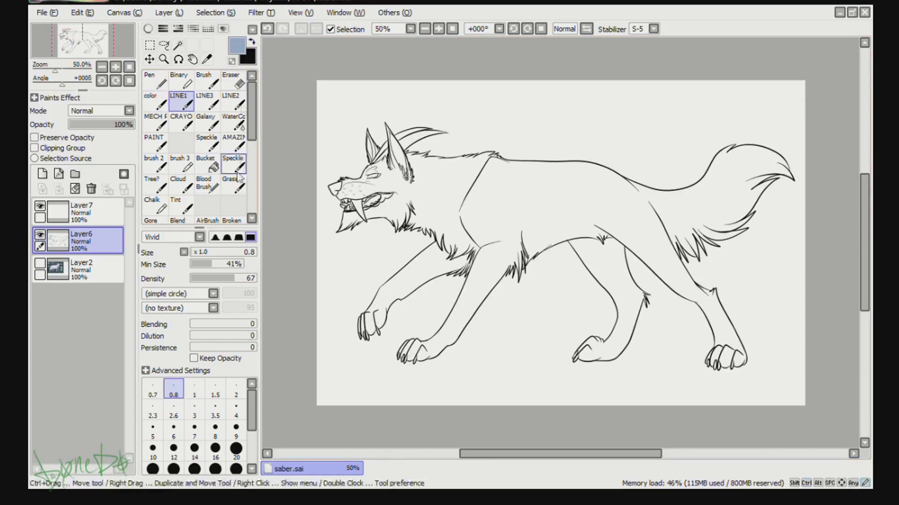
{"action": "left_click", "coordinate": [236, 448]}
{"action": "key", "text": "ctrl+z"}
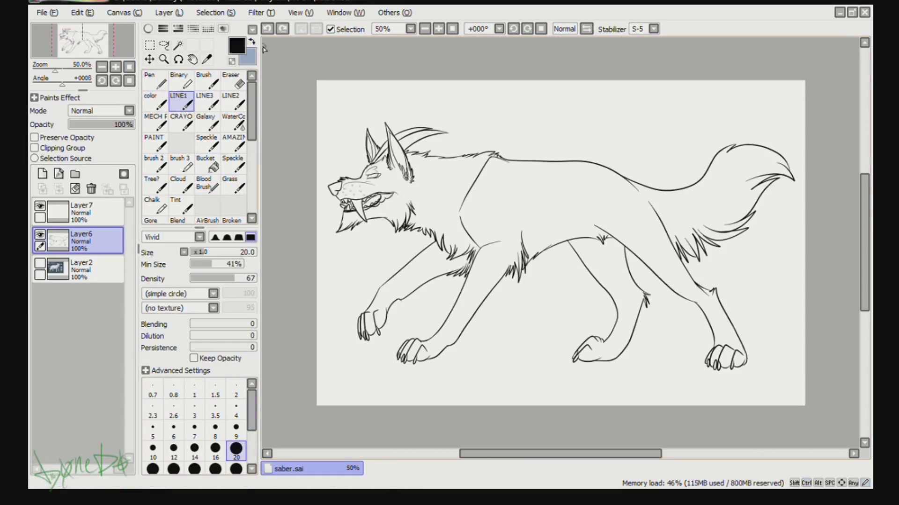
{"action": "left_click", "coordinate": [173, 390]}
On Layer7, set LINE1's density to 37 and ink thin fur strokes between the eye and the near ear.
{"action": "left_click", "coordinate": [94, 213]}
{"action": "left_click", "coordinate": [115, 68]}
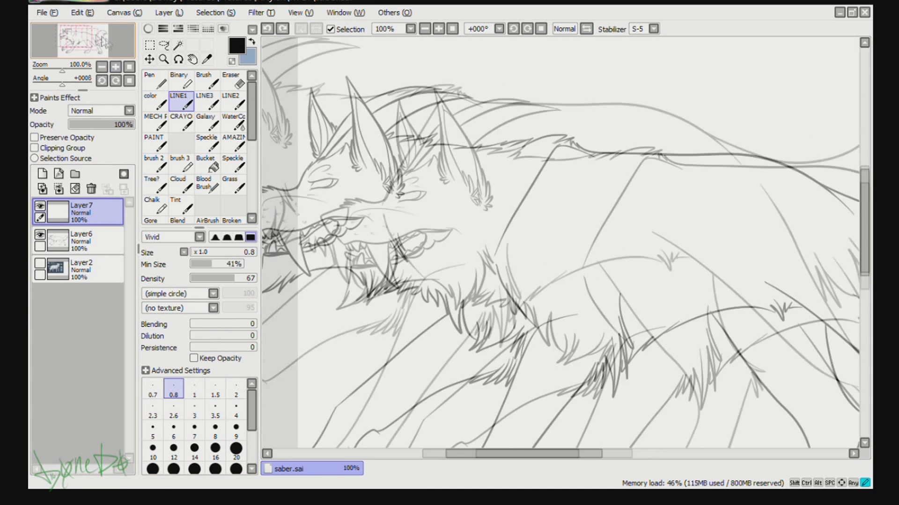
{"action": "left_click", "coordinate": [114, 68]}
{"action": "mouse_move", "coordinate": [491, 187]}
{"action": "left_mouse_down"}
{"action": "mouse_move", "coordinate": [509, 166]}
{"action": "mouse_move", "coordinate": [488, 173]}
{"action": "mouse_move", "coordinate": [517, 168]}
{"action": "mouse_move", "coordinate": [536, 216]}
{"action": "left_mouse_up"}
{"action": "key", "text": "ctrl+z"}
{"action": "key", "text": "ctrl+z"}
{"action": "key", "text": "ctrl+z"}
{"action": "left_click", "coordinate": [214, 279]}
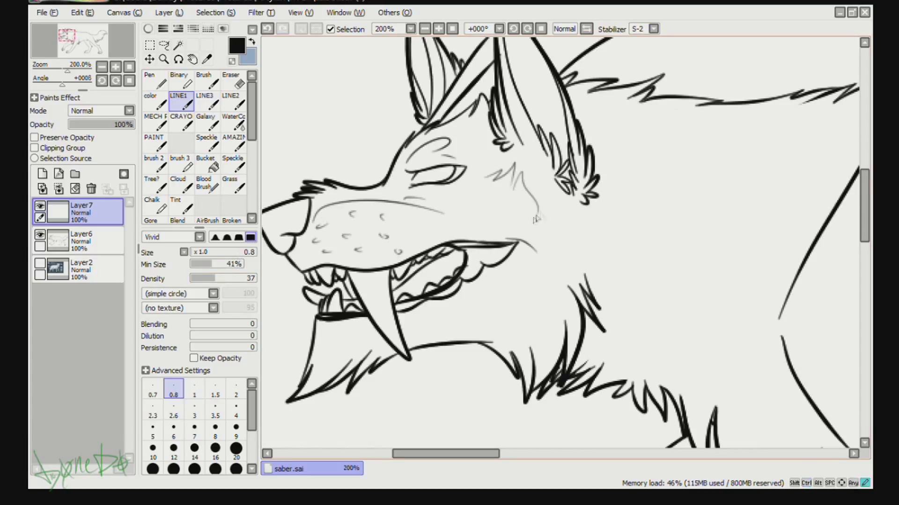
{"action": "key", "text": "ctrl+z"}
{"action": "left_click_drag", "start_coordinate": [517, 186], "coordinate": [530, 167]}
Ink thin fur strokes over the cheek, along the lower jaw and inside the chin beard.
{"action": "mouse_move", "coordinate": [559, 235]}
{"action": "left_mouse_down"}
{"action": "mouse_move", "coordinate": [590, 248]}
{"action": "mouse_move", "coordinate": [596, 274]}
{"action": "mouse_move", "coordinate": [548, 286]}
{"action": "mouse_move", "coordinate": [535, 344]}
{"action": "left_mouse_up"}
{"action": "mouse_move", "coordinate": [530, 330]}
{"action": "left_mouse_down"}
{"action": "mouse_move", "coordinate": [497, 324]}
{"action": "mouse_move", "coordinate": [471, 333]}
{"action": "left_mouse_up"}
{"action": "left_click_drag", "start_coordinate": [327, 336], "coordinate": [322, 366]}
{"action": "left_click_drag", "start_coordinate": [333, 338], "coordinate": [315, 378]}
{"action": "left_click_drag", "start_coordinate": [370, 340], "coordinate": [363, 353]}
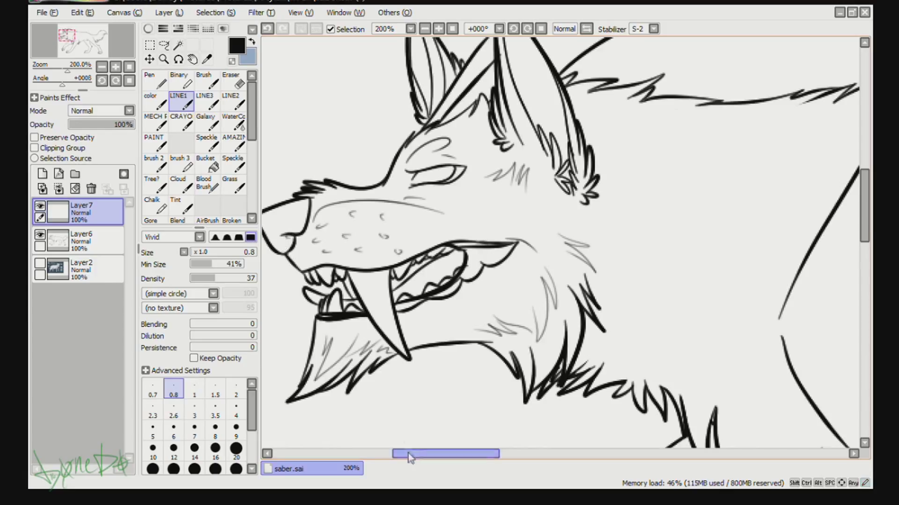
Try a thin stroke on the nose, and ink a short thin line inside the open mouth.
{"action": "scroll", "coordinate": [287, 238], "scroll_direction": "left", "scroll_amount": 2}
{"action": "mouse_move", "coordinate": [307, 224]}
{"action": "left_mouse_down"}
{"action": "mouse_move", "coordinate": [300, 234]}
{"action": "mouse_move", "coordinate": [334, 261]}
{"action": "left_mouse_up"}
{"action": "key", "text": "ctrl+z"}
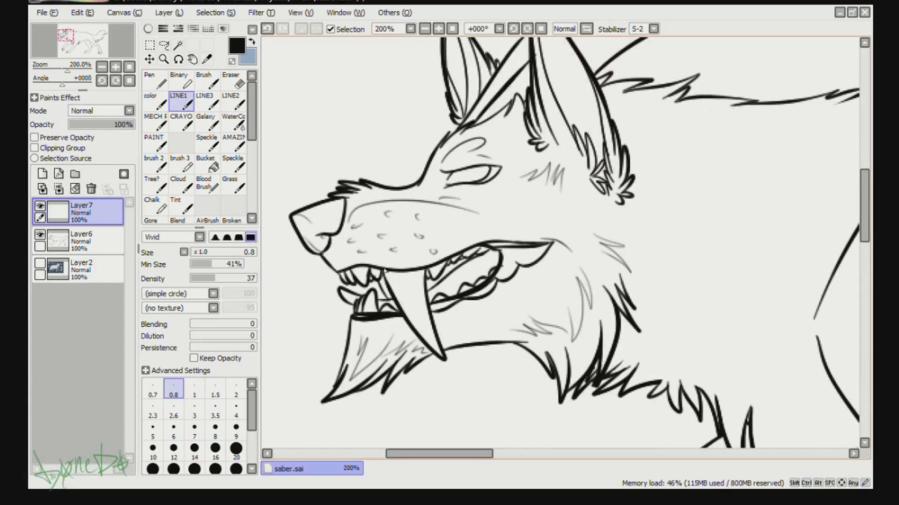
{"action": "key", "text": "ctrl+z"}
{"action": "left_click_drag", "start_coordinate": [466, 283], "coordinate": [492, 276]}
Ink thin fur strokes on the upper neck and along the throat and chest above the outer tufts.
{"action": "scroll", "coordinate": [447, 227], "scroll_direction": "down", "scroll_amount": 1}
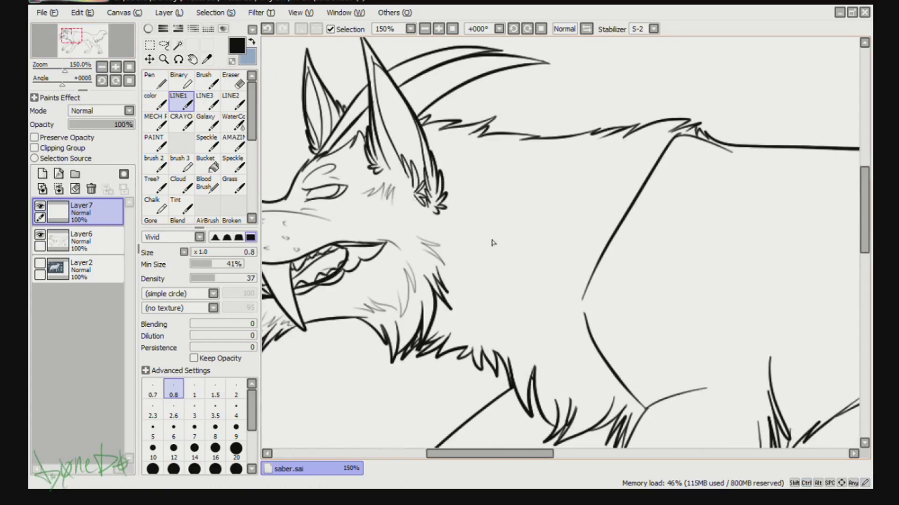
{"action": "left_click_drag", "start_coordinate": [486, 167], "coordinate": [515, 177]}
{"action": "left_click_drag", "start_coordinate": [468, 305], "coordinate": [457, 335]}
{"action": "left_click_drag", "start_coordinate": [482, 289], "coordinate": [455, 337]}
{"action": "left_click_drag", "start_coordinate": [499, 310], "coordinate": [515, 342]}
{"action": "left_click_drag", "start_coordinate": [506, 312], "coordinate": [537, 361]}
{"action": "key", "text": "ctrl+z"}
{"action": "key", "text": "ctrl+z"}
{"action": "left_click_drag", "start_coordinate": [488, 301], "coordinate": [496, 337]}
{"action": "left_click_drag", "start_coordinate": [492, 296], "coordinate": [524, 360]}
{"action": "left_click_drag", "start_coordinate": [539, 322], "coordinate": [521, 371]}
{"action": "mouse_move", "coordinate": [546, 315]}
{"action": "left_mouse_down"}
{"action": "mouse_move", "coordinate": [537, 347]}
{"action": "mouse_move", "coordinate": [576, 390]}
{"action": "left_mouse_up"}
{"action": "left_click_drag", "start_coordinate": [563, 360], "coordinate": [595, 403]}
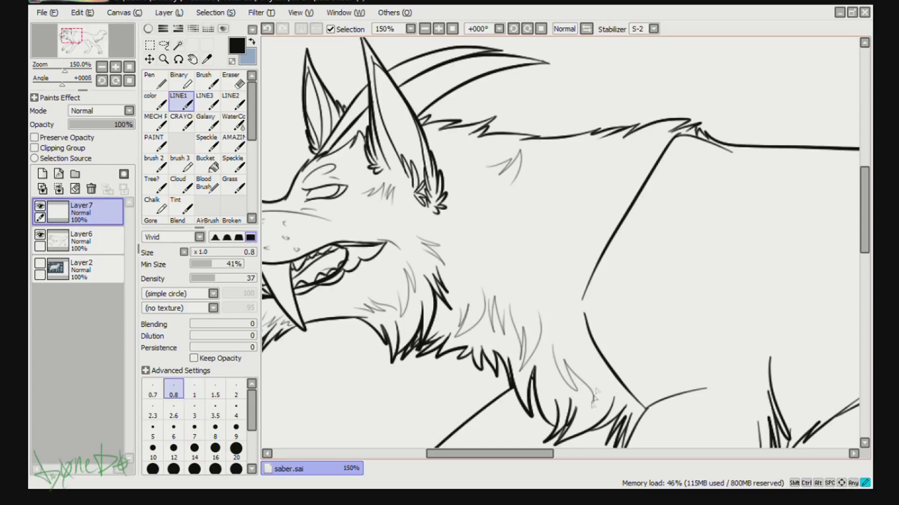
Ink thin fur strokes down the middle of the neck and behind the near ear.
{"action": "left_click_drag", "start_coordinate": [525, 219], "coordinate": [554, 181]}
{"action": "left_click_drag", "start_coordinate": [531, 241], "coordinate": [558, 216]}
{"action": "mouse_move", "coordinate": [539, 260]}
{"action": "left_mouse_down"}
{"action": "mouse_move", "coordinate": [571, 250]}
{"action": "mouse_move", "coordinate": [564, 299]}
{"action": "left_mouse_up"}
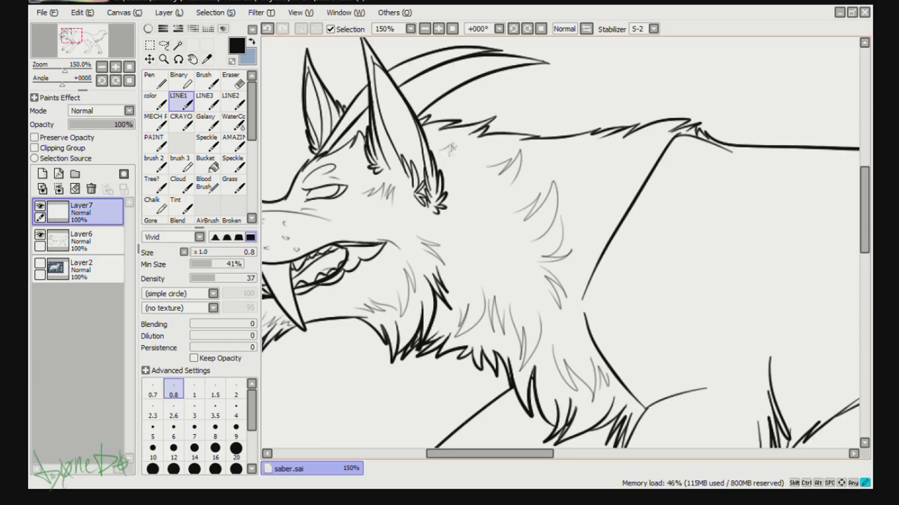
{"action": "left_click_drag", "start_coordinate": [480, 206], "coordinate": [461, 227]}
{"action": "key", "text": "ctrl+z"}
{"action": "mouse_move", "coordinate": [484, 184]}
{"action": "left_mouse_down"}
{"action": "mouse_move", "coordinate": [458, 213]}
{"action": "mouse_move", "coordinate": [463, 231]}
{"action": "left_mouse_up"}
{"action": "mouse_move", "coordinate": [465, 236]}
{"action": "left_mouse_down"}
{"action": "mouse_move", "coordinate": [483, 246]}
{"action": "mouse_move", "coordinate": [449, 244]}
{"action": "mouse_move", "coordinate": [459, 246]}
{"action": "mouse_move", "coordinate": [456, 277]}
{"action": "left_mouse_up"}
{"action": "left_click_drag", "start_coordinate": [460, 247], "coordinate": [466, 279]}
Ink thin fur strokes under the mane ahead of the shoulder line, and a thin curve for the shoulder muscle.
{"action": "left_click_drag", "start_coordinate": [568, 164], "coordinate": [607, 142]}
{"action": "left_click_drag", "start_coordinate": [600, 184], "coordinate": [629, 150]}
{"action": "left_click_drag", "start_coordinate": [630, 174], "coordinate": [656, 136]}
{"action": "left_click_drag", "start_coordinate": [604, 290], "coordinate": [691, 337]}
{"action": "left_click", "coordinate": [101, 67]}
{"action": "left_click", "coordinate": [101, 67]}
{"action": "left_click", "coordinate": [116, 67]}
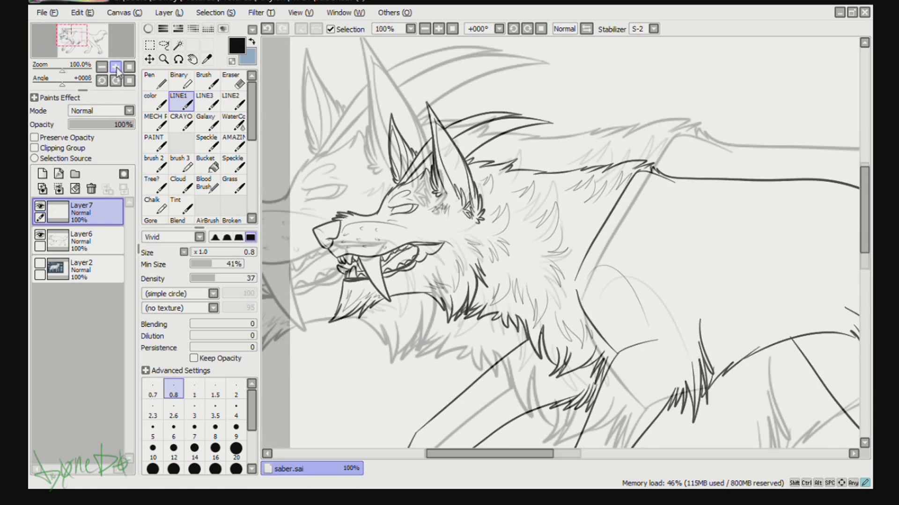
{"action": "left_click", "coordinate": [116, 67]}
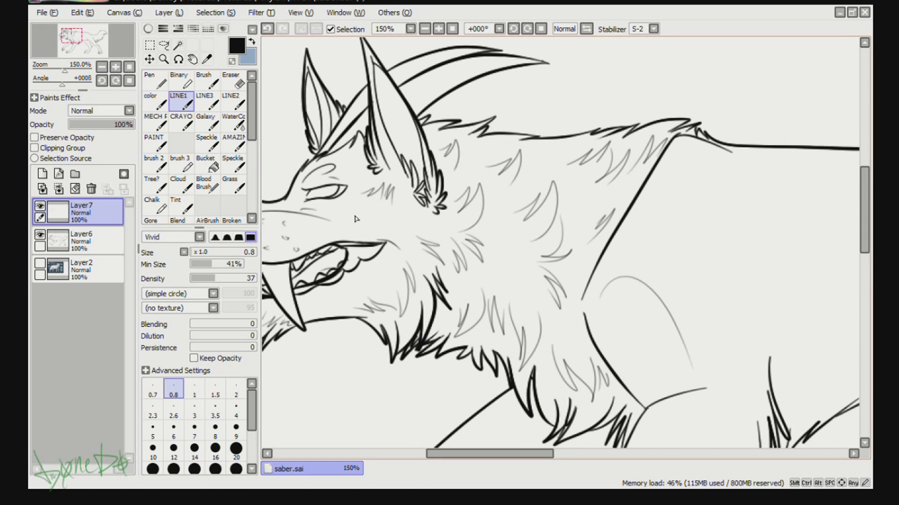
Ink a thin contour from the elbow fur along the flank above the belly line with LINE1.
{"action": "scroll", "coordinate": [356, 218], "scroll_direction": "down", "scroll_amount": 5}
{"action": "key", "text": "e"}
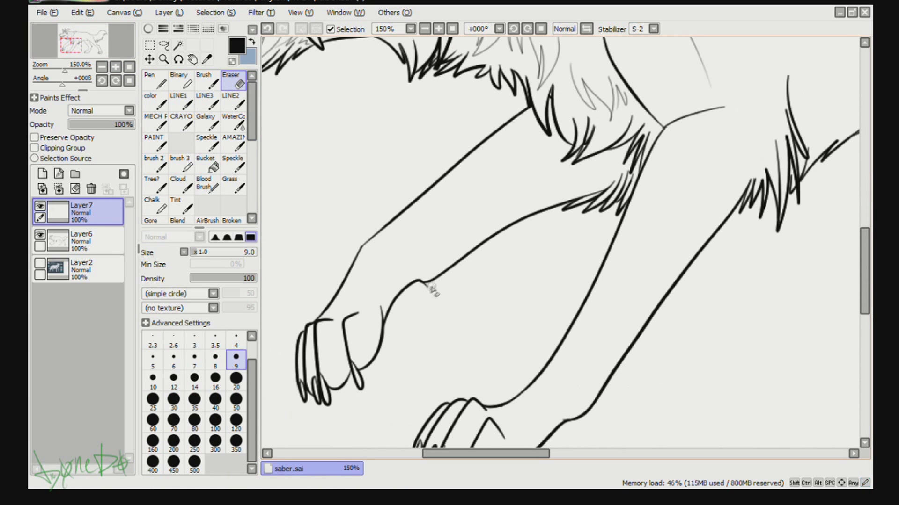
{"action": "left_click", "coordinate": [175, 111]}
{"action": "left_click", "coordinate": [129, 67]}
{"action": "left_click_drag", "start_coordinate": [483, 201], "coordinate": [608, 155]}
{"action": "key", "text": "ctrl+z"}
{"action": "key", "text": "ctrl+z"}
{"action": "key", "text": "ctrl+z"}
{"action": "mouse_move", "coordinate": [483, 176]}
{"action": "left_mouse_down"}
{"action": "mouse_move", "coordinate": [542, 136]}
{"action": "mouse_move", "coordinate": [545, 153]}
{"action": "left_mouse_up"}
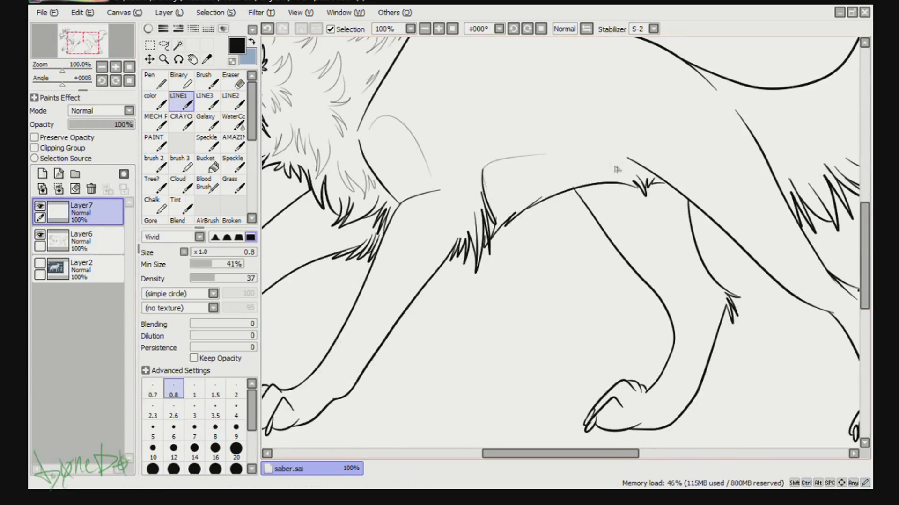
{"action": "key", "text": "ctrl+z"}
{"action": "left_click_drag", "start_coordinate": [483, 191], "coordinate": [575, 152]}
{"action": "key", "text": "ctrl+z"}
Ink thin inner contour lines along the lower sections of both hind legs.
{"action": "mouse_move", "coordinate": [673, 409]}
{"action": "left_mouse_down"}
{"action": "mouse_move", "coordinate": [712, 342]}
{"action": "mouse_move", "coordinate": [700, 334]}
{"action": "mouse_move", "coordinate": [707, 345]}
{"action": "left_mouse_up"}
{"action": "key", "text": "ctrl+z"}
{"action": "left_click_drag", "start_coordinate": [602, 452], "coordinate": [648, 452]}
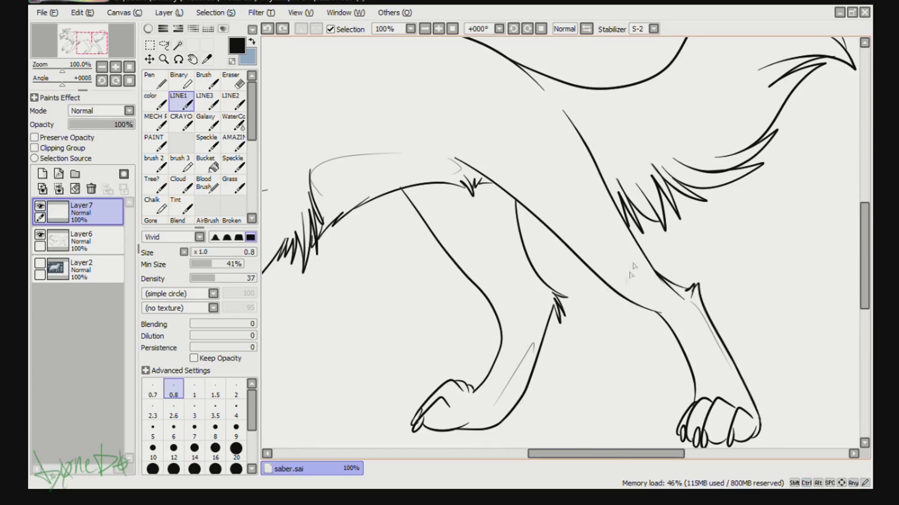
{"action": "left_click_drag", "start_coordinate": [615, 452], "coordinate": [544, 453]}
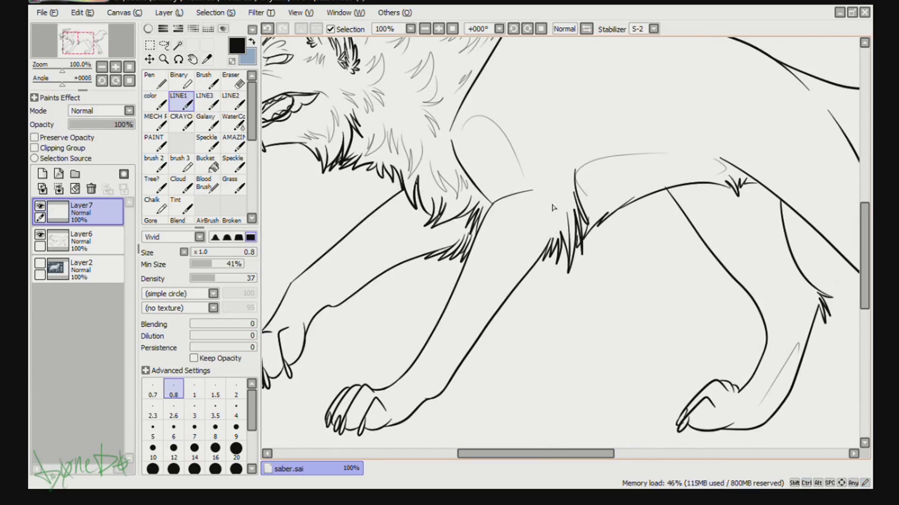
Ink thin fur strokes around the elbow and chest tufts, and thin inner contour lines along the forelegs.
{"action": "left_click_drag", "start_coordinate": [566, 214], "coordinate": [559, 227]}
{"action": "key", "text": "ctrl+z"}
{"action": "left_click_drag", "start_coordinate": [566, 196], "coordinate": [554, 229]}
{"action": "key", "text": "ctrl+z"}
{"action": "left_click_drag", "start_coordinate": [566, 175], "coordinate": [569, 208]}
{"action": "left_click_drag", "start_coordinate": [497, 293], "coordinate": [456, 352]}
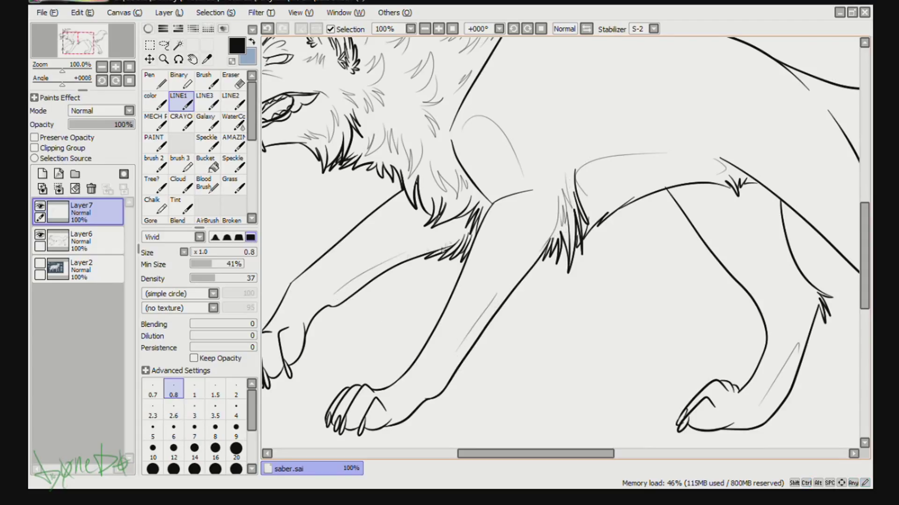
{"action": "key", "text": "ctrl+z"}
{"action": "left_click_drag", "start_coordinate": [471, 224], "coordinate": [453, 245]}
Set LINE1 to size 2 and density 78, and ink crease lines at the wrists of the forelegs.
{"action": "left_click", "coordinate": [236, 388]}
{"action": "left_click", "coordinate": [241, 278]}
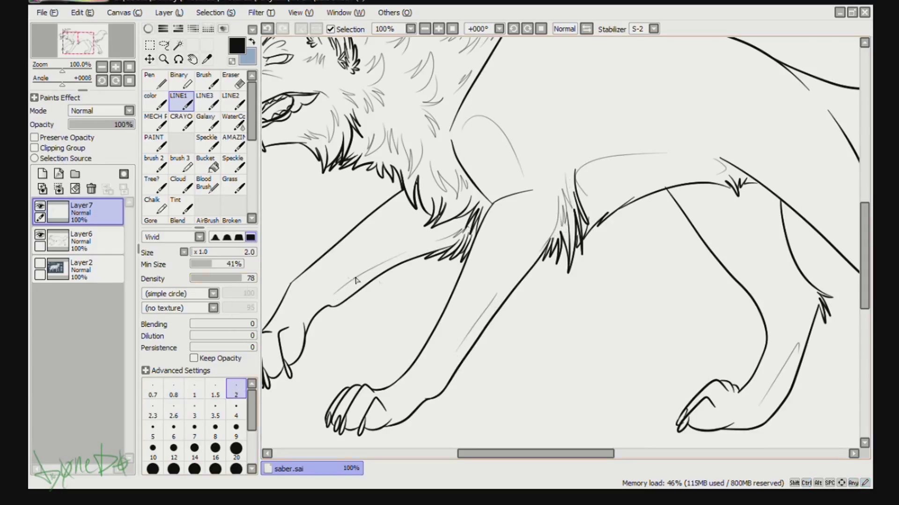
{"action": "key", "text": "ctrl+z"}
{"action": "mouse_move", "coordinate": [329, 307]}
{"action": "left_mouse_down"}
{"action": "mouse_move", "coordinate": [369, 287]}
{"action": "mouse_move", "coordinate": [344, 296]}
{"action": "left_mouse_up"}
Set LINE1 to size 1 and ink knuckle and toe pad detail lines on both front paws.
{"action": "scroll", "coordinate": [340, 340], "scroll_direction": "up", "scroll_amount": 1}
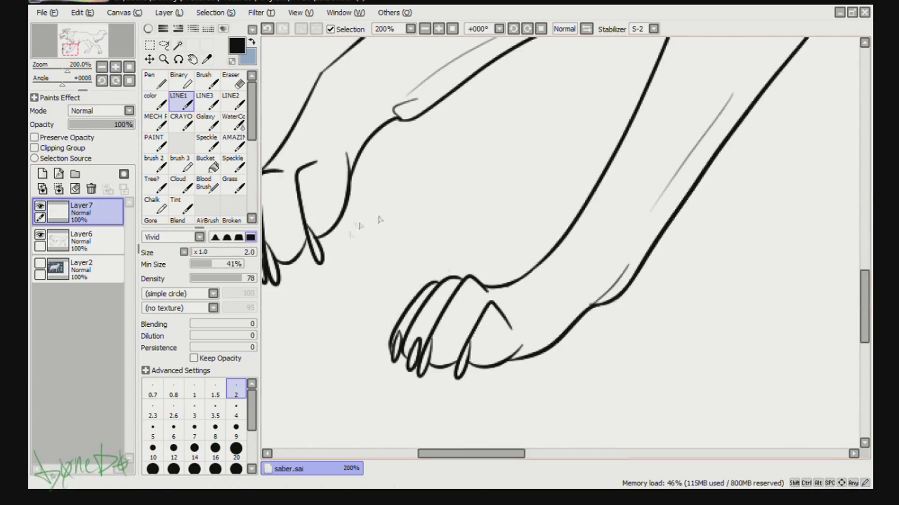
{"action": "key", "text": "bracketleft"}
{"action": "key", "text": "ctrl+z"}
{"action": "left_click_drag", "start_coordinate": [494, 317], "coordinate": [493, 365]}
{"action": "key", "text": "ctrl+z"}
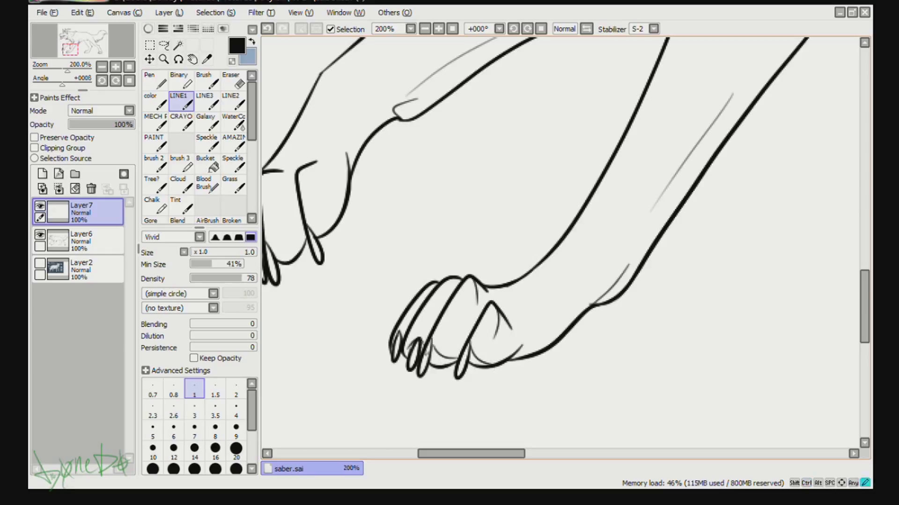
{"action": "left_click_drag", "start_coordinate": [303, 170], "coordinate": [329, 179]}
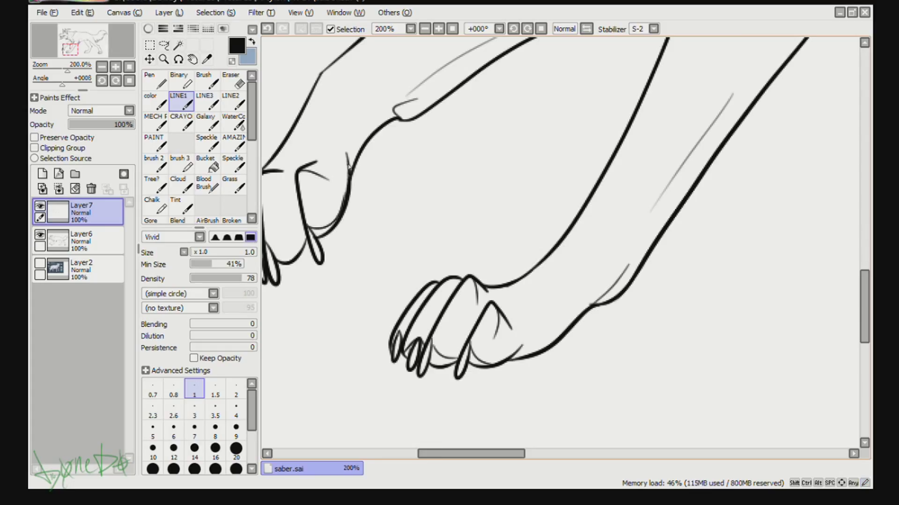
{"action": "scroll", "coordinate": [391, 350], "scroll_direction": "left", "scroll_amount": 3}
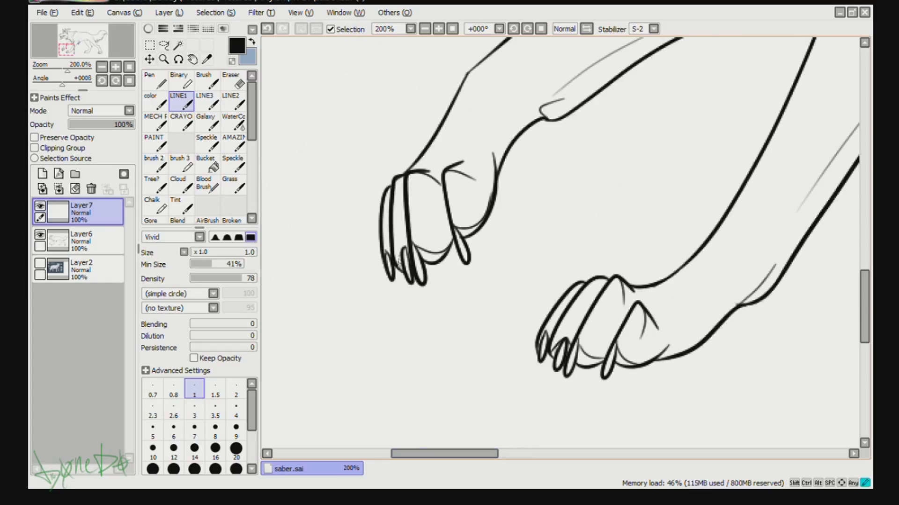
Ink knuckle and toe pad detail lines on the hind paws.
{"action": "scroll", "coordinate": [313, 174], "scroll_direction": "right", "scroll_amount": 3}
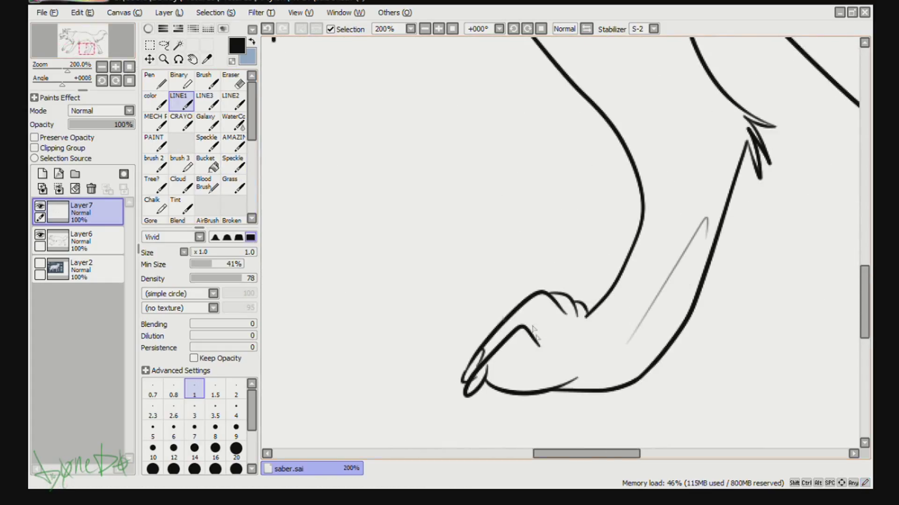
{"action": "scroll", "coordinate": [508, 378], "scroll_direction": "right", "scroll_amount": 3}
{"action": "left_click_drag", "start_coordinate": [605, 393], "coordinate": [649, 405]}
{"action": "left_click_drag", "start_coordinate": [661, 398], "coordinate": [693, 407]}
{"action": "mouse_move", "coordinate": [669, 350]}
{"action": "left_mouse_down"}
{"action": "mouse_move", "coordinate": [697, 370]}
{"action": "mouse_move", "coordinate": [694, 381]}
{"action": "left_mouse_up"}
{"action": "key", "text": "ctrl+z"}
{"action": "left_click_drag", "start_coordinate": [645, 338], "coordinate": [666, 359]}
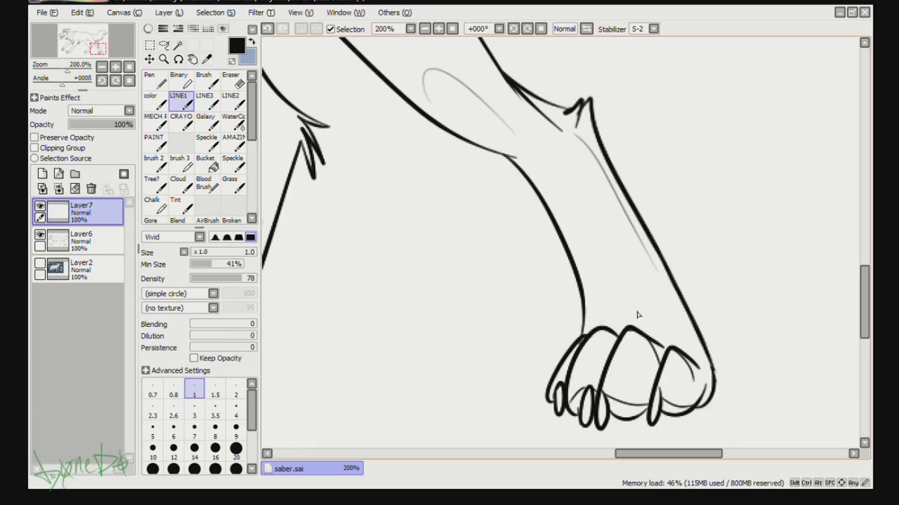
Set LINE1 to size 0.8 and density 34, and ink faint lines on the near hind leg just above the paw.
{"action": "left_click", "coordinate": [174, 389]}
{"action": "left_click", "coordinate": [230, 278]}
{"action": "left_click_drag", "start_coordinate": [612, 322], "coordinate": [608, 265]}
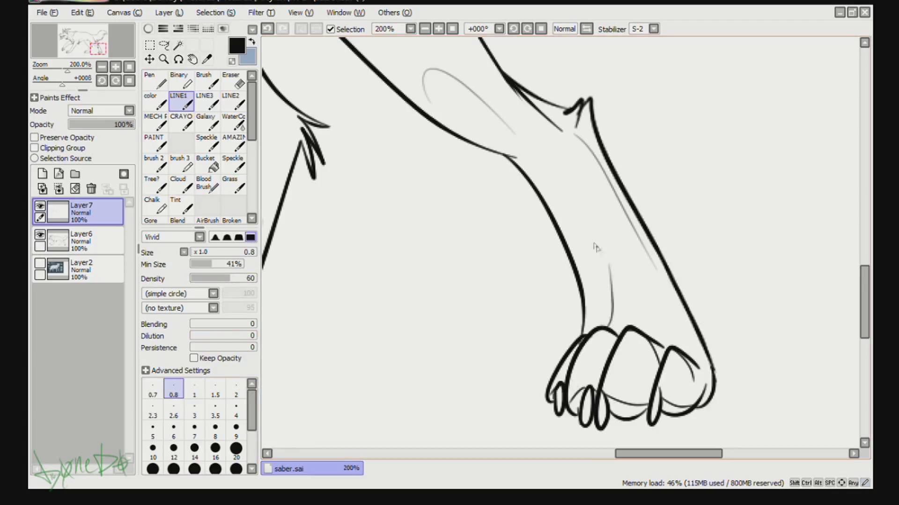
{"action": "key", "text": "ctrl+z"}
{"action": "left_click", "coordinate": [212, 278]}
{"action": "left_click_drag", "start_coordinate": [593, 314], "coordinate": [586, 335]}
{"action": "scroll", "coordinate": [627, 376], "scroll_direction": "left", "scroll_amount": 8}
{"action": "mouse_move", "coordinate": [479, 334]}
{"action": "left_mouse_down"}
{"action": "mouse_move", "coordinate": [535, 345]}
{"action": "mouse_move", "coordinate": [515, 349]}
{"action": "left_mouse_up"}
{"action": "key", "text": "ctrl+z"}
Ink faint contour lines on the forelegs just above the front paws.
{"action": "scroll", "coordinate": [532, 430], "scroll_direction": "left", "scroll_amount": 12}
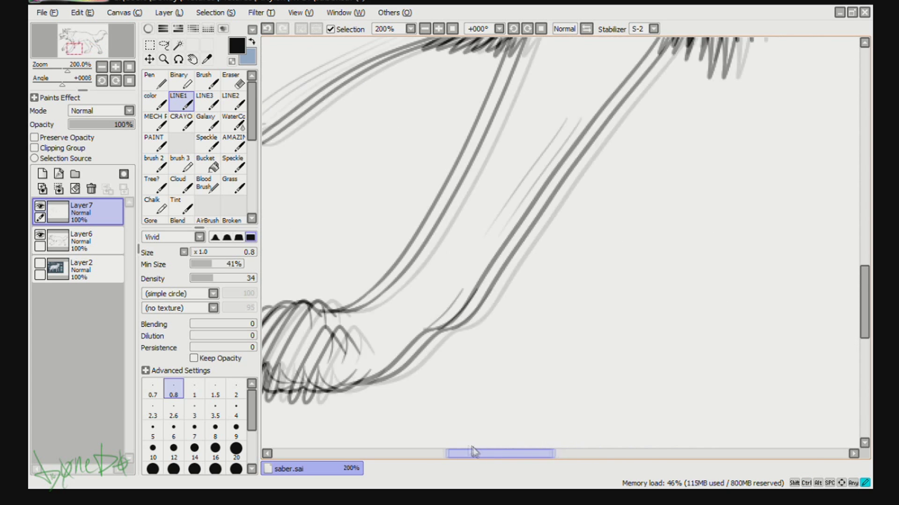
{"action": "left_click_drag", "start_coordinate": [543, 303], "coordinate": [508, 313]}
{"action": "scroll", "coordinate": [499, 456], "scroll_direction": "left", "scroll_amount": 2}
{"action": "left_click_drag", "start_coordinate": [396, 194], "coordinate": [431, 140]}
{"action": "left_click_drag", "start_coordinate": [365, 196], "coordinate": [416, 135]}
{"action": "key", "text": "minus"}
{"action": "key", "text": "minus"}
{"action": "key", "text": "minus"}
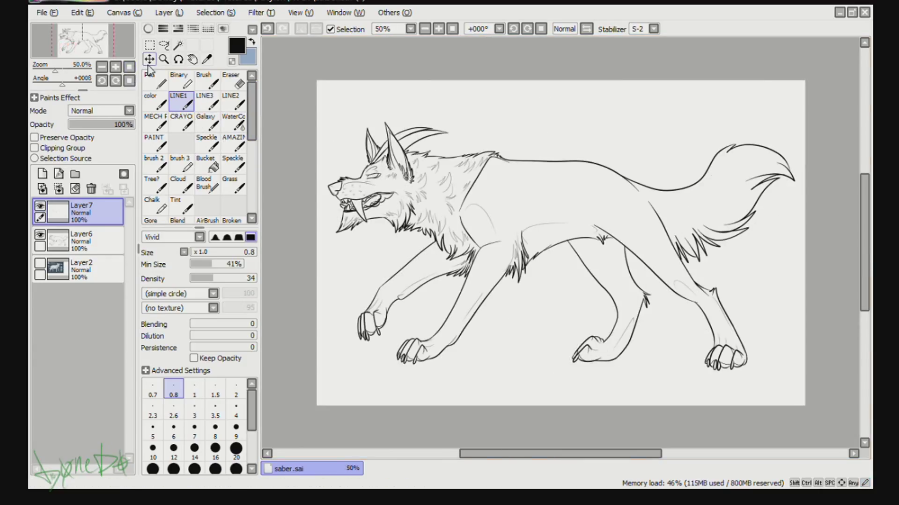
Ink faint fur strokes on the upper torso behind the shoulder.
{"action": "key", "text": "plus"}
{"action": "key", "text": "plus"}
{"action": "scroll", "coordinate": [561, 234], "scroll_direction": "up", "scroll_amount": 3}
{"action": "left_click_drag", "start_coordinate": [401, 133], "coordinate": [439, 140]}
{"action": "mouse_move", "coordinate": [458, 133]}
{"action": "left_mouse_down"}
{"action": "mouse_move", "coordinate": [416, 147]}
{"action": "mouse_move", "coordinate": [422, 197]}
{"action": "left_mouse_up"}
{"action": "left_click_drag", "start_coordinate": [436, 195], "coordinate": [418, 223]}
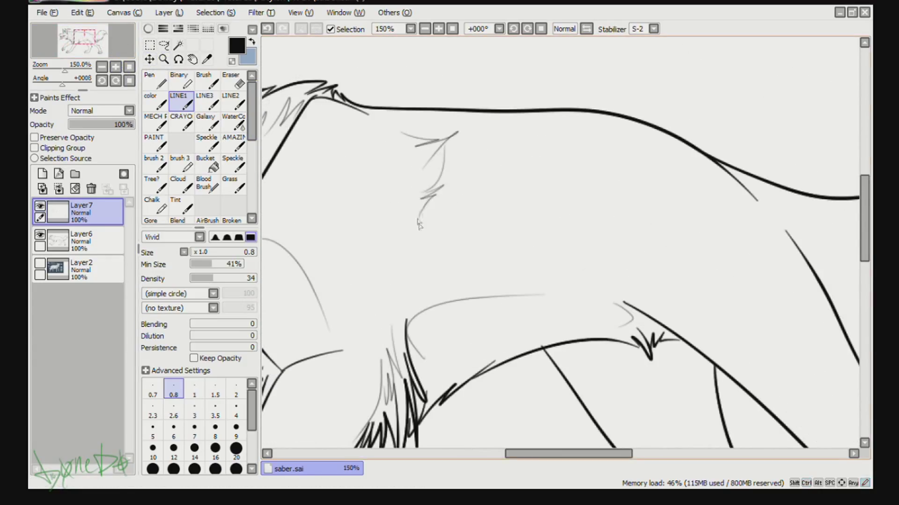
Ink faint fur strokes inside the tail, from its upper curve down to the hanging tufts near its base.
{"action": "left_click", "coordinate": [101, 68]}
{"action": "left_click_drag", "start_coordinate": [105, 58], "coordinate": [127, 56]}
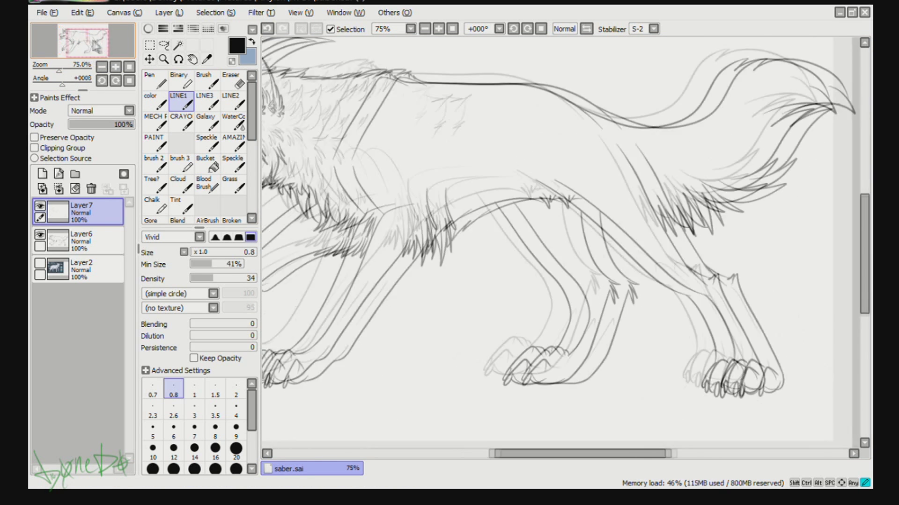
{"action": "left_click", "coordinate": [115, 67]}
{"action": "left_click_drag", "start_coordinate": [452, 149], "coordinate": [513, 126]}
{"action": "left_click_drag", "start_coordinate": [498, 136], "coordinate": [531, 127]}
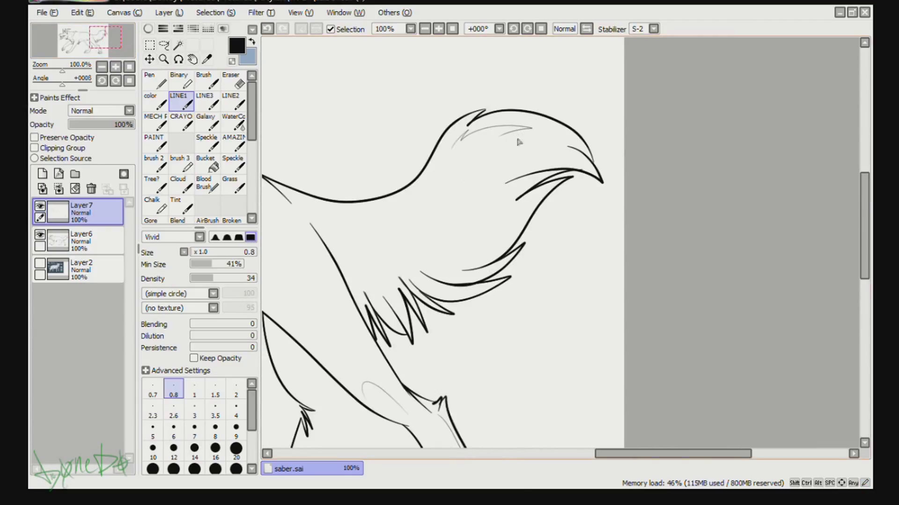
{"action": "mouse_move", "coordinate": [552, 144]}
{"action": "left_mouse_down"}
{"action": "mouse_move", "coordinate": [502, 160]}
{"action": "mouse_move", "coordinate": [477, 192]}
{"action": "mouse_move", "coordinate": [489, 211]}
{"action": "mouse_move", "coordinate": [472, 248]}
{"action": "mouse_move", "coordinate": [428, 271]}
{"action": "mouse_move", "coordinate": [395, 265]}
{"action": "left_mouse_up"}
{"action": "mouse_move", "coordinate": [400, 314]}
{"action": "left_mouse_down"}
{"action": "mouse_move", "coordinate": [380, 279]}
{"action": "mouse_move", "coordinate": [354, 289]}
{"action": "left_mouse_up"}
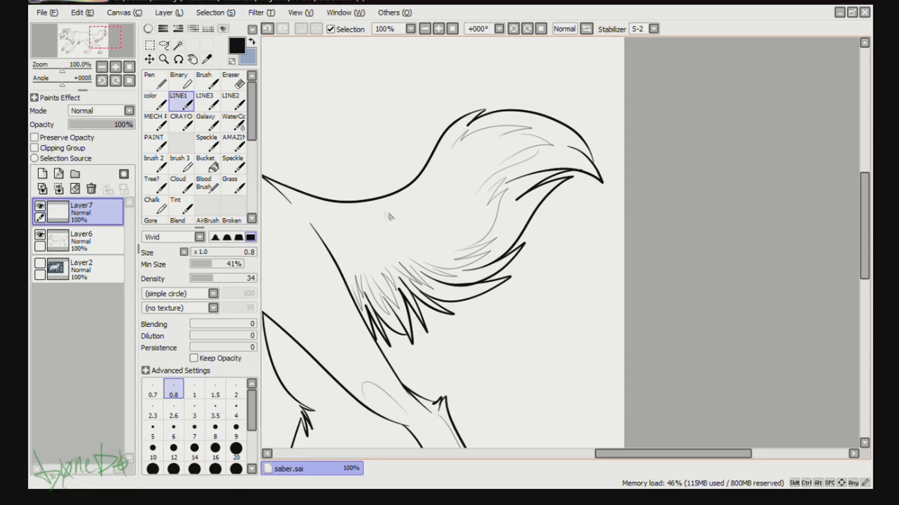
Ink faint curved fur strokes across the root of the tail.
{"action": "left_click_drag", "start_coordinate": [412, 201], "coordinate": [362, 214]}
{"action": "left_click_drag", "start_coordinate": [403, 224], "coordinate": [346, 237]}
{"action": "left_click", "coordinate": [102, 67]}
{"action": "left_click", "coordinate": [102, 67]}
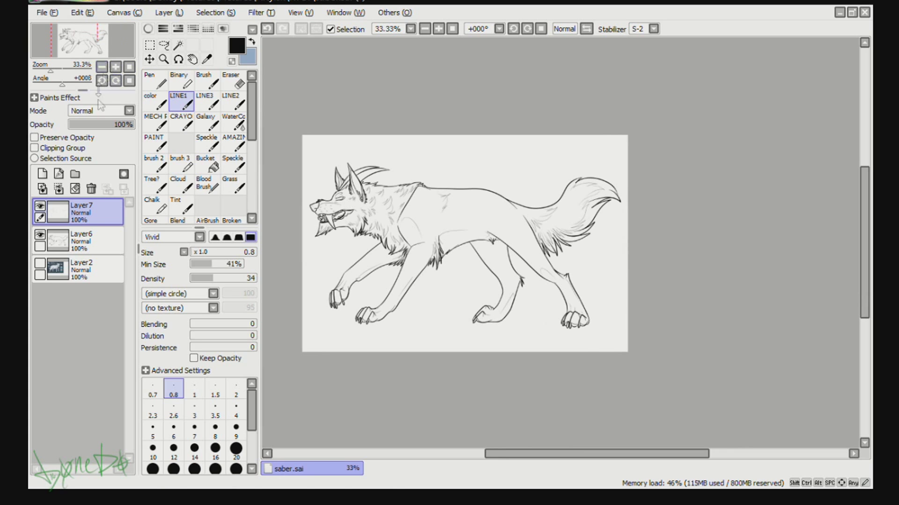
Try to ink faint contour and fur strokes on the wolf's flank between the shoulder and the hind leg.
{"action": "scroll", "coordinate": [106, 52], "scroll_direction": "up", "scroll_amount": 3}
{"action": "mouse_move", "coordinate": [105, 52]}
{"action": "left_mouse_down"}
{"action": "mouse_move", "coordinate": [95, 49]}
{"action": "mouse_move", "coordinate": [110, 56]}
{"action": "left_mouse_up"}
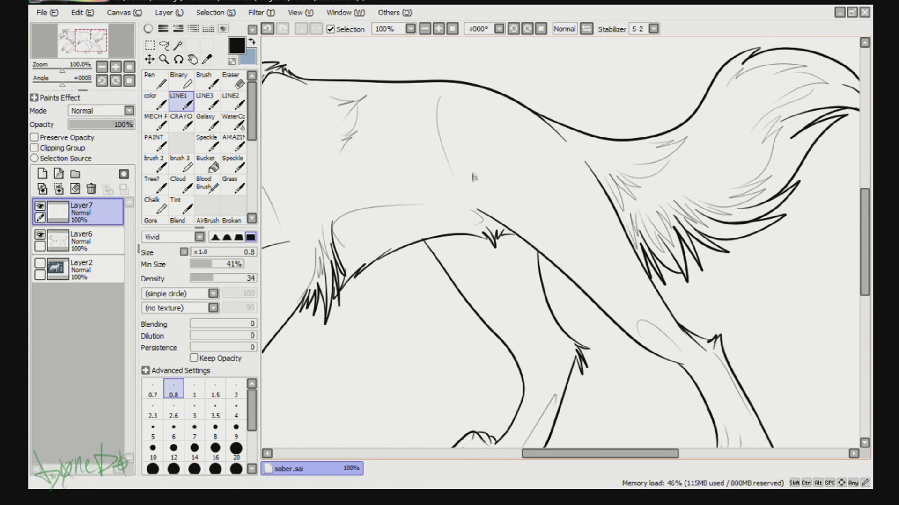
{"action": "key", "text": "ctrl+z"}
{"action": "left_click_drag", "start_coordinate": [466, 194], "coordinate": [482, 218]}
{"action": "key", "text": "ctrl+z"}
{"action": "key", "text": "ctrl+z"}
{"action": "mouse_move", "coordinate": [438, 144]}
{"action": "left_mouse_down"}
{"action": "mouse_move", "coordinate": [470, 204]}
{"action": "mouse_move", "coordinate": [447, 161]}
{"action": "left_mouse_up"}
{"action": "key", "text": "ctrl+z"}
{"action": "key", "text": "ctrl+z"}
{"action": "left_click_drag", "start_coordinate": [458, 191], "coordinate": [468, 210]}
{"action": "key", "text": "ctrl+z"}
{"action": "mouse_move", "coordinate": [472, 267]}
{"action": "left_mouse_down"}
{"action": "mouse_move", "coordinate": [487, 289]}
{"action": "mouse_move", "coordinate": [503, 281]}
{"action": "left_mouse_up"}
{"action": "key", "text": "ctrl+z"}
Lower the brush density to 8 and ink very faint fur strokes in the middle of the neck mane.
{"action": "left_click", "coordinate": [202, 278]}
{"action": "left_click_drag", "start_coordinate": [567, 451], "coordinate": [485, 398]}
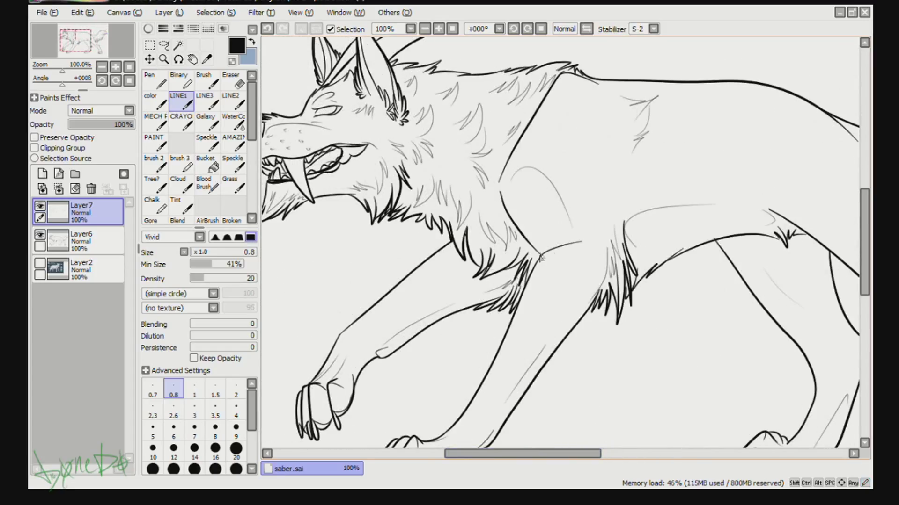
{"action": "key", "text": "ctrl+z"}
{"action": "left_click", "coordinate": [193, 278]}
{"action": "left_click_drag", "start_coordinate": [442, 135], "coordinate": [452, 139]}
{"action": "left_click_drag", "start_coordinate": [515, 257], "coordinate": [514, 262]}
{"action": "key", "text": "ctrl+z"}
{"action": "left_click_drag", "start_coordinate": [104, 56], "coordinate": [99, 51]}
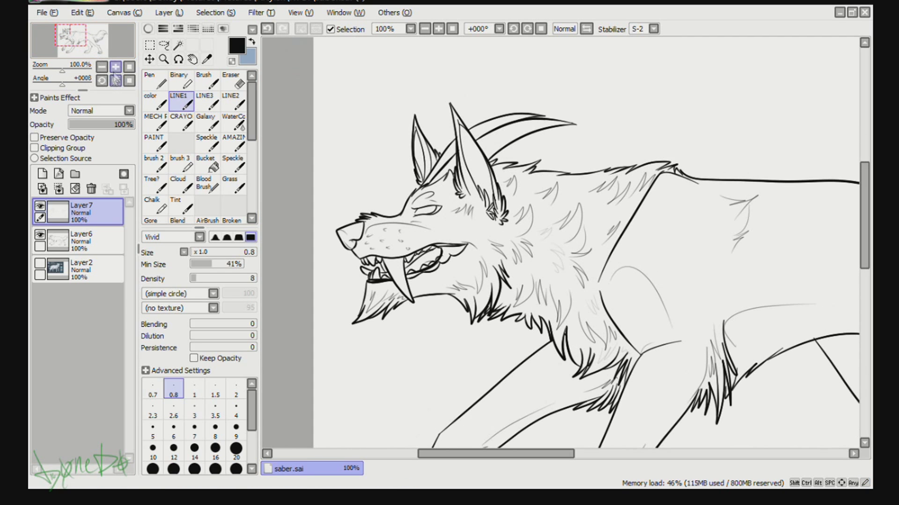
Merge the fur detail layer into Layer6 and add a new empty layer above it.
{"action": "left_click", "coordinate": [40, 264]}
{"action": "left_click", "coordinate": [39, 264]}
{"action": "scroll", "coordinate": [562, 234], "scroll_direction": "down", "scroll_amount": 1}
{"action": "left_click", "coordinate": [91, 189]}
{"action": "left_click", "coordinate": [42, 174]}
Ink bold jagged fur tufts along the front of the belly line with brush size 4 and density 100.
{"action": "left_click", "coordinate": [255, 278]}
{"action": "left_click", "coordinate": [236, 411]}
{"action": "left_click", "coordinate": [116, 67]}
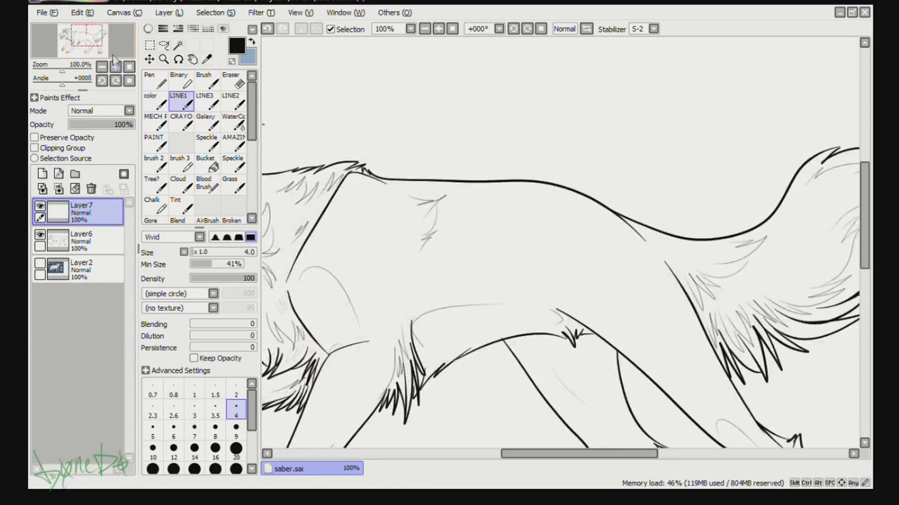
{"action": "left_click", "coordinate": [116, 67]}
{"action": "left_click_drag", "start_coordinate": [431, 360], "coordinate": [455, 386]}
{"action": "left_click_drag", "start_coordinate": [458, 348], "coordinate": [447, 374]}
{"action": "left_click_drag", "start_coordinate": [484, 316], "coordinate": [454, 372]}
{"action": "left_click_drag", "start_coordinate": [529, 292], "coordinate": [503, 337]}
{"action": "left_click_drag", "start_coordinate": [545, 276], "coordinate": [544, 309]}
{"action": "mouse_move", "coordinate": [566, 274]}
{"action": "left_mouse_down"}
{"action": "mouse_move", "coordinate": [553, 295]}
{"action": "mouse_move", "coordinate": [560, 291]}
{"action": "left_mouse_up"}
{"action": "left_click_drag", "start_coordinate": [595, 271], "coordinate": [566, 286]}
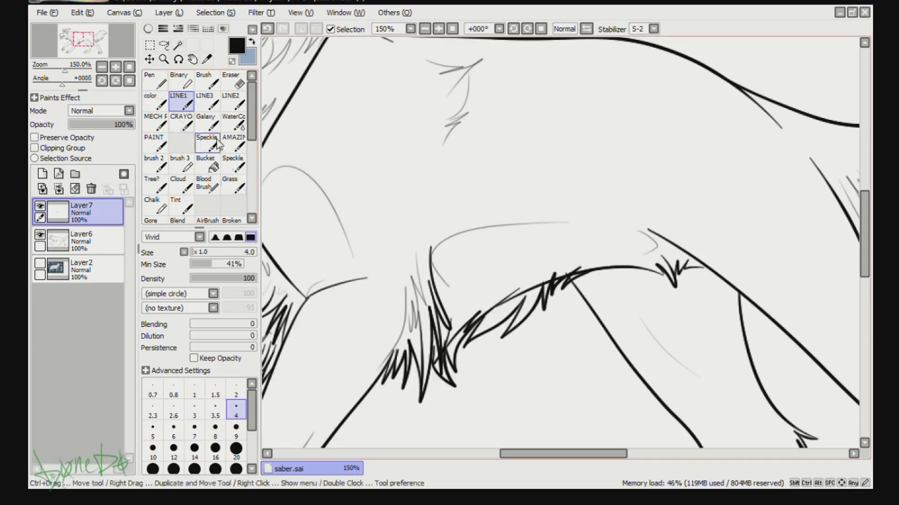
On Layer6, erase the old smooth belly outline around the new tufts and the faint curved line behind the foreleg.
{"action": "left_click", "coordinate": [231, 81]}
{"action": "left_click", "coordinate": [87, 248]}
{"action": "scroll", "coordinate": [638, 30], "scroll_direction": "up", "scroll_amount": 5}
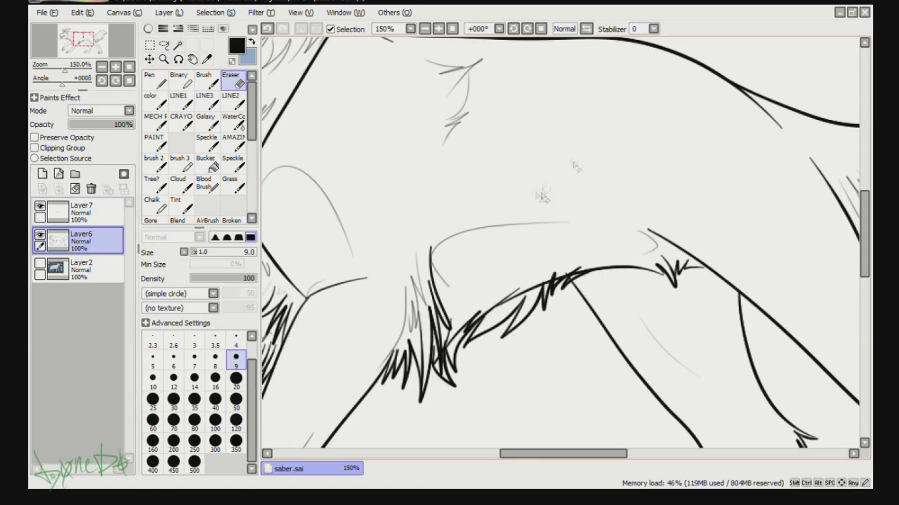
{"action": "left_click_drag", "start_coordinate": [546, 275], "coordinate": [595, 271]}
{"action": "mouse_move", "coordinate": [531, 290]}
{"action": "left_mouse_down"}
{"action": "mouse_move", "coordinate": [480, 323]}
{"action": "mouse_move", "coordinate": [457, 317]}
{"action": "mouse_move", "coordinate": [447, 375]}
{"action": "mouse_move", "coordinate": [440, 360]}
{"action": "mouse_move", "coordinate": [445, 365]}
{"action": "left_mouse_up"}
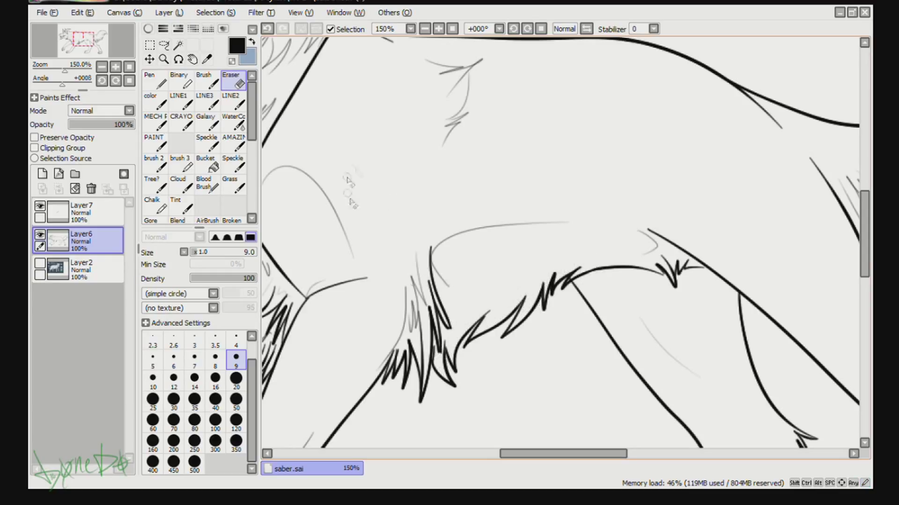
{"action": "mouse_move", "coordinate": [450, 291]}
{"action": "left_mouse_down"}
{"action": "mouse_move", "coordinate": [441, 245]}
{"action": "mouse_move", "coordinate": [510, 217]}
{"action": "left_mouse_up"}
Ink thin fur strokes above the belly tufts with LINE1 at size 0.8, density 56 and stabilizer S-3.
{"action": "key", "text": "n"}
{"action": "left_click", "coordinate": [653, 29]}
{"action": "left_click", "coordinate": [637, 216]}
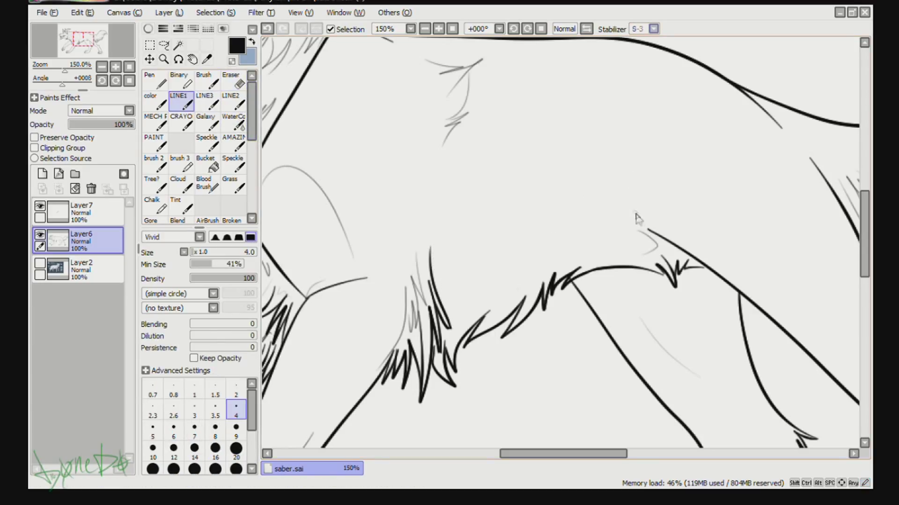
{"action": "left_click", "coordinate": [173, 390]}
{"action": "left_click", "coordinate": [233, 277]}
{"action": "key", "text": "ctrl+minus"}
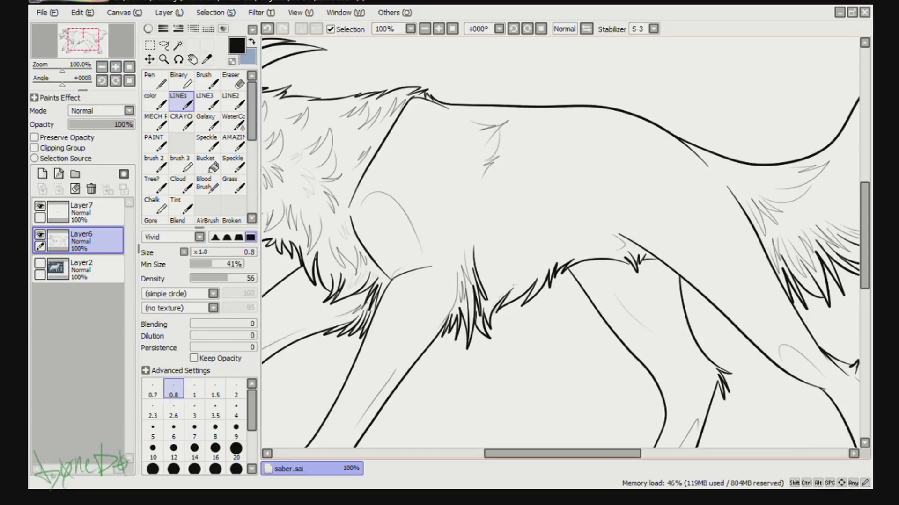
{"action": "left_click_drag", "start_coordinate": [486, 299], "coordinate": [510, 238]}
{"action": "mouse_move", "coordinate": [490, 276]}
{"action": "left_mouse_down"}
{"action": "mouse_move", "coordinate": [486, 296]}
{"action": "mouse_move", "coordinate": [545, 246]}
{"action": "left_mouse_up"}
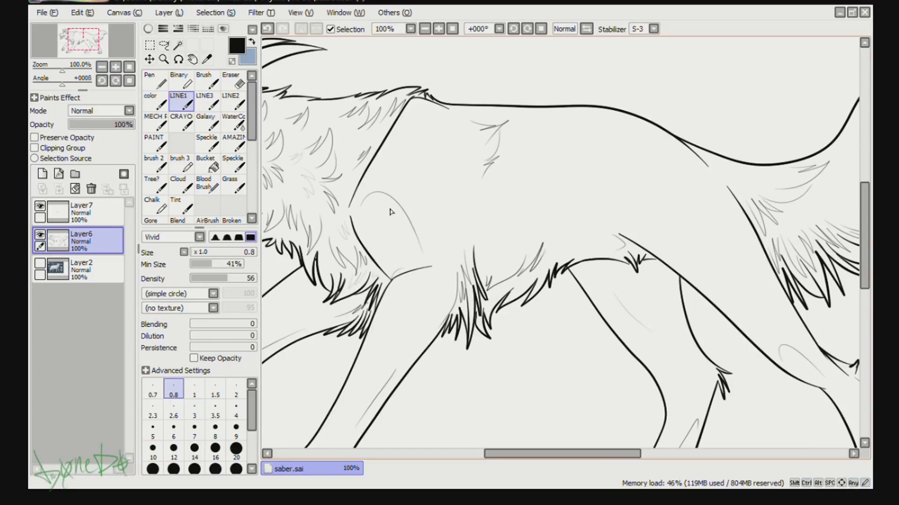
Undo the thin belly fur strokes and re-ink them fainter at brush density 32.
{"action": "key", "text": "ctrl+z"}
{"action": "key", "text": "ctrl+z"}
{"action": "key", "text": "ctrl+z"}
{"action": "left_click_drag", "start_coordinate": [228, 278], "coordinate": [212, 278]}
{"action": "left_click_drag", "start_coordinate": [538, 239], "coordinate": [516, 292]}
{"action": "key", "text": "ctrl+z"}
{"action": "key", "text": "ctrl+z"}
{"action": "key", "text": "ctrl+z"}
Ink a faint curved contour line from behind the foreleg across the lower flank.
{"action": "left_click_drag", "start_coordinate": [482, 267], "coordinate": [581, 213]}
{"action": "key", "text": "ctrl+z"}
{"action": "left_click_drag", "start_coordinate": [475, 257], "coordinate": [551, 228]}
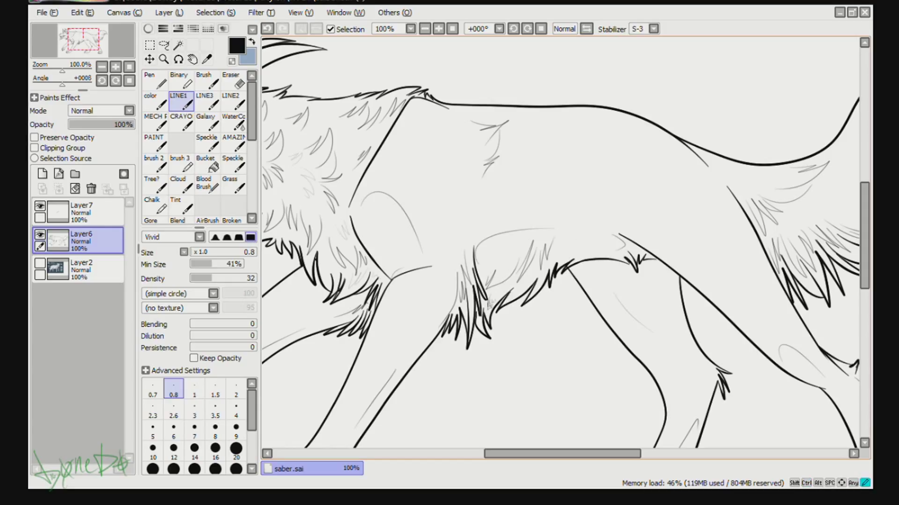
Merge Layer7 down into Layer6.
{"action": "key", "text": "minus"}
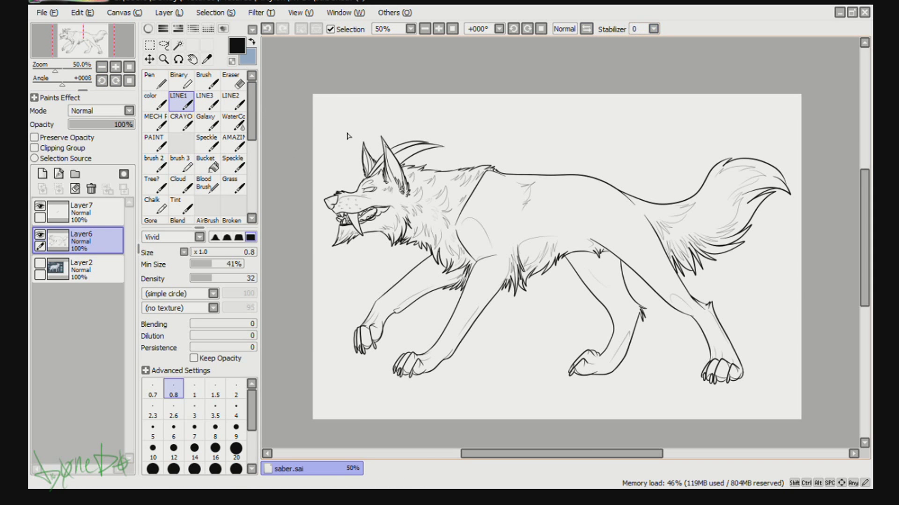
{"action": "left_click", "coordinate": [82, 210]}
{"action": "left_click", "coordinate": [58, 189]}
Fill the wolf's mouth corner and lower lip solid black with the color brush at size 4.
{"action": "left_click", "coordinate": [154, 100]}
{"action": "key", "text": "plus"}
{"action": "key", "text": "plus"}
{"action": "key", "text": "plus"}
{"action": "key", "text": "plus"}
{"action": "left_click_drag", "start_coordinate": [94, 45], "coordinate": [85, 40]}
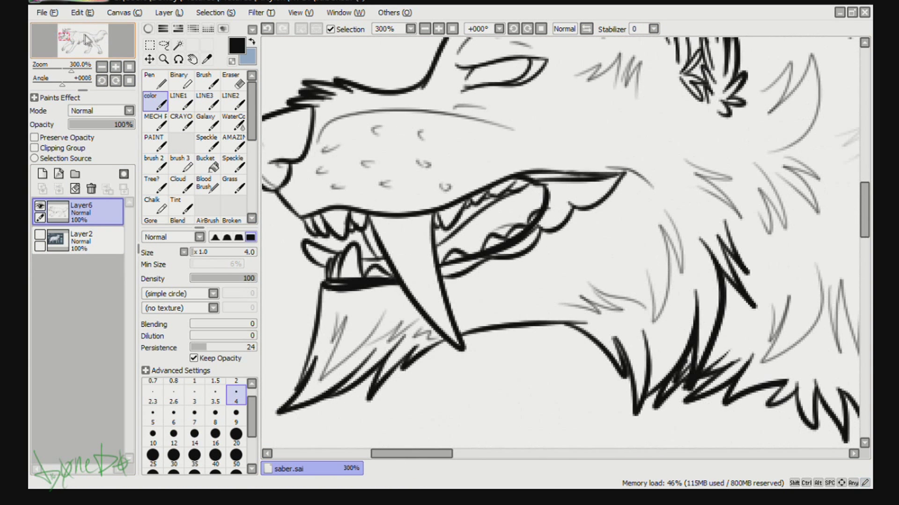
{"action": "mouse_move", "coordinate": [451, 269]}
{"action": "left_mouse_down"}
{"action": "mouse_move", "coordinate": [528, 243]}
{"action": "mouse_move", "coordinate": [550, 211]}
{"action": "mouse_move", "coordinate": [550, 225]}
{"action": "mouse_move", "coordinate": [621, 176]}
{"action": "mouse_move", "coordinate": [557, 194]}
{"action": "mouse_move", "coordinate": [565, 183]}
{"action": "mouse_move", "coordinate": [551, 188]}
{"action": "mouse_move", "coordinate": [524, 173]}
{"action": "left_mouse_up"}
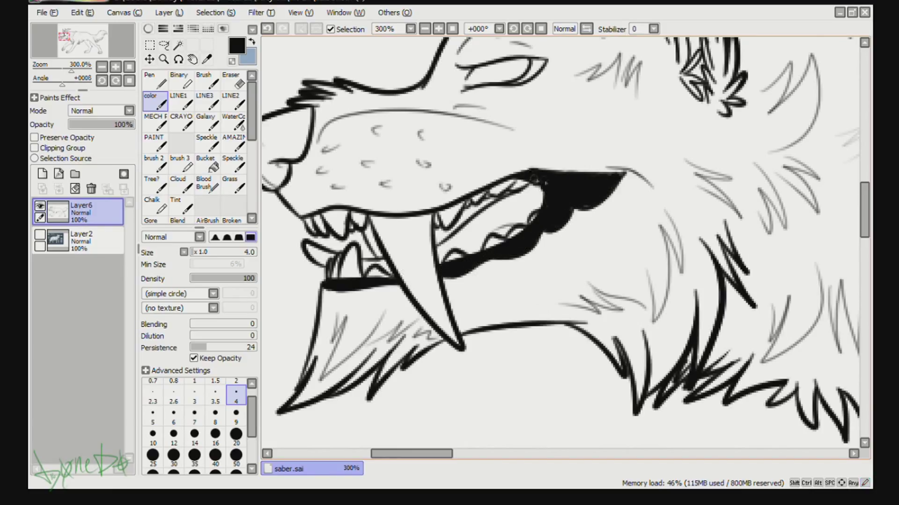
Thicken the rear corner of the eye in black and trim its inner edge with the Eraser at size 3.5.
{"action": "left_click_drag", "start_coordinate": [517, 83], "coordinate": [536, 65]}
{"action": "key", "text": "e"}
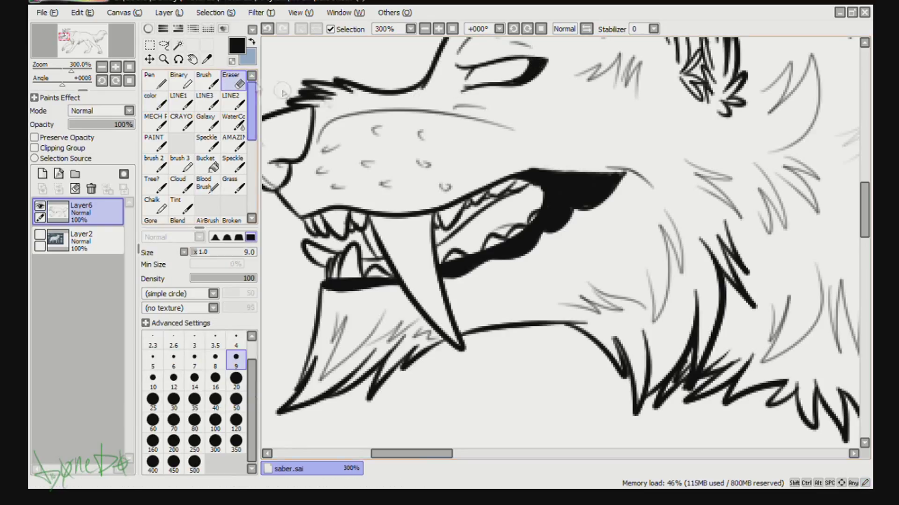
{"action": "left_click_drag", "start_coordinate": [525, 63], "coordinate": [515, 80]}
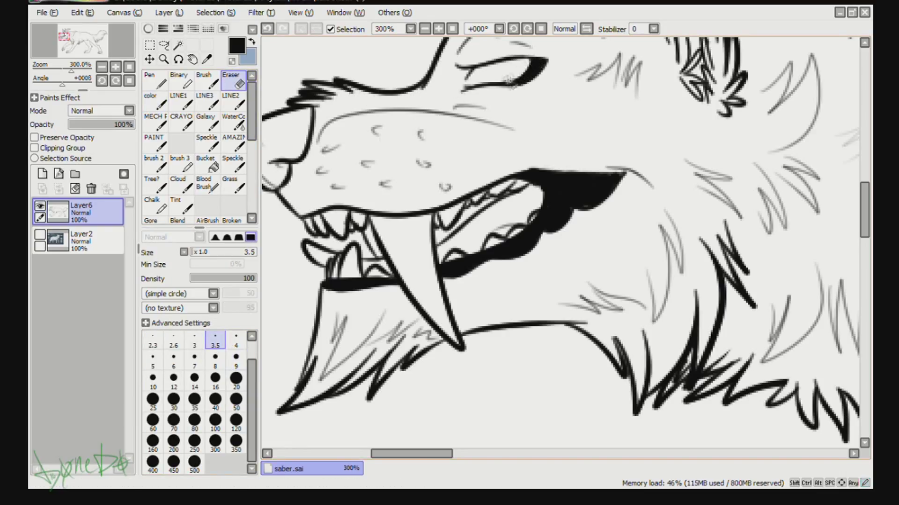
Select the upper neck outline between the horns and the shoulder, reshape it with a transform, and clear the selection.
{"action": "left_click", "coordinate": [129, 80]}
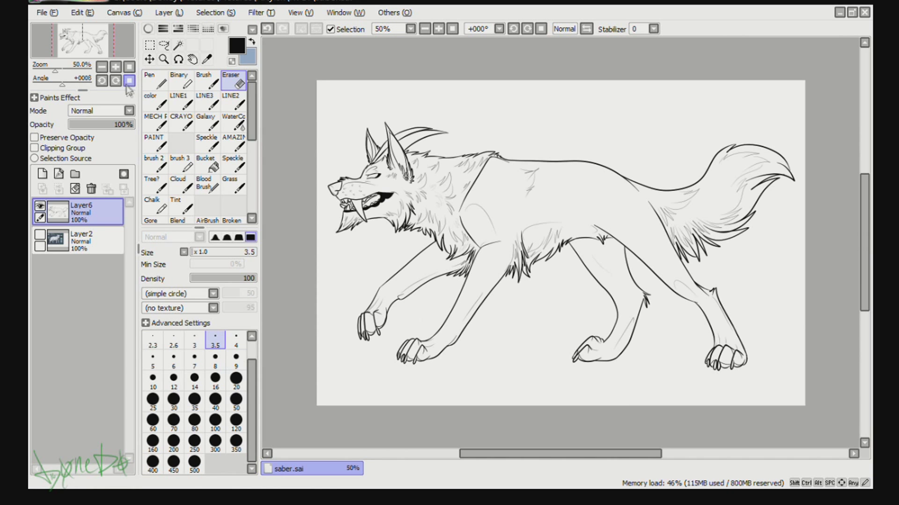
{"action": "left_click", "coordinate": [164, 44]}
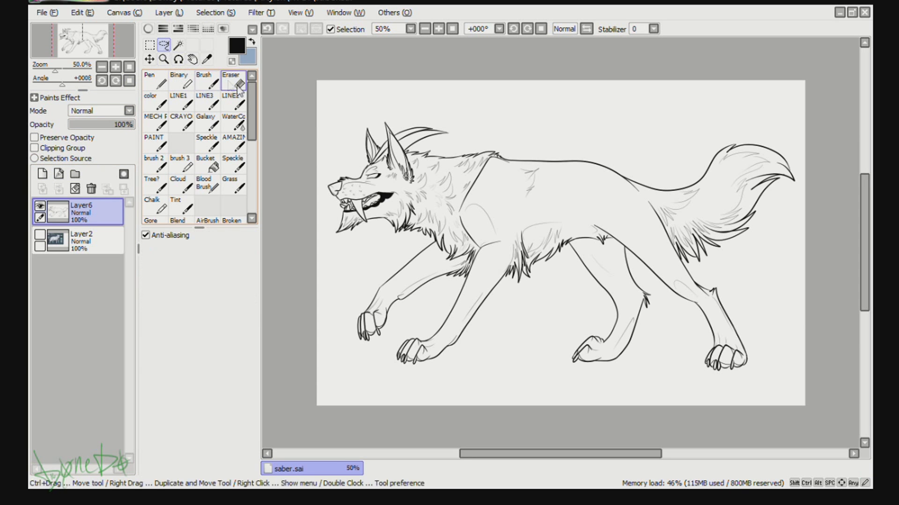
{"action": "mouse_move", "coordinate": [487, 151]}
{"action": "left_mouse_down"}
{"action": "mouse_move", "coordinate": [444, 163]}
{"action": "mouse_move", "coordinate": [486, 152]}
{"action": "left_mouse_up"}
{"action": "key", "text": "ctrl+t"}
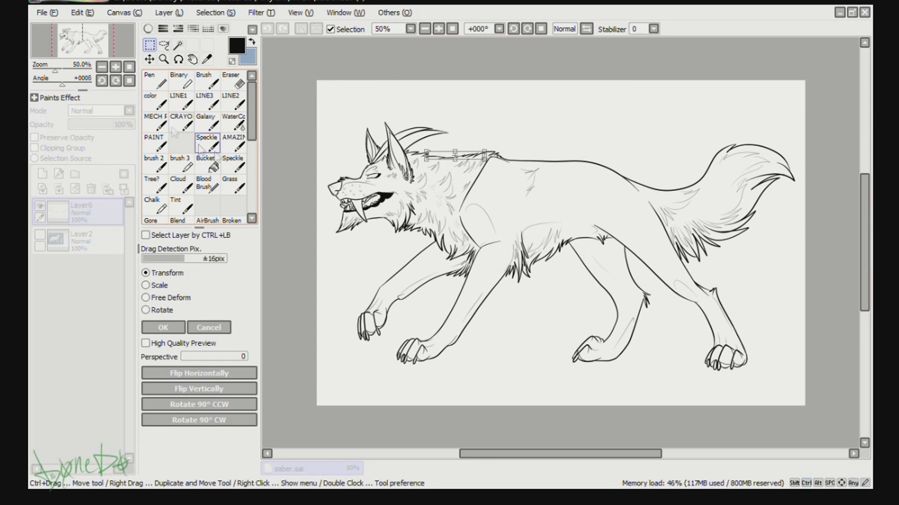
{"action": "left_click", "coordinate": [115, 66]}
{"action": "left_click", "coordinate": [115, 67]}
{"action": "left_click", "coordinate": [72, 32]}
{"action": "left_click_drag", "start_coordinate": [447, 234], "coordinate": [447, 231]}
{"action": "mouse_move", "coordinate": [565, 203]}
{"action": "left_mouse_down"}
{"action": "mouse_move", "coordinate": [567, 175]}
{"action": "mouse_move", "coordinate": [565, 215]}
{"action": "left_mouse_up"}
{"action": "left_click_drag", "start_coordinate": [448, 200], "coordinate": [457, 161]}
{"action": "left_click_drag", "start_coordinate": [681, 201], "coordinate": [697, 197]}
{"action": "key", "text": "Return"}
{"action": "key", "text": "ctrl+d"}
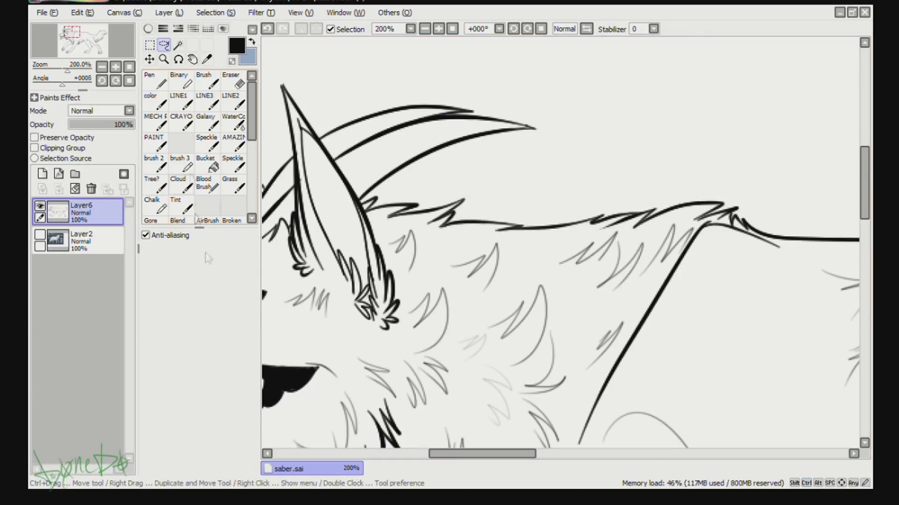
Toggle Layer2's visibility to compare the whole line art with the layer underneath.
{"action": "key", "text": "minus"}
{"action": "key", "text": "minus"}
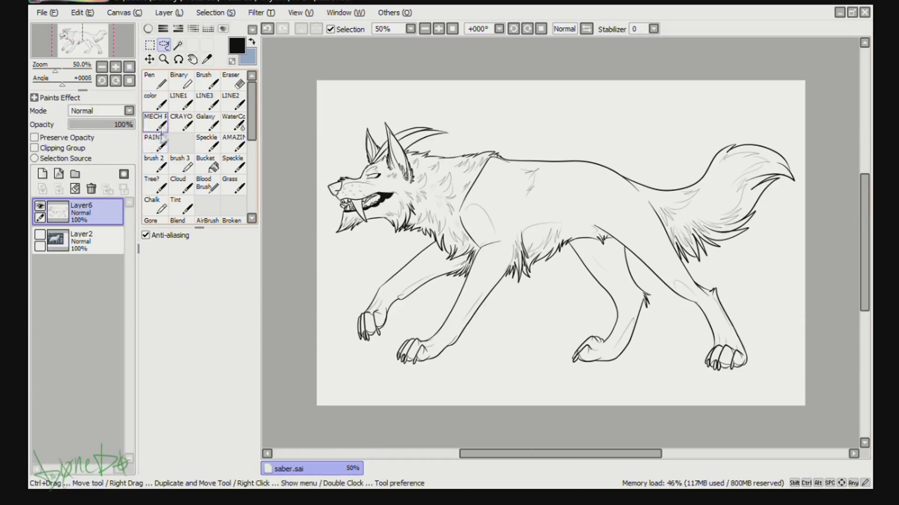
{"action": "left_click", "coordinate": [40, 234]}
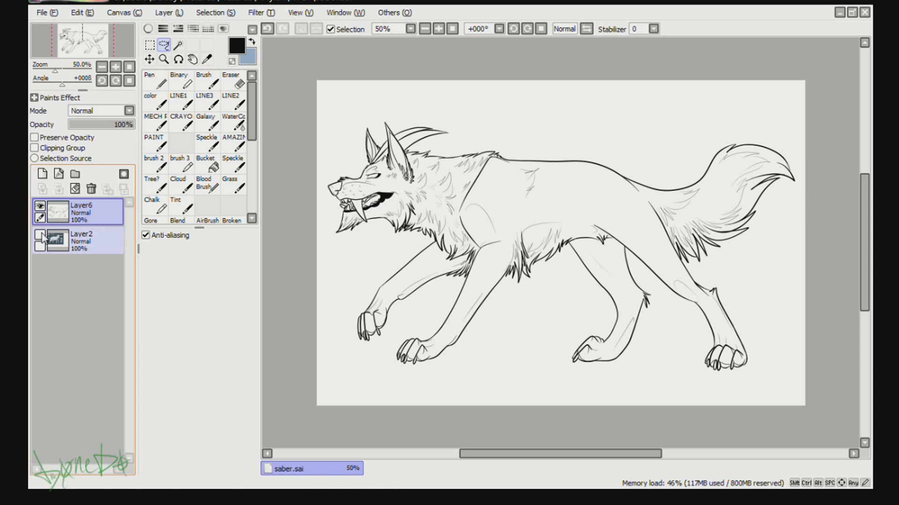
{"action": "left_click", "coordinate": [40, 234]}
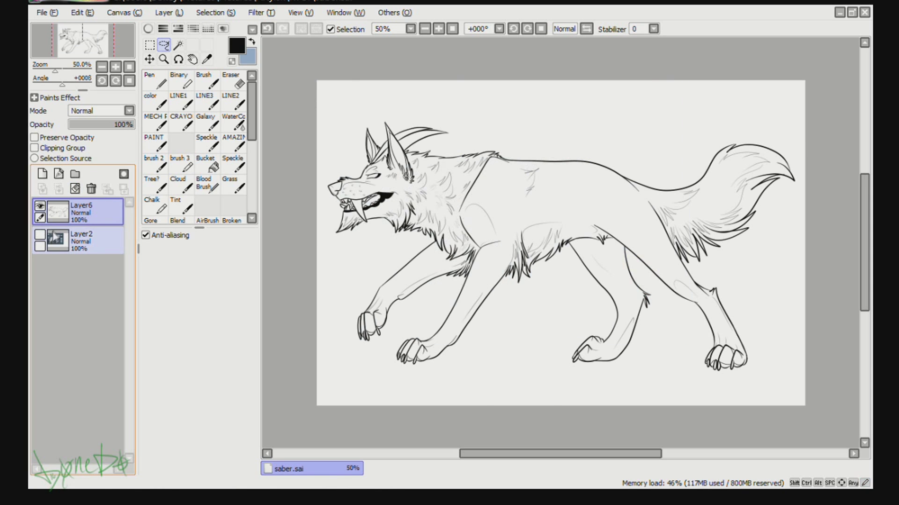